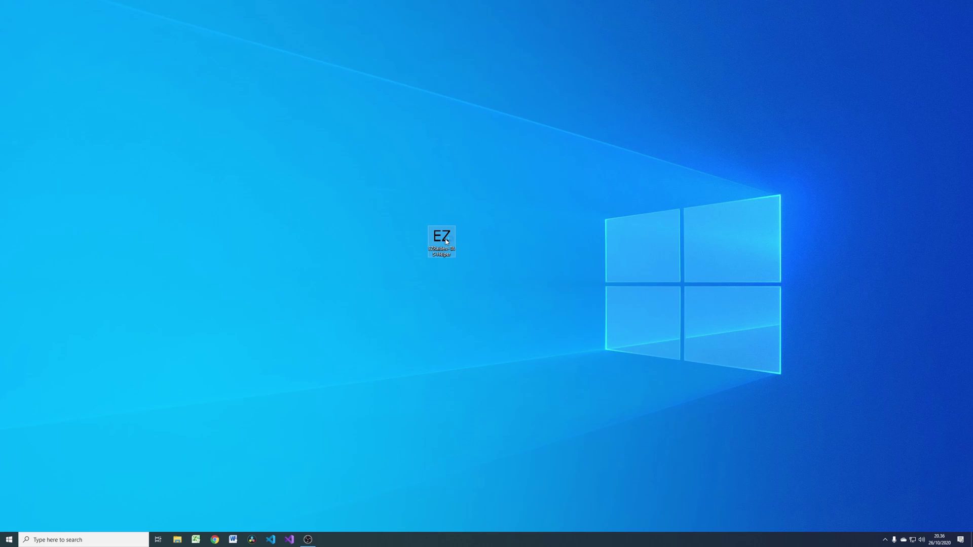
# Open EZRaiderz TAS Helper and look through the buildings list, the template view and the file commands
pyautogui.doubleClick(446, 241)
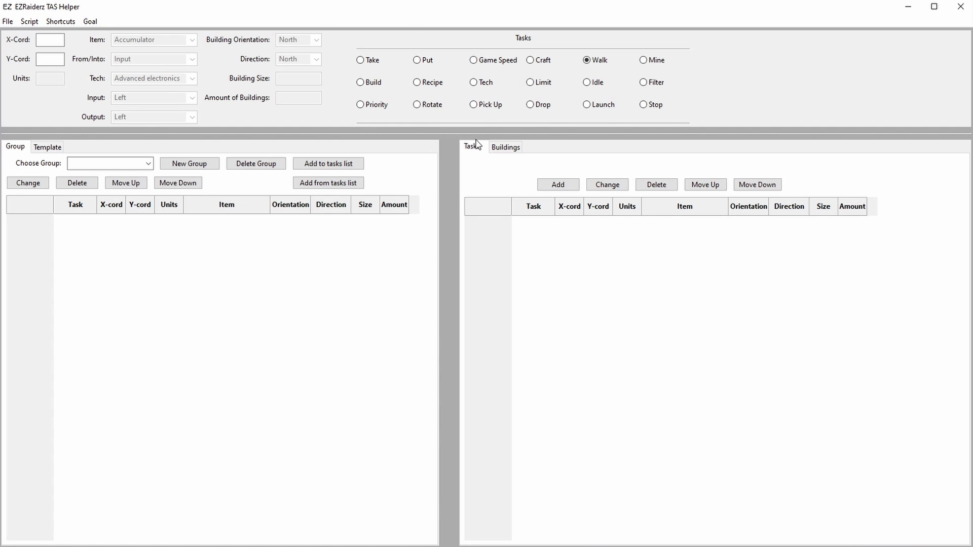
pyautogui.click(506, 153)
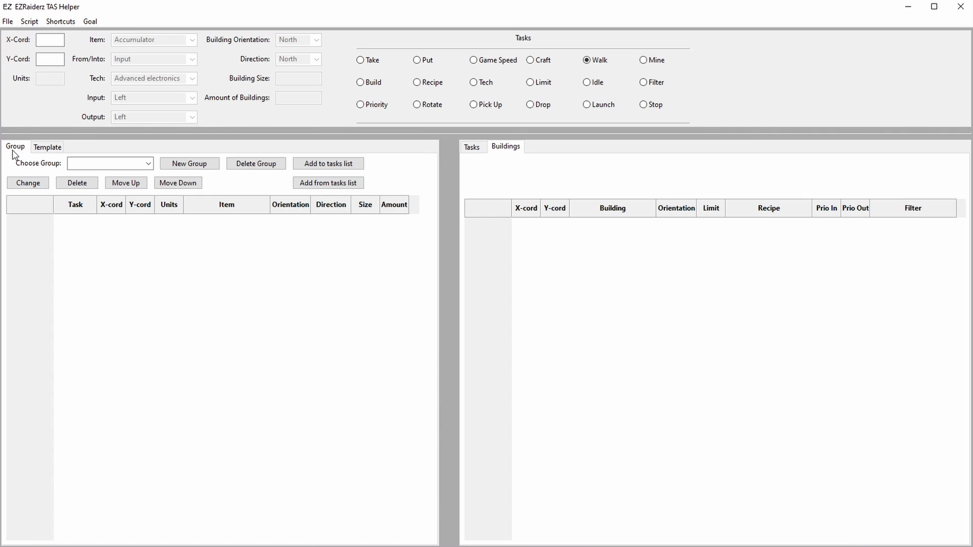
pyautogui.click(57, 149)
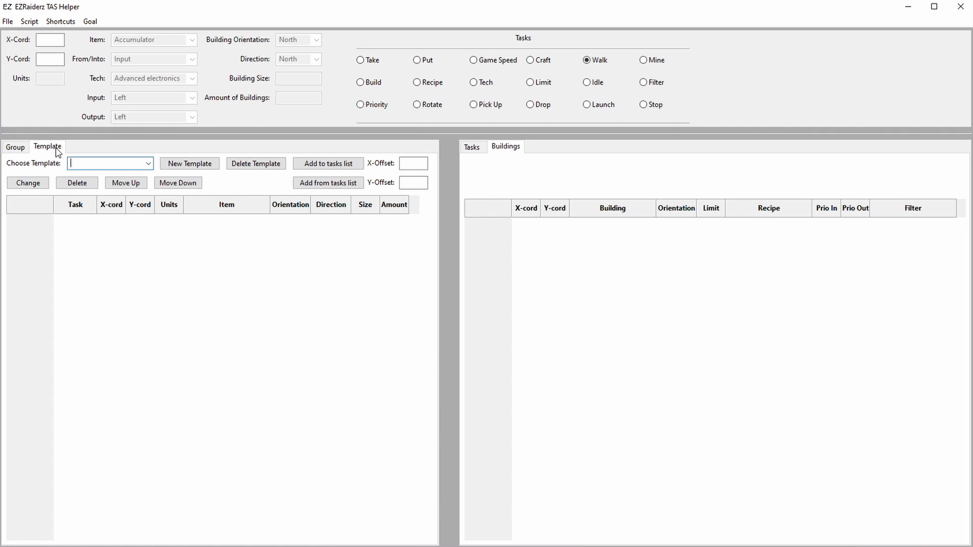
pyautogui.click(9, 22)
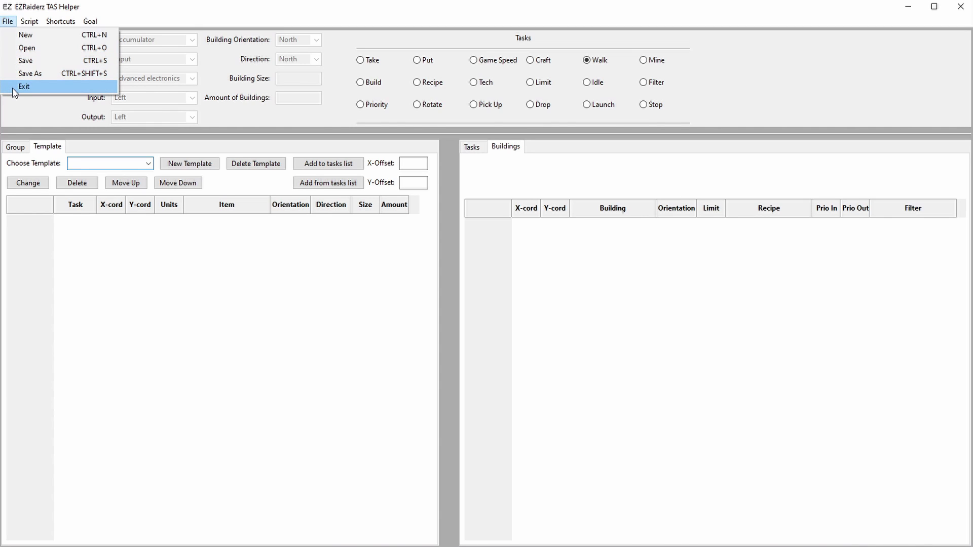
# Create a folder named Youtube Showcase in the Factorio mods folder and choose it as the script location
pyautogui.click(30, 21)
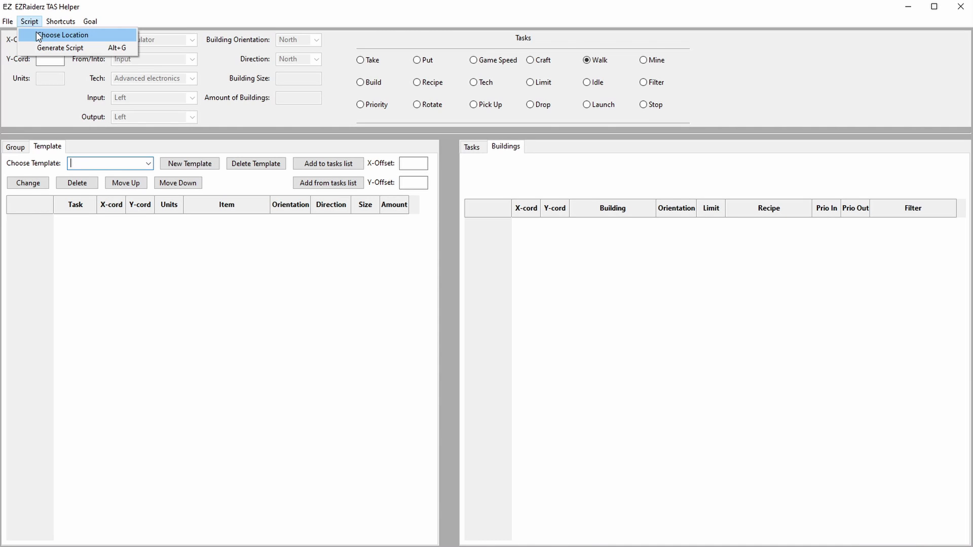
pyautogui.click(37, 35)
pyautogui.click(124, 100)
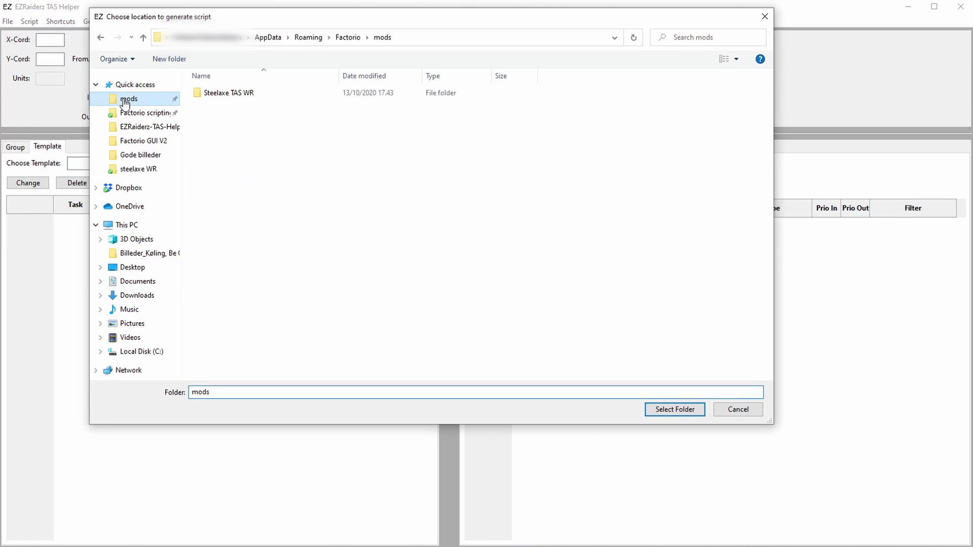
pyautogui.rightClick(218, 136)
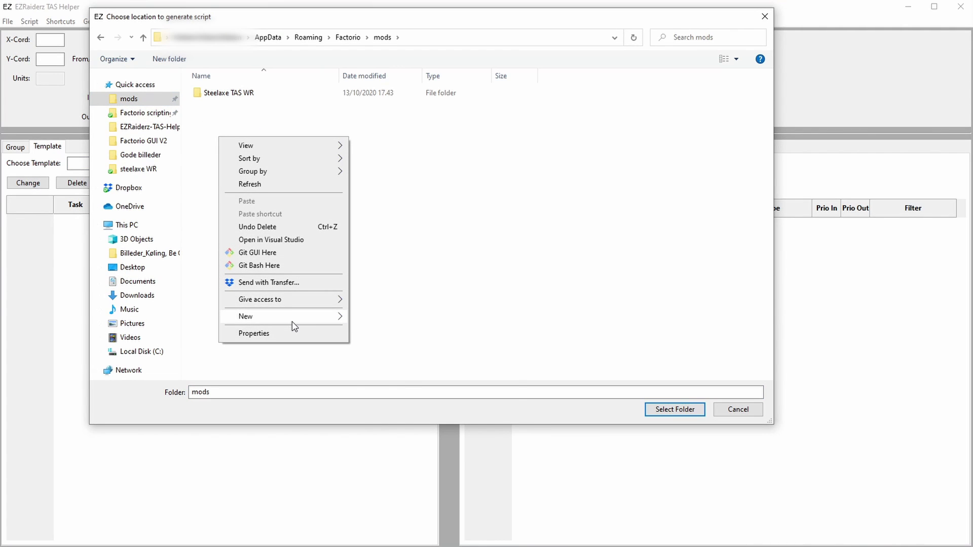
pyautogui.moveTo(292, 322)
pyautogui.click(370, 316)
pyautogui.write('Y')
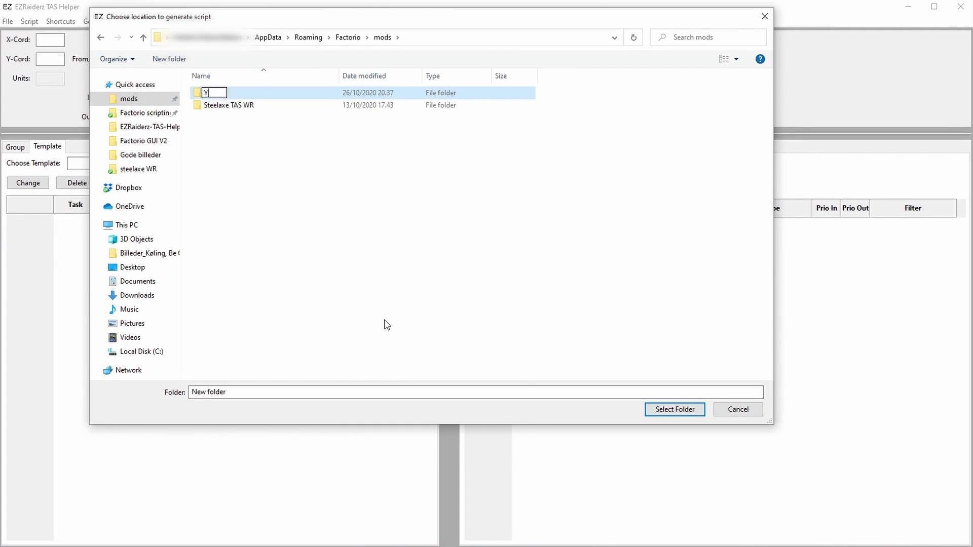
pyautogui.write('outube Showcase')
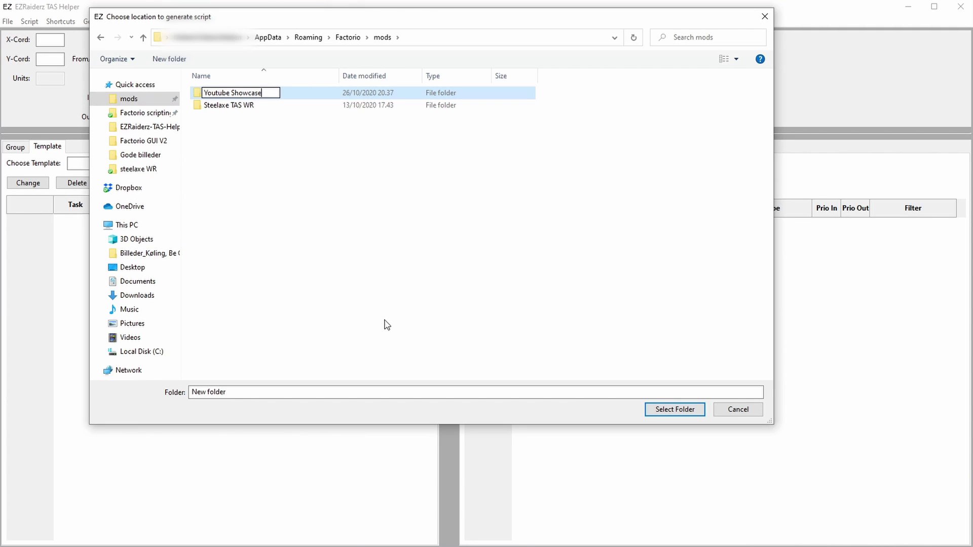
pyautogui.press('Return')
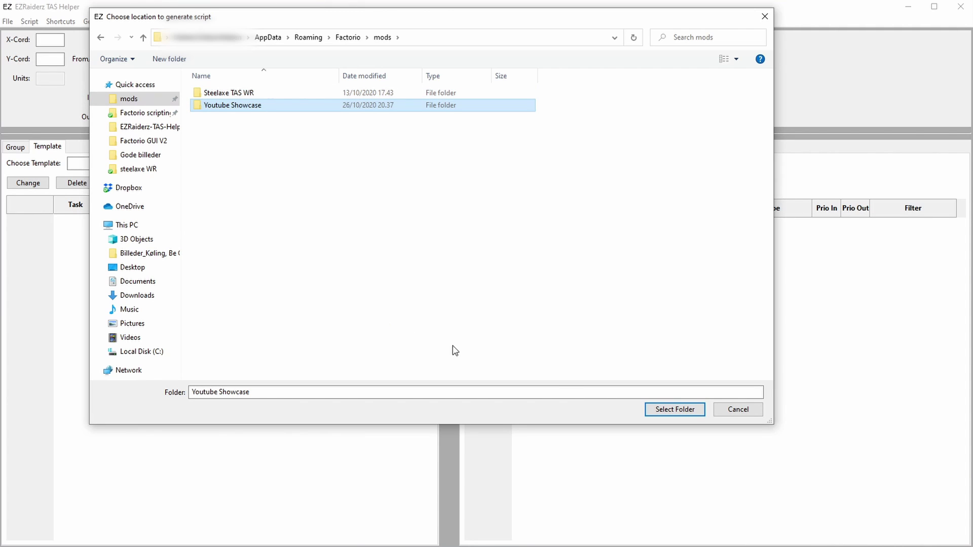
pyautogui.click(651, 412)
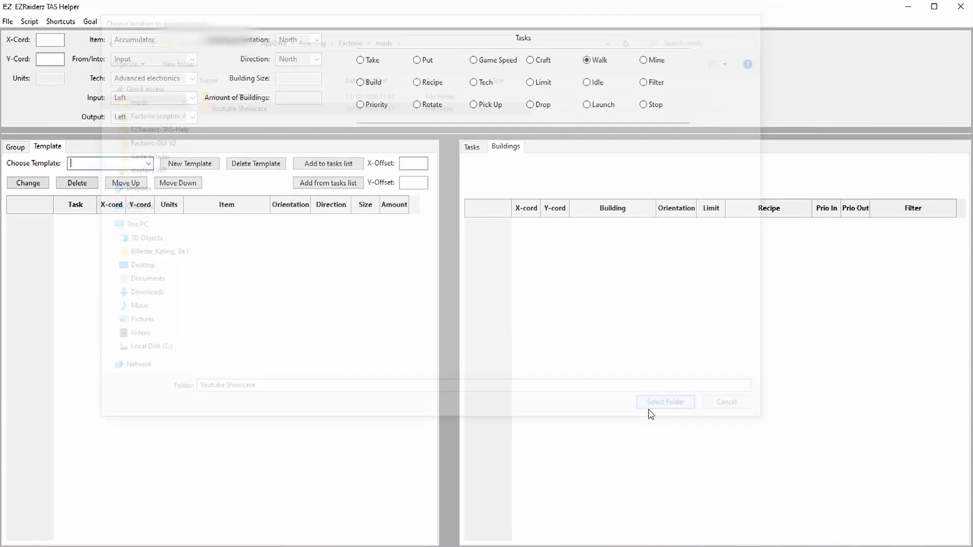
# Generate the script in the chosen location and dismiss the progress dialog
pyautogui.click(34, 24)
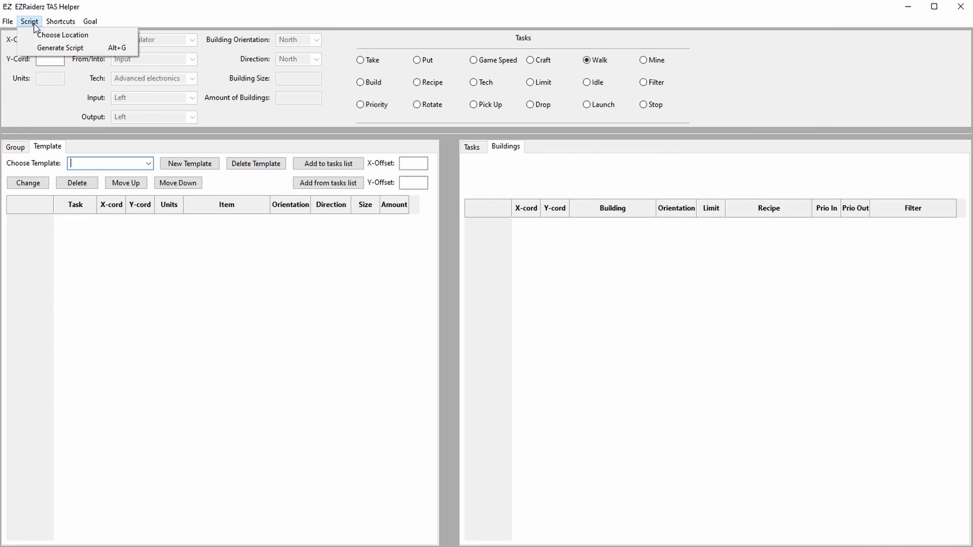
pyautogui.click(90, 50)
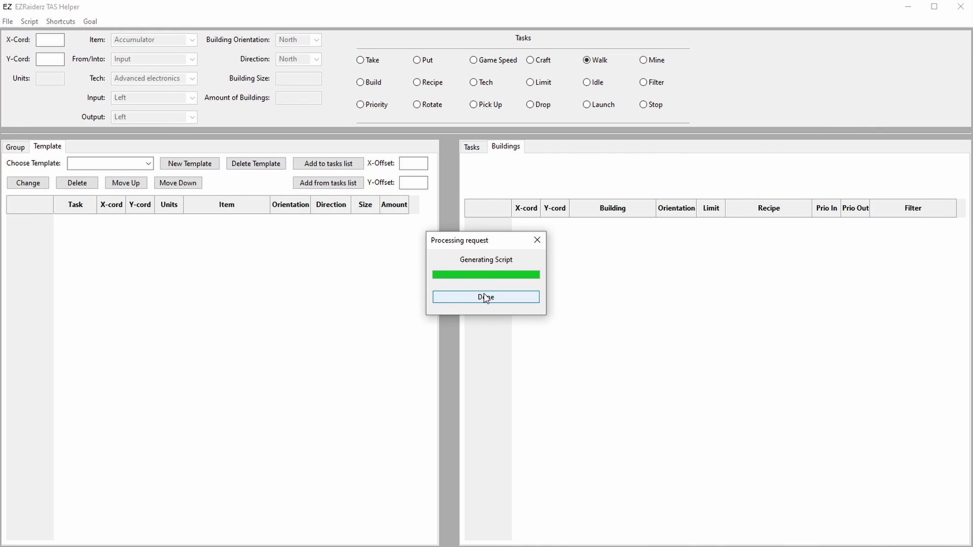
pyautogui.click(485, 298)
# Review the available shortcuts and the goal options without changing the selected goal
pyautogui.click(61, 22)
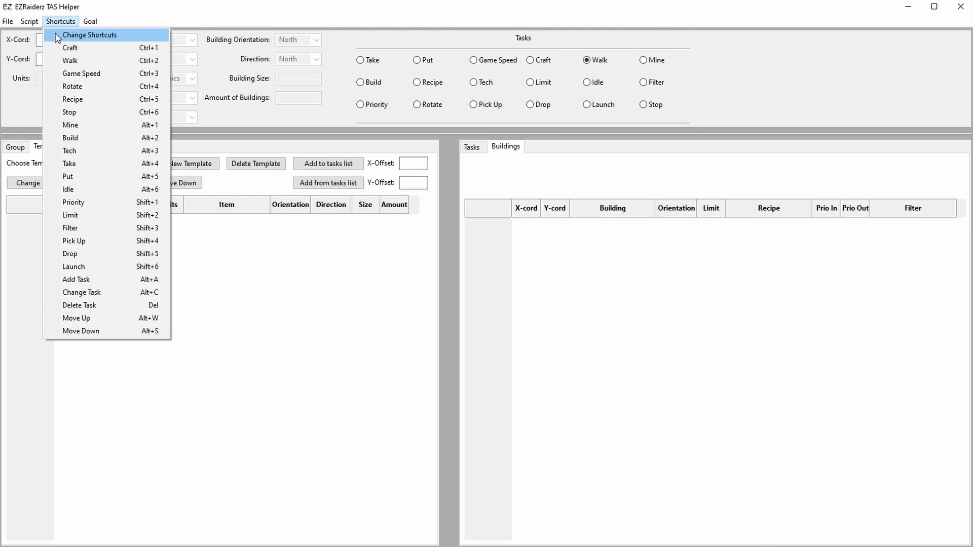
pyautogui.moveTo(90, 21)
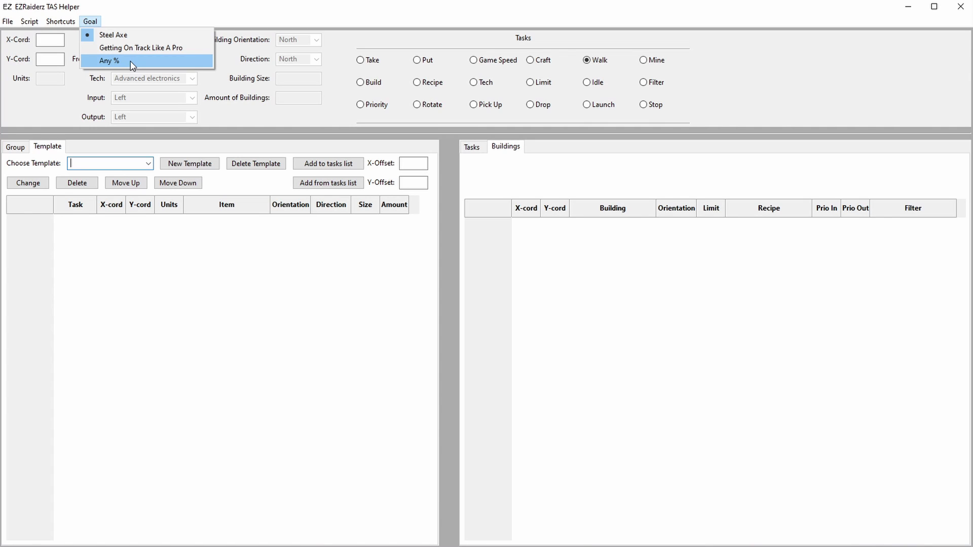
pyautogui.click(75, 103)
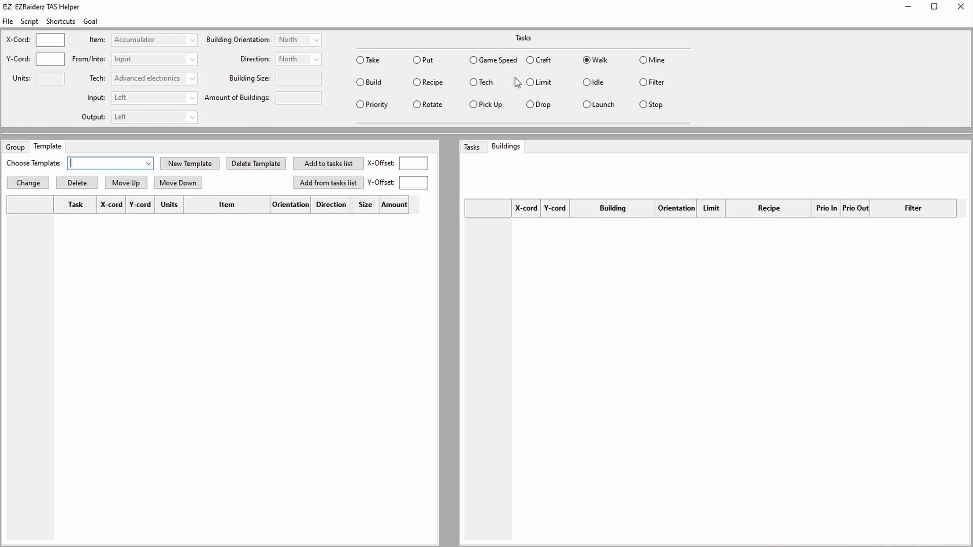
# Add three Walk tasks with empty coordinates to the tasks list
pyautogui.click(467, 149)
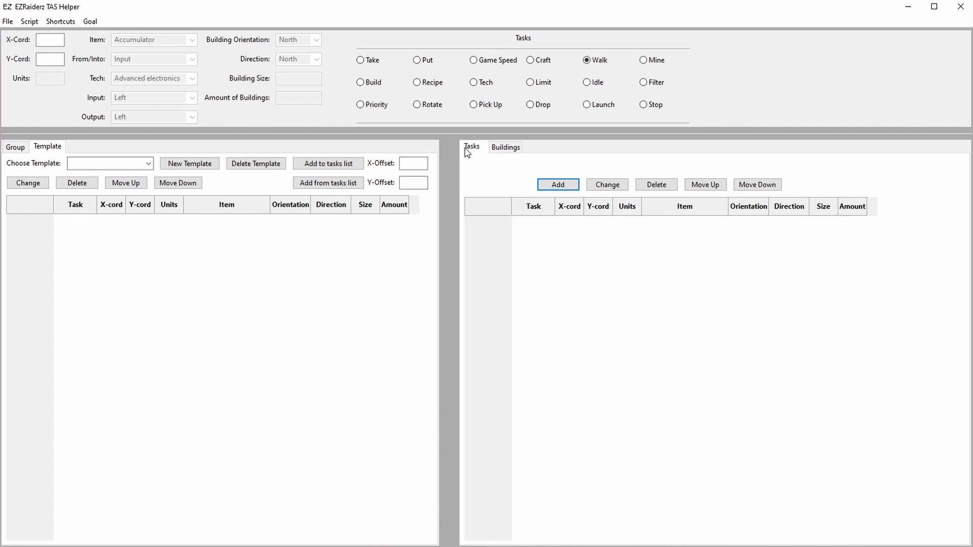
pyautogui.click(558, 185)
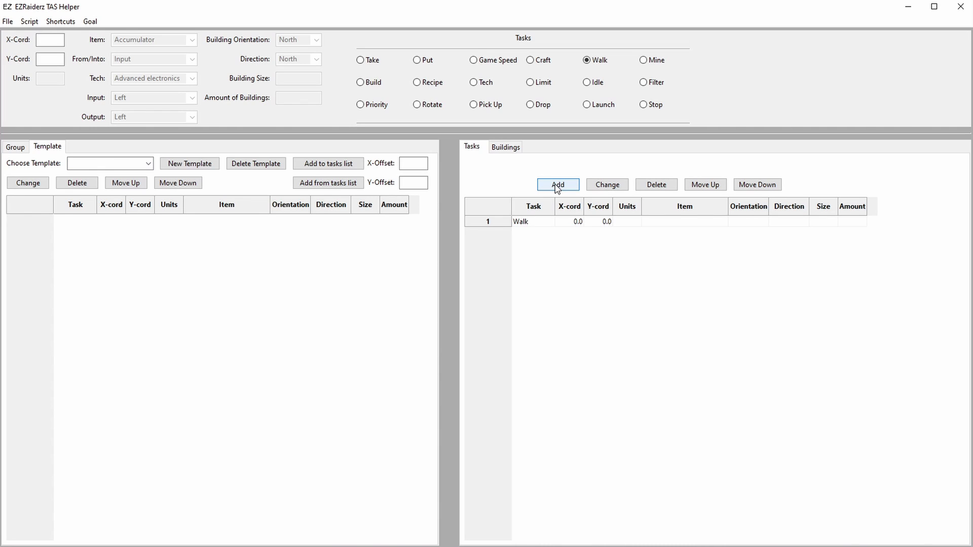
pyautogui.click(557, 185)
pyautogui.click(557, 185)
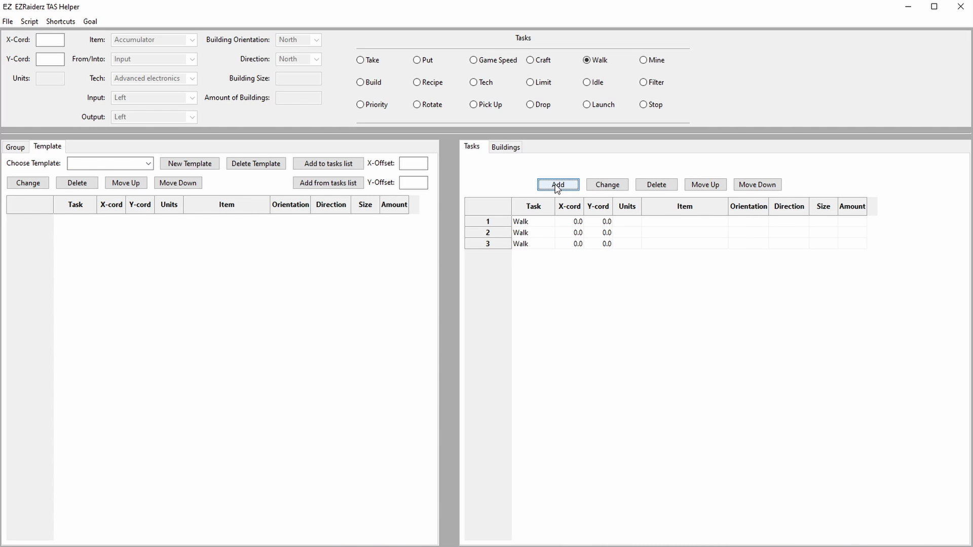
# Change the second Walk task's X-coordinate to 1
pyautogui.click(535, 232)
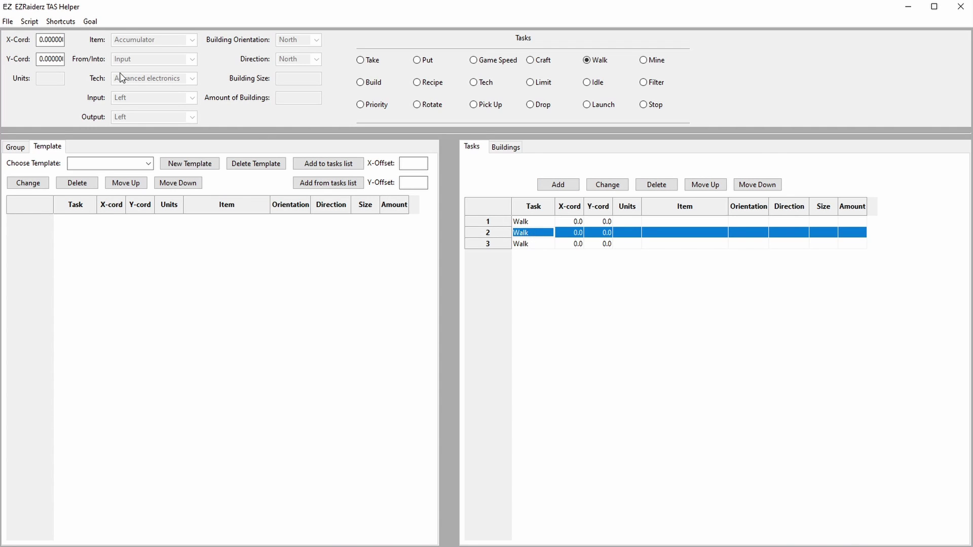
pyautogui.click(40, 39)
pyautogui.press('Delete')
pyautogui.write('1')
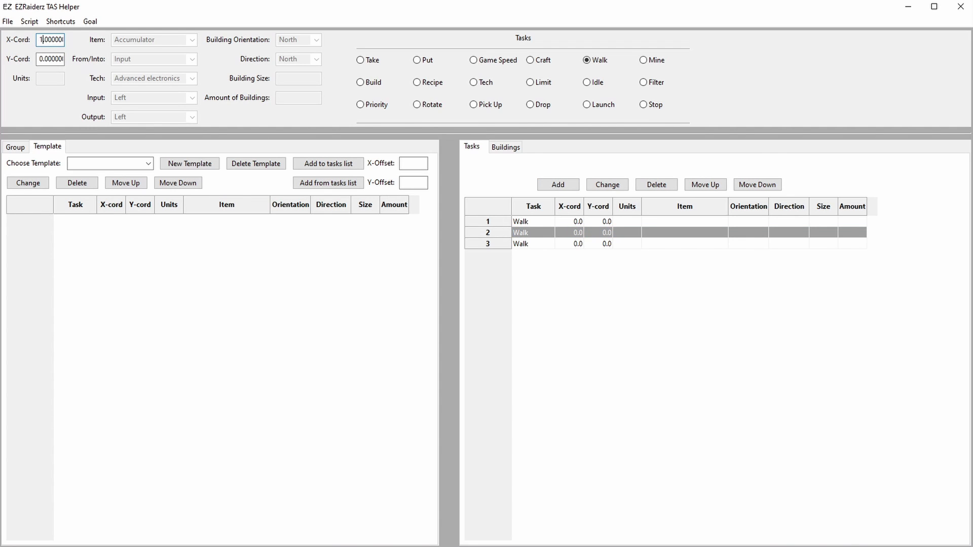
pyautogui.hotkey('alt', 'c')
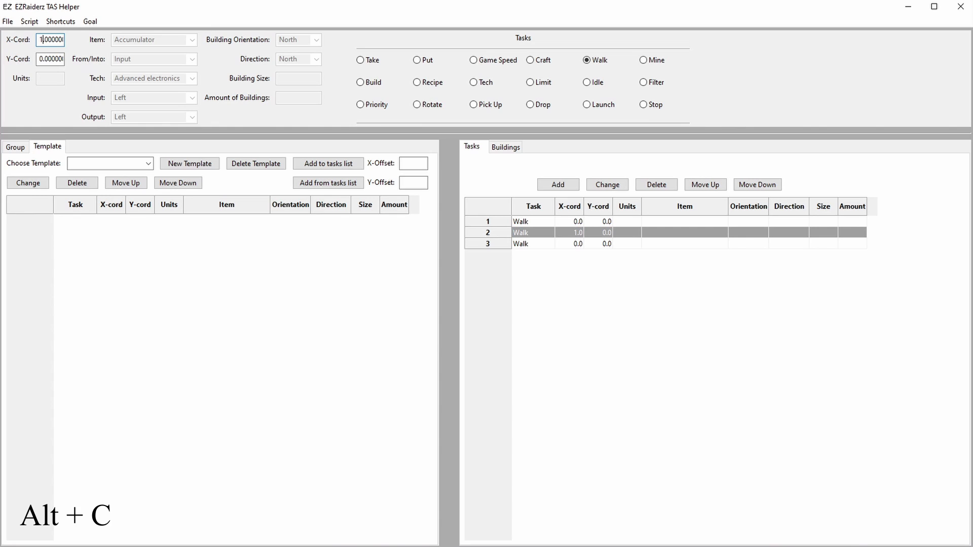
# Change the third Walk task's X-coordinate to 2
pyautogui.click(526, 245)
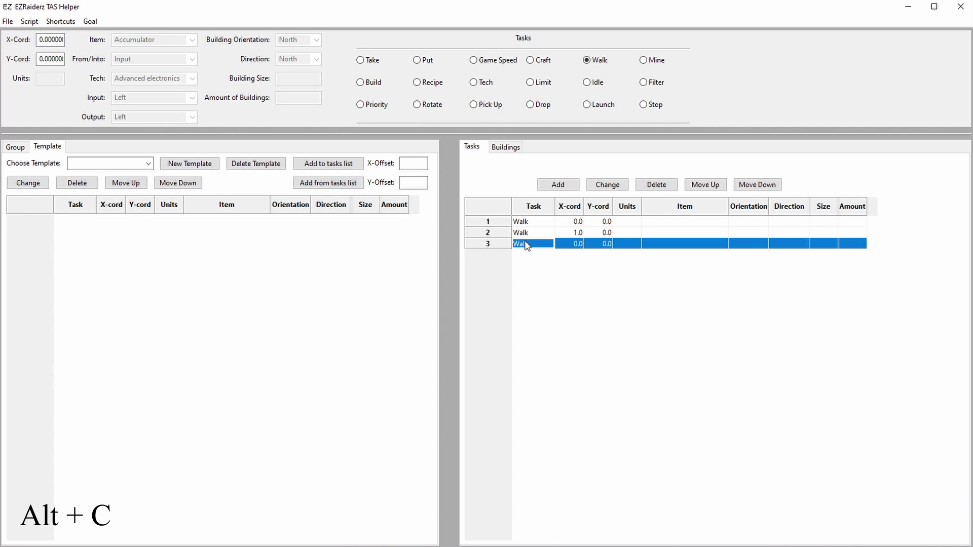
pyautogui.click(41, 40)
pyautogui.press('Delete')
pyautogui.write('2')
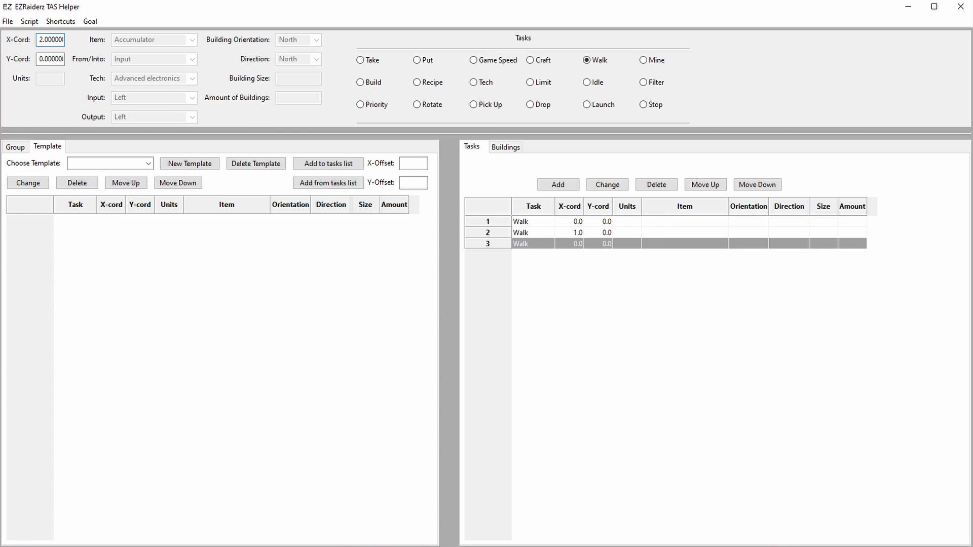
pyautogui.hotkey('alt', 'c')
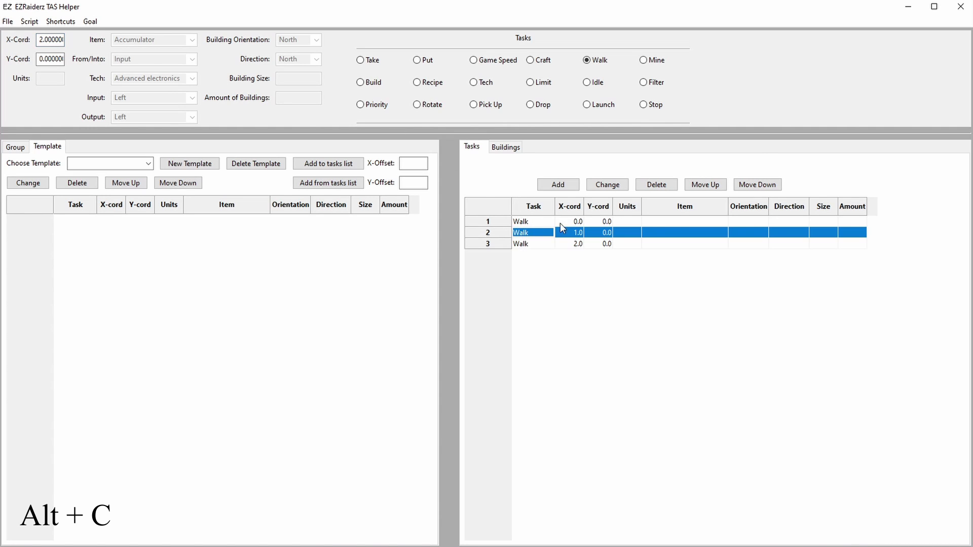
# Delete the second Walk task from the tasks list and confirm the deletion
pyautogui.click(525, 231)
pyautogui.click(656, 185)
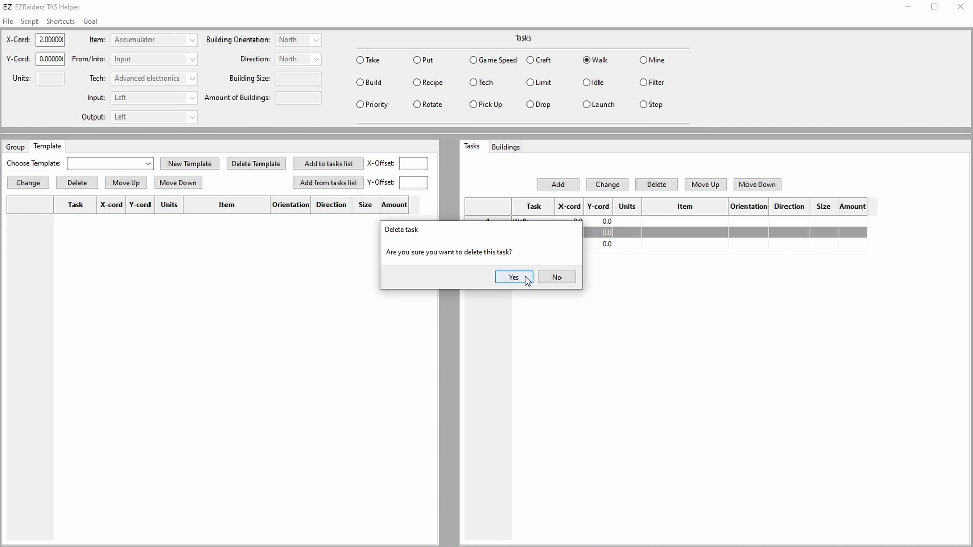
pyautogui.click(527, 278)
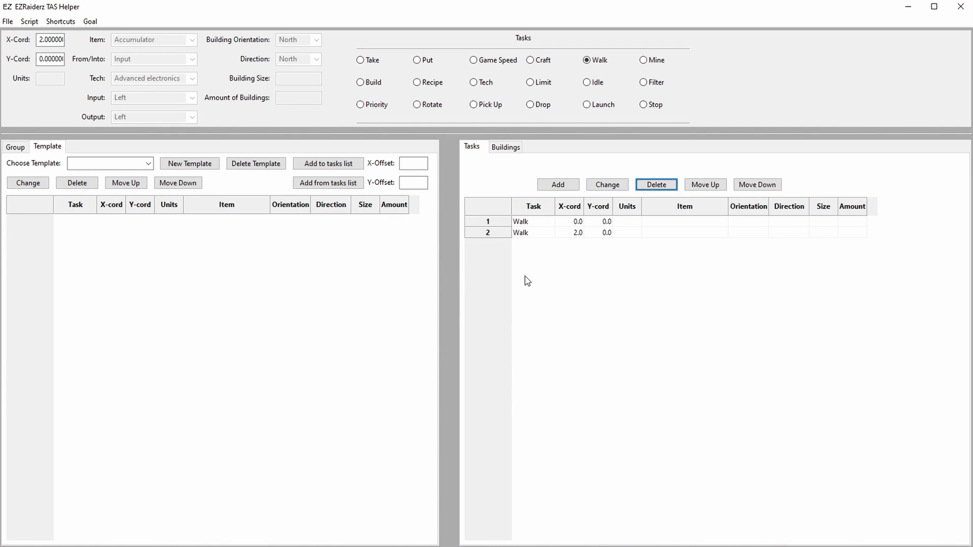
# Try reordering the two Walk tasks by moving the second one up and down the tasks list
pyautogui.click(531, 236)
pyautogui.click(736, 187)
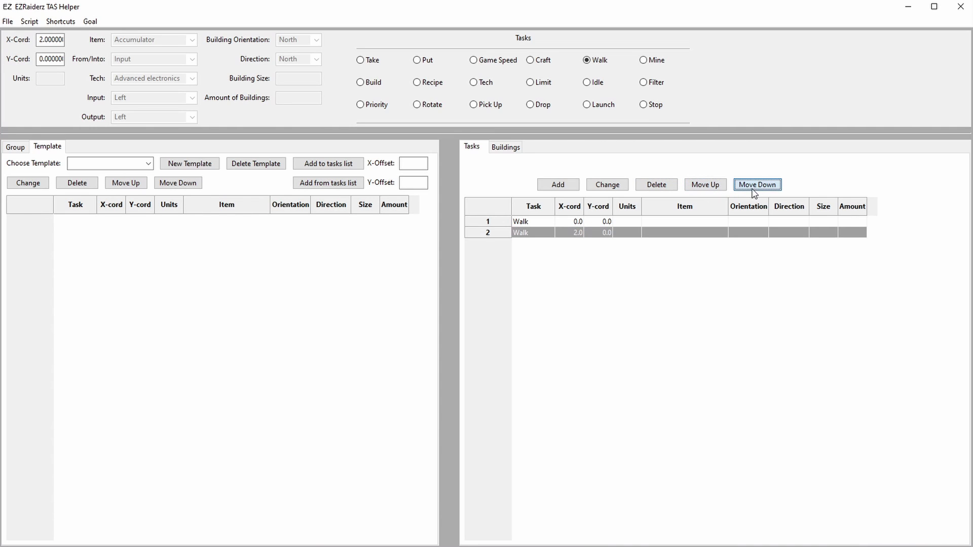
pyautogui.click(720, 184)
pyautogui.hotkey('alt', 's')
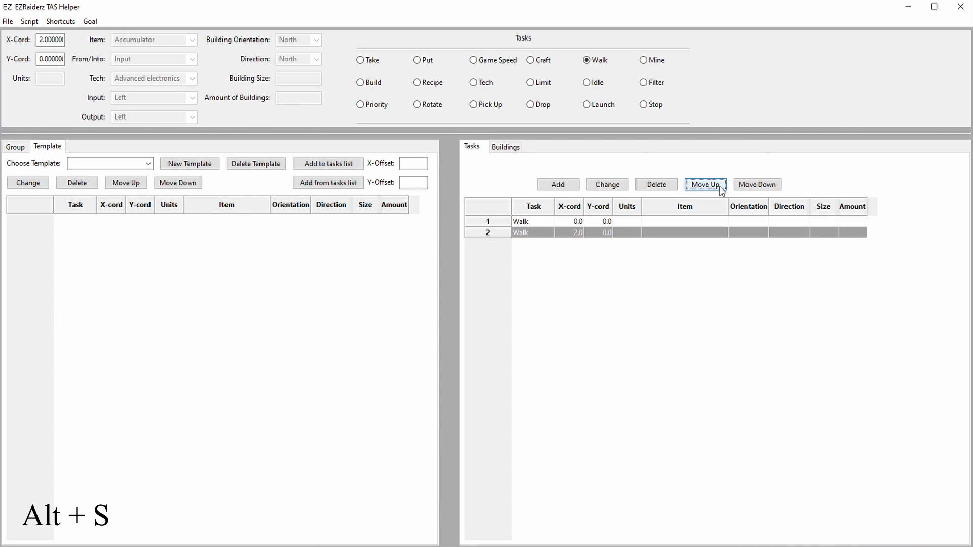
pyautogui.hotkey('alt', 'd')
pyautogui.hotkey('alt', 's')
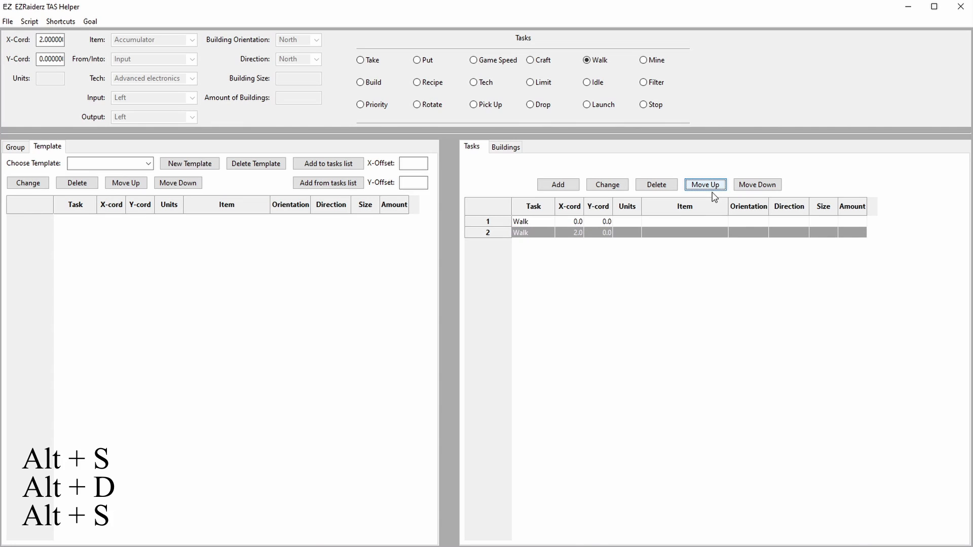
# Add a Build task for an Accumulator at X 2, Y 0 facing North, and check it in the buildings and tasks lists
pyautogui.click(511, 150)
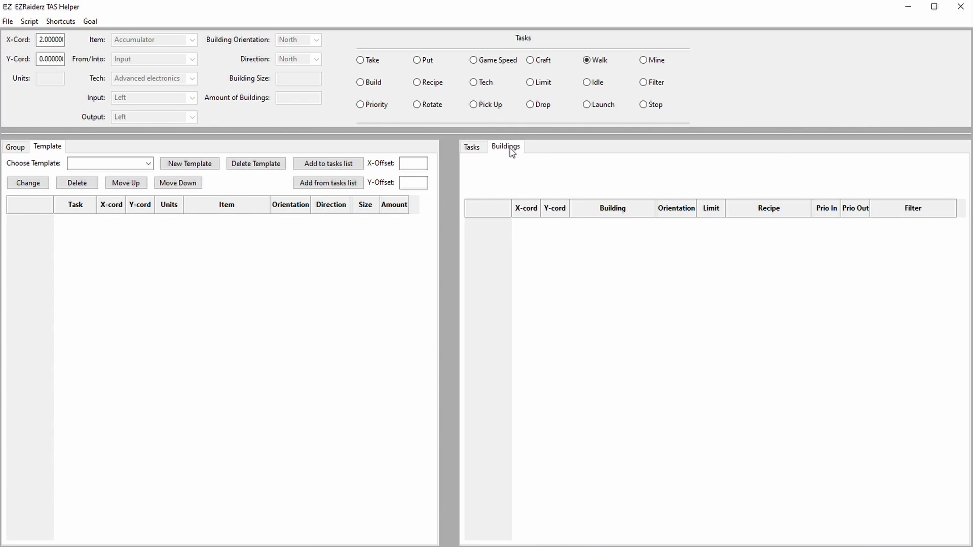
pyautogui.click(373, 84)
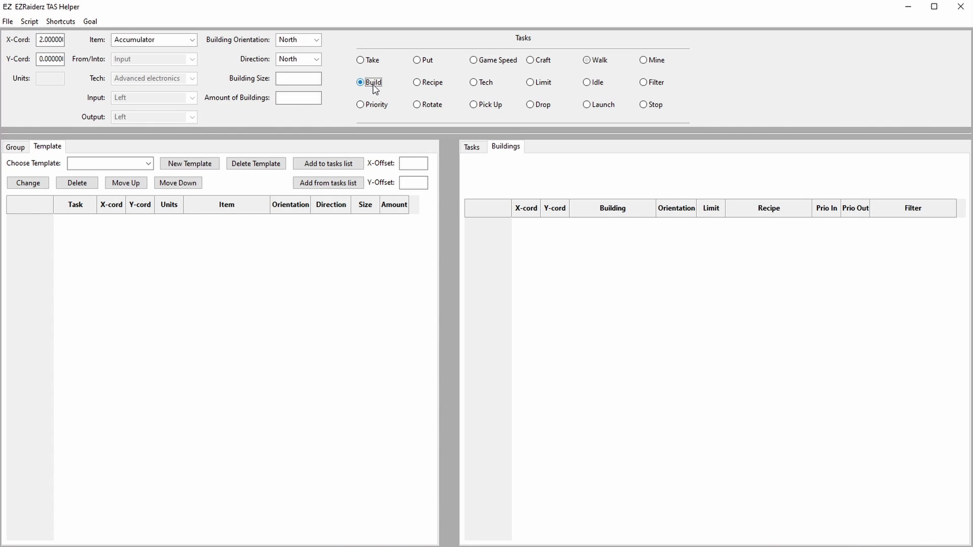
pyautogui.hotkey('alt', 'a')
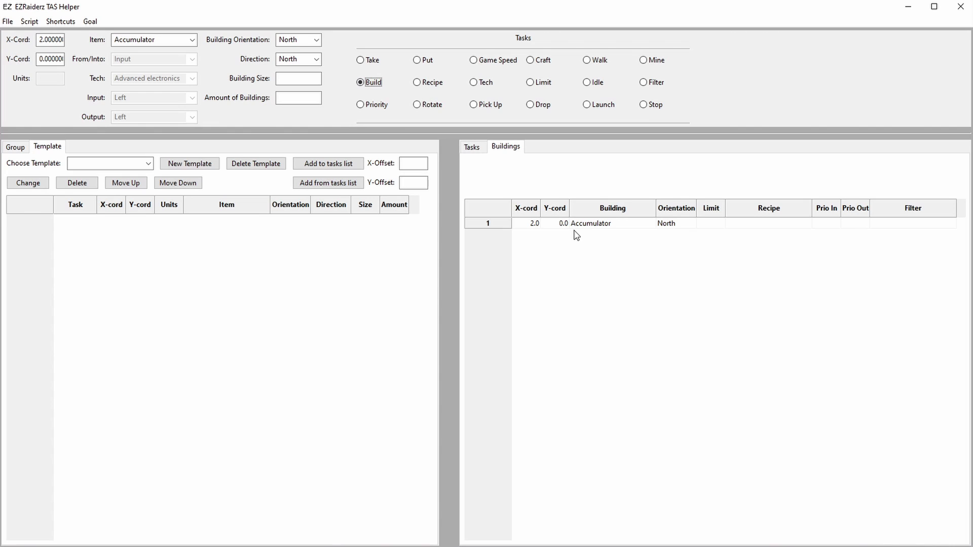
pyautogui.click(474, 152)
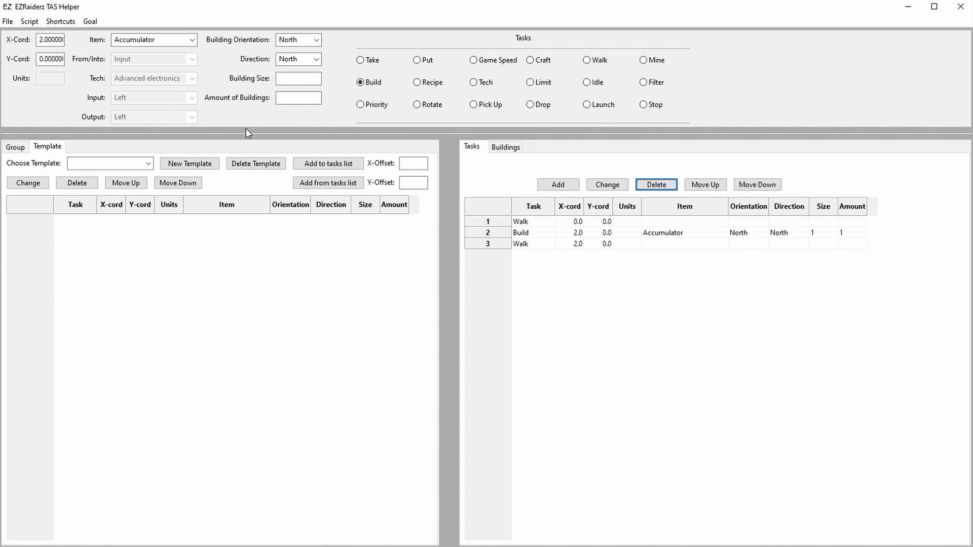
# Create a group named test and add all three tasks from the tasks list to it
pyautogui.click(15, 148)
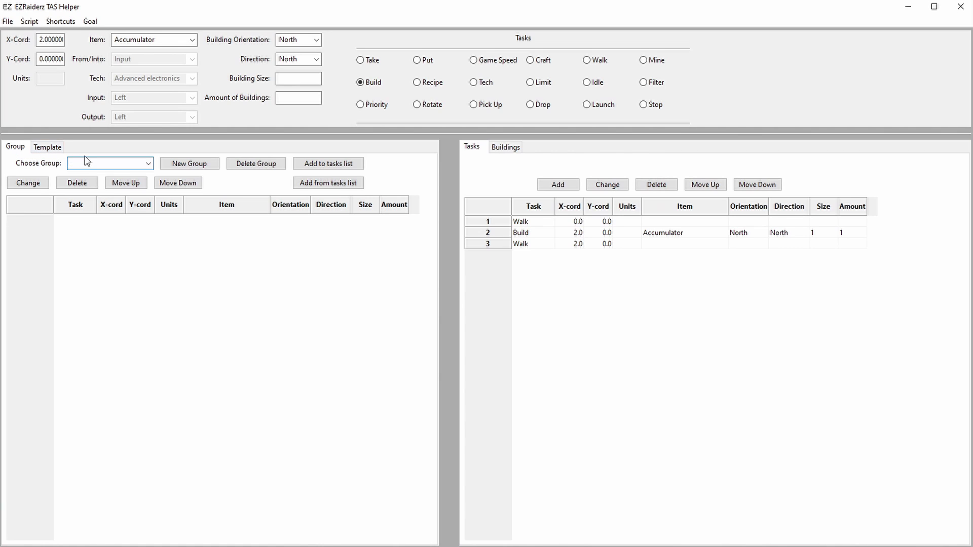
pyautogui.write('test')
pyautogui.click(182, 166)
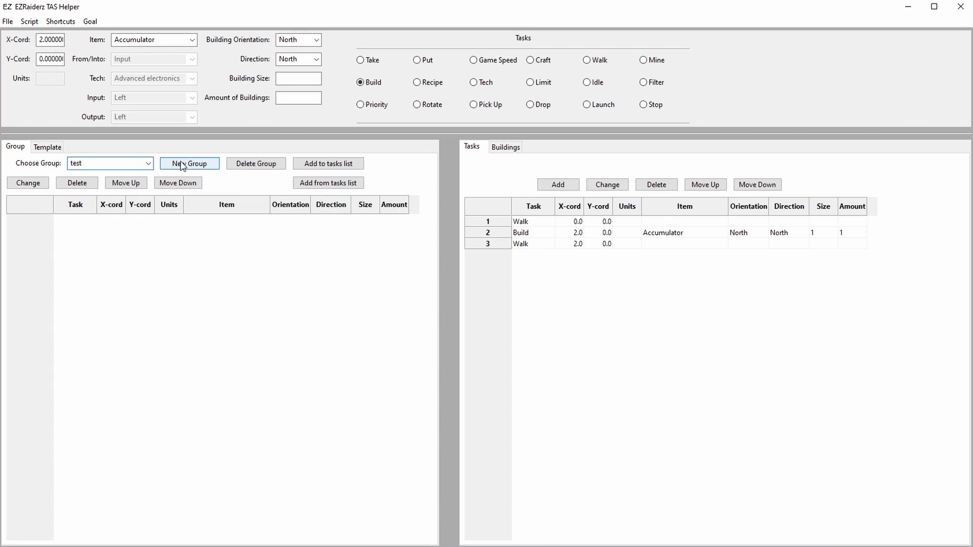
pyautogui.click(182, 165)
pyautogui.moveTo(488, 222); pyautogui.dragTo(489, 245)
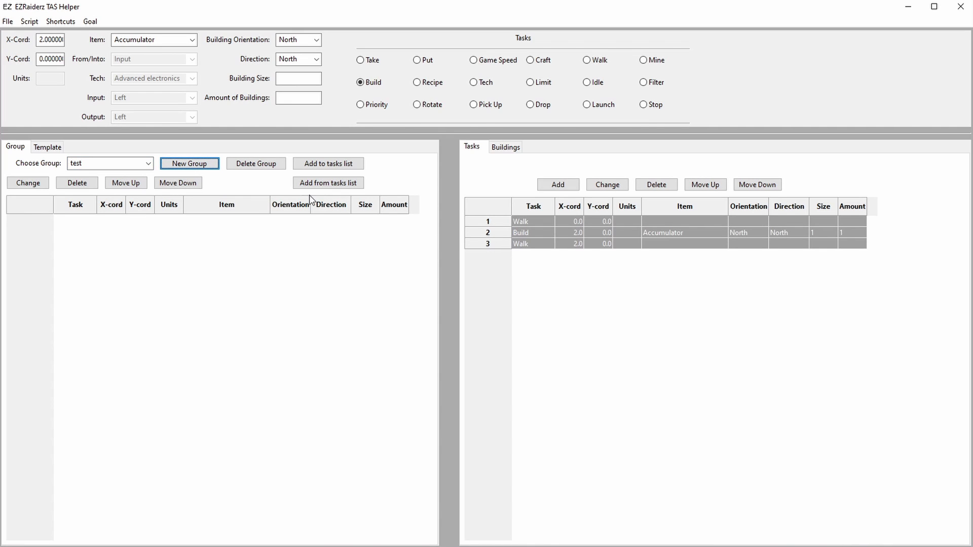
pyautogui.click(325, 187)
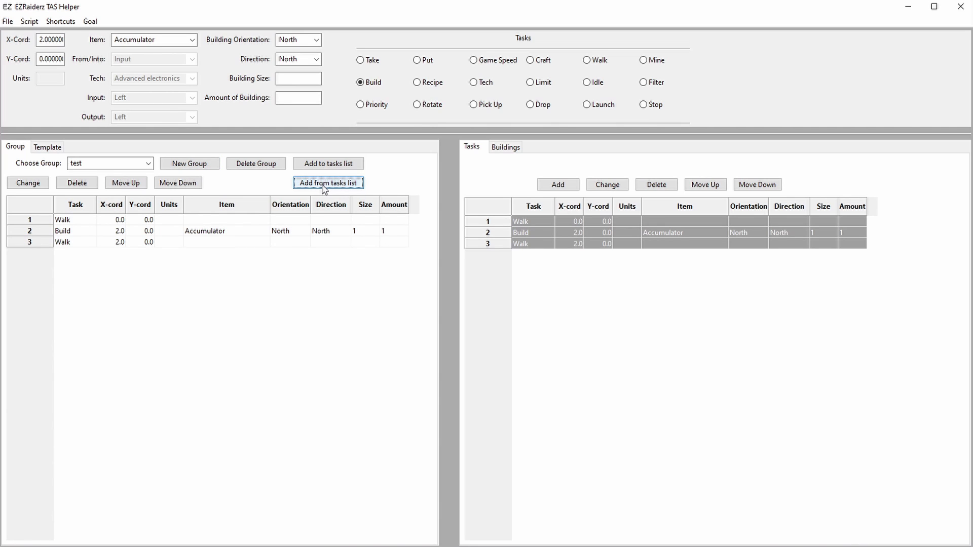
# Add all three tasks of the test group to the tasks list
pyautogui.moveTo(35, 220); pyautogui.dragTo(36, 234)
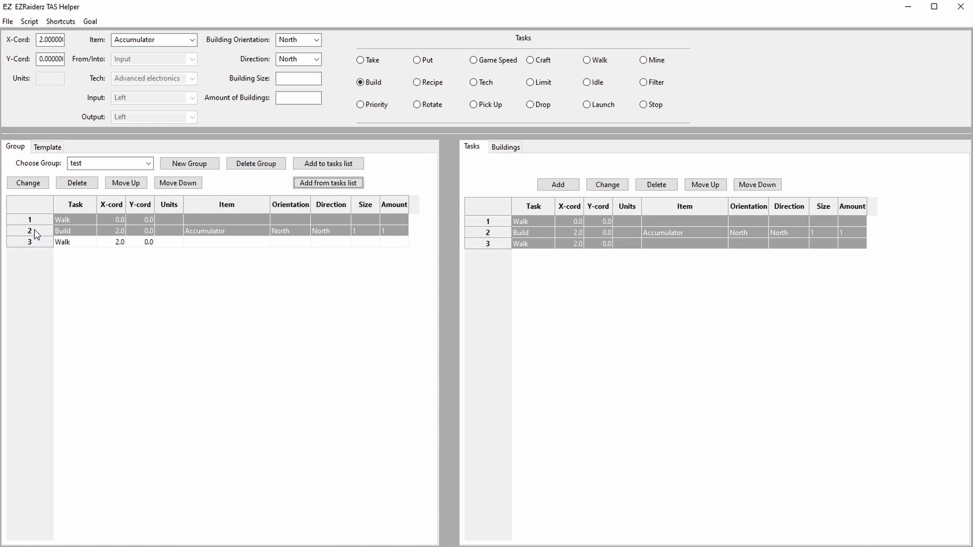
pyautogui.moveTo(35, 234); pyautogui.dragTo(35, 244)
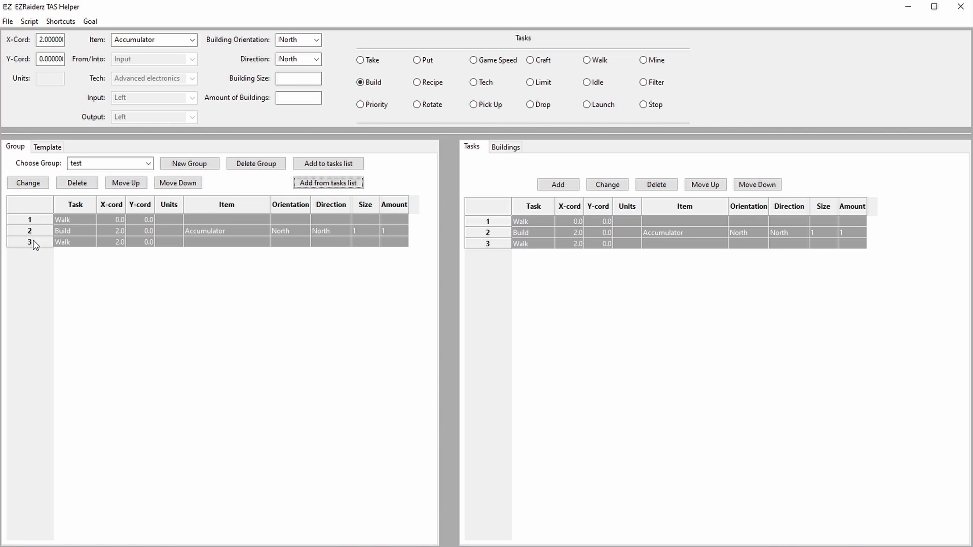
pyautogui.click(321, 167)
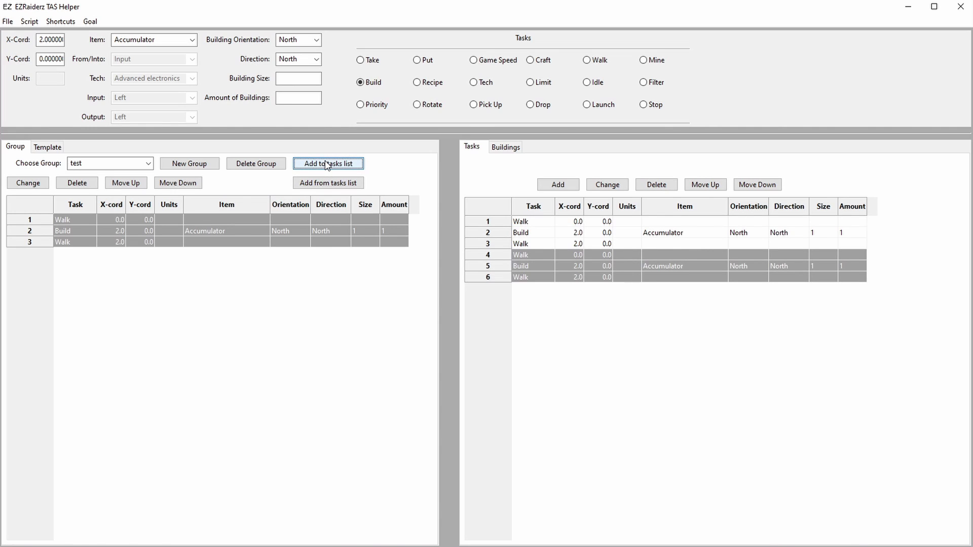
# View the template section, start a new file and confirm clearing the current window
pyautogui.click(47, 147)
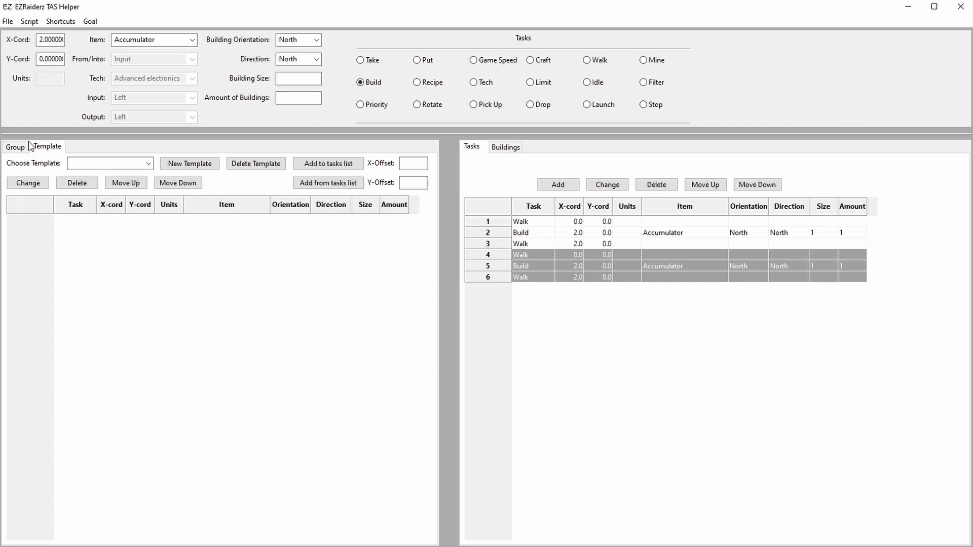
pyautogui.click(7, 24)
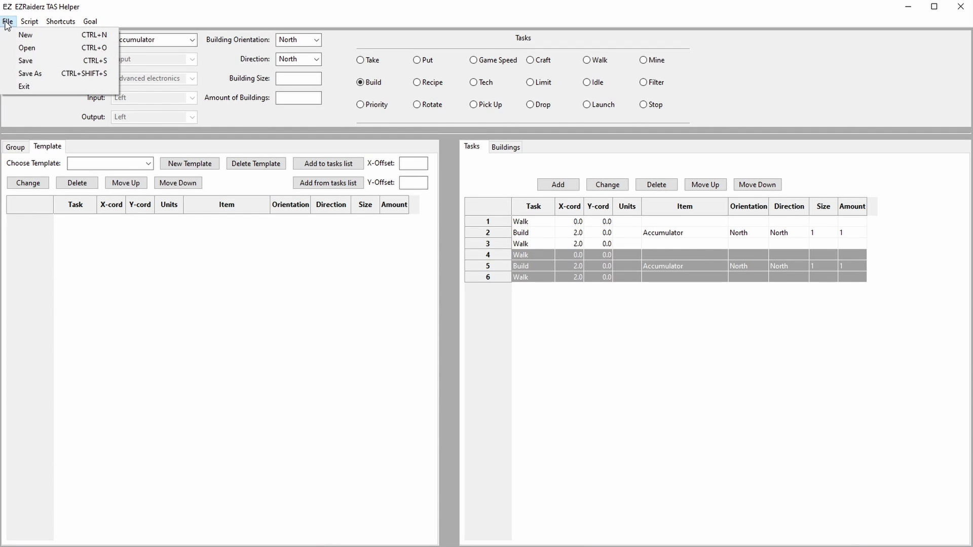
pyautogui.click(24, 35)
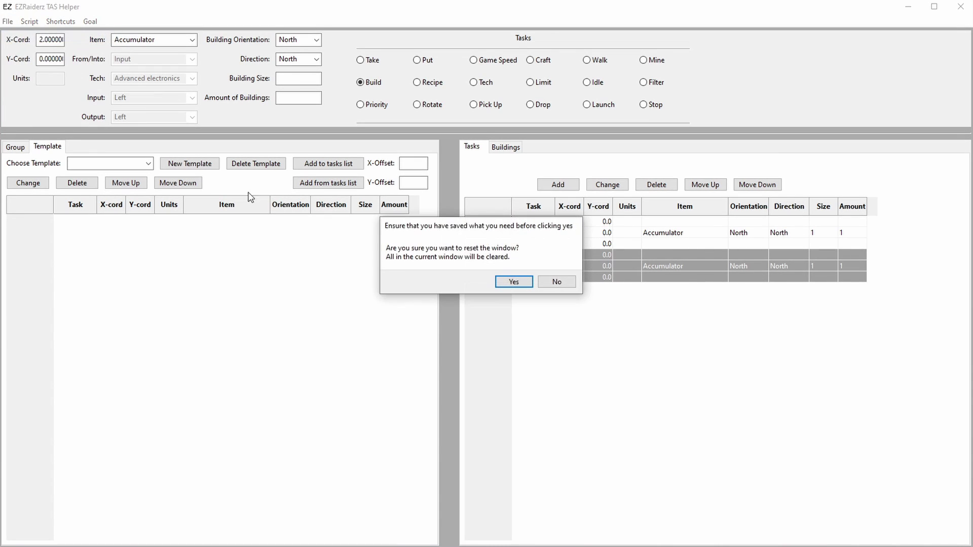
pyautogui.click(503, 283)
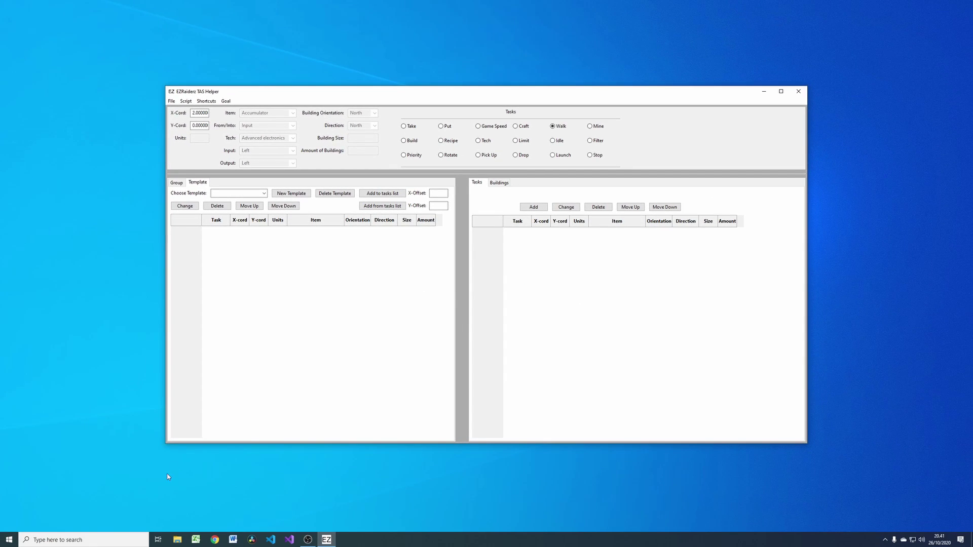
# Launch Factorio and continue the Youtube Showcase save
pyautogui.click(81, 540)
pyautogui.write('fac')
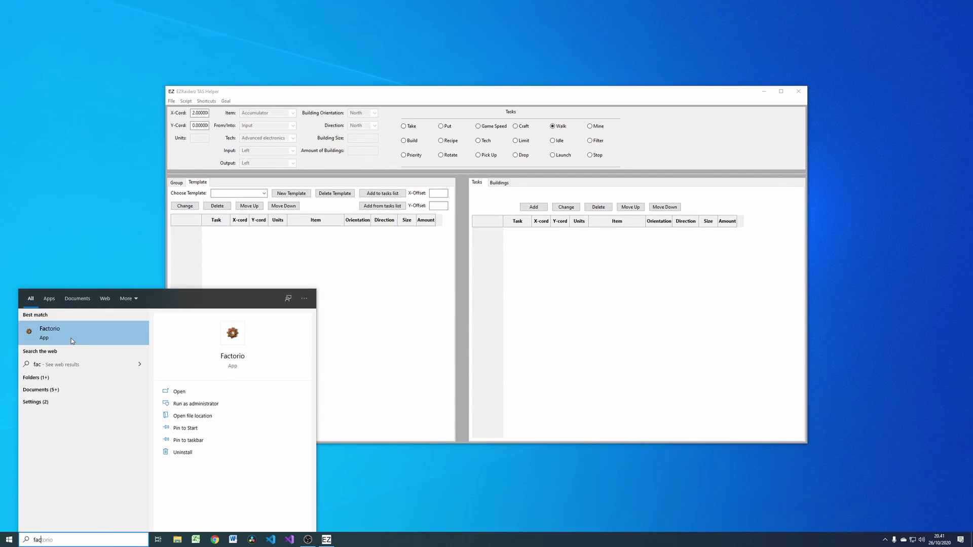
pyautogui.click(71, 339)
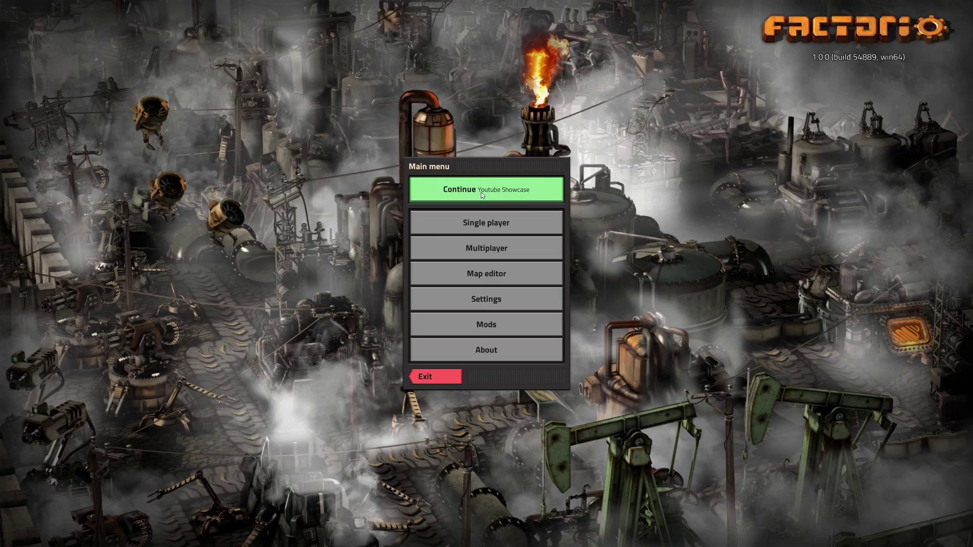
pyautogui.click(481, 192)
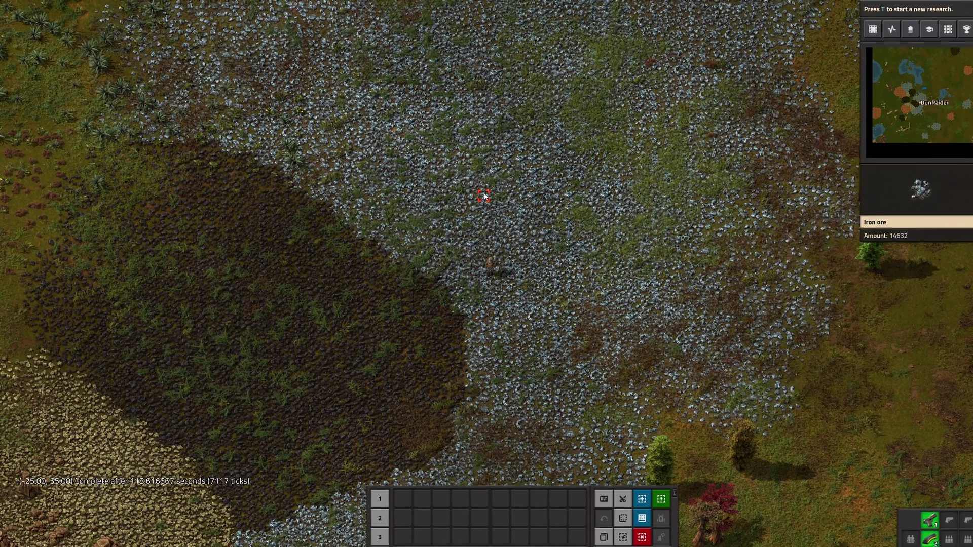
# Enable show-detailed-info in Factorio's debug settings and close the settings
pyautogui.press('F4')
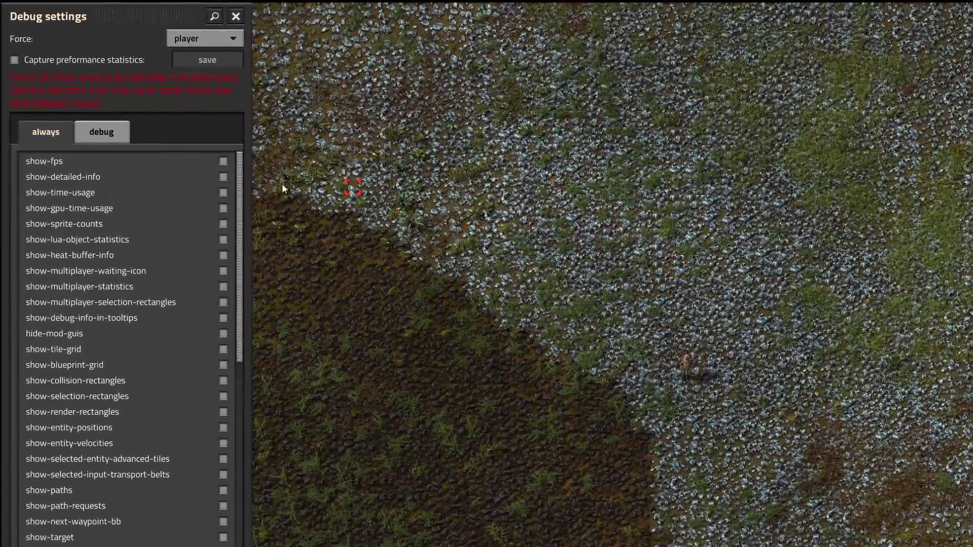
pyautogui.click(207, 164)
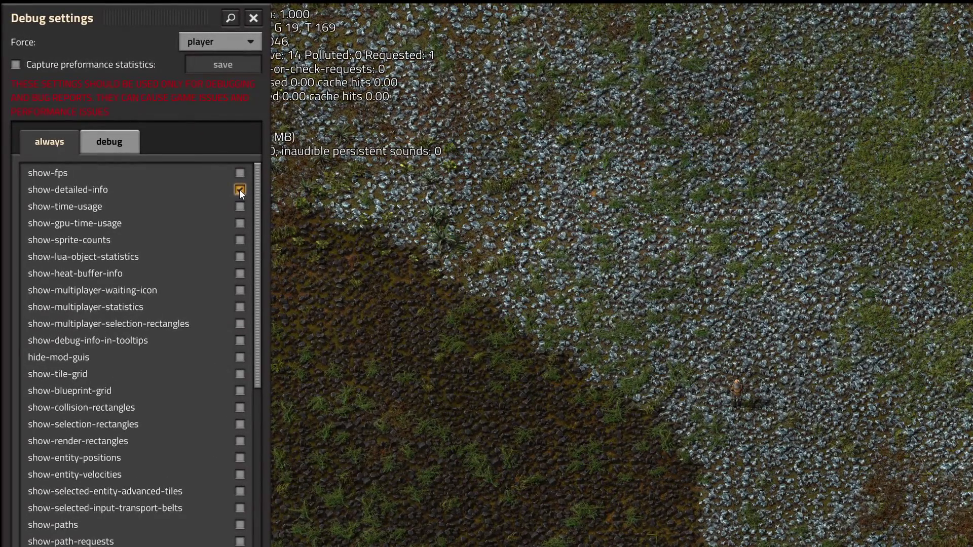
pyautogui.click(254, 17)
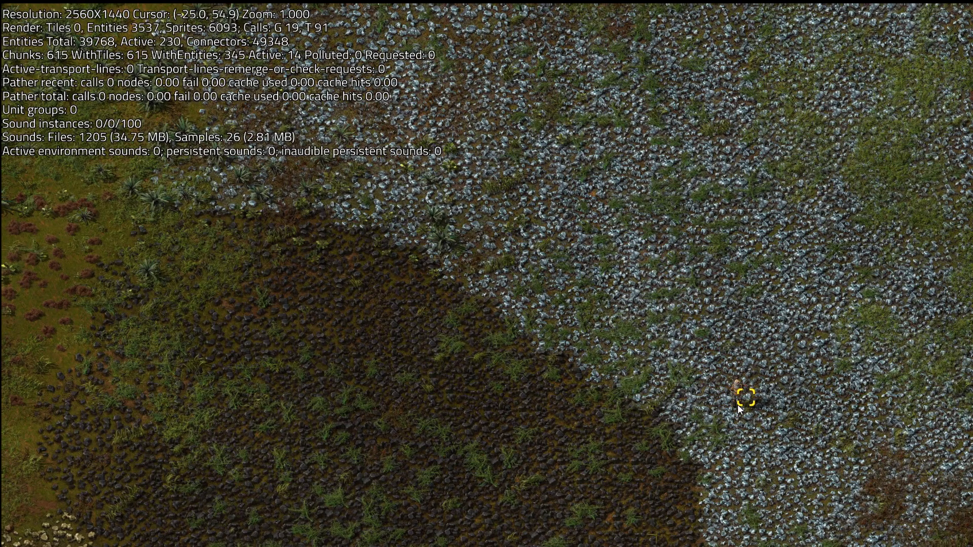
# Switch to EZRaiderz TAS Helper and add a Walk task at X -25, Y 55 to the tasks list
pyautogui.hotkey('alt', 'Tab')
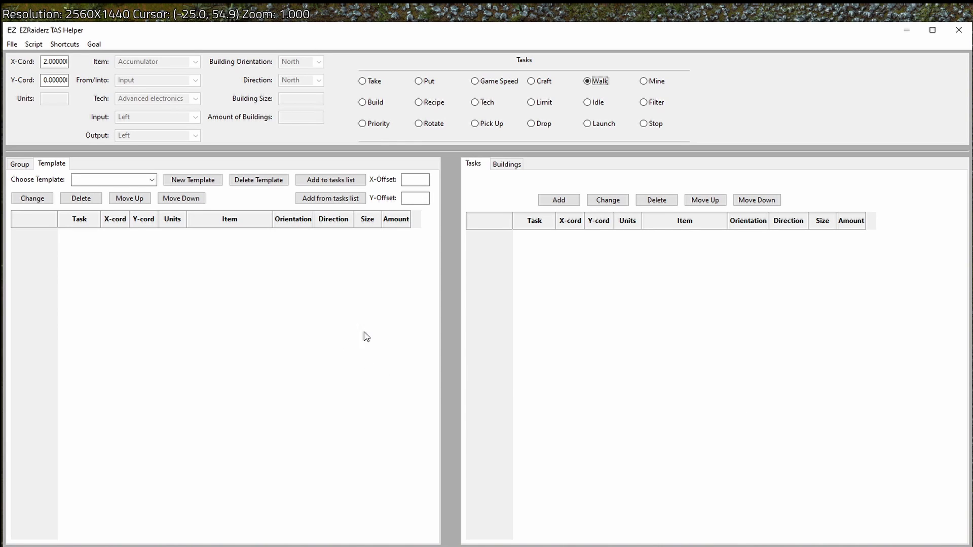
pyautogui.click(45, 61)
pyautogui.write('-25')
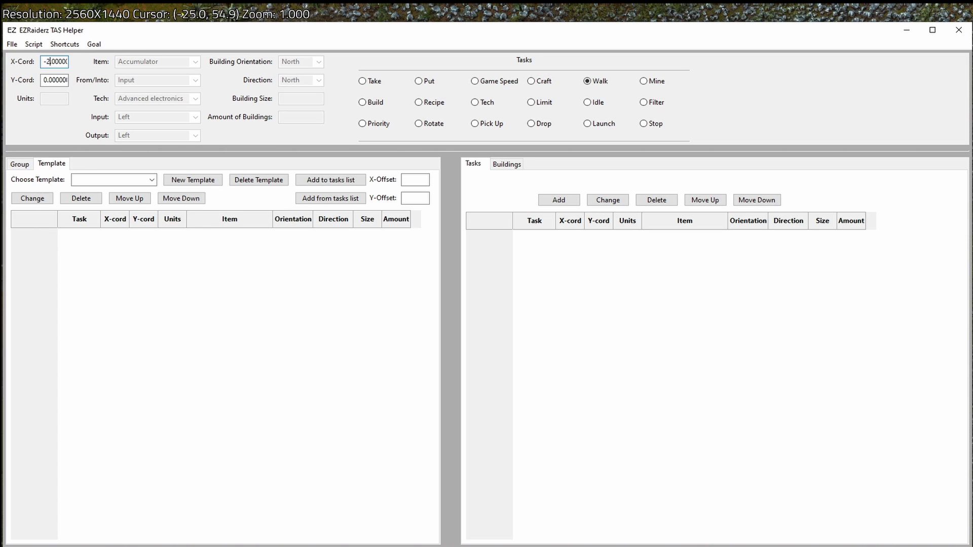
pyautogui.press('Tab')
pyautogui.write('55')
pyautogui.hotkey('alt', 'a')
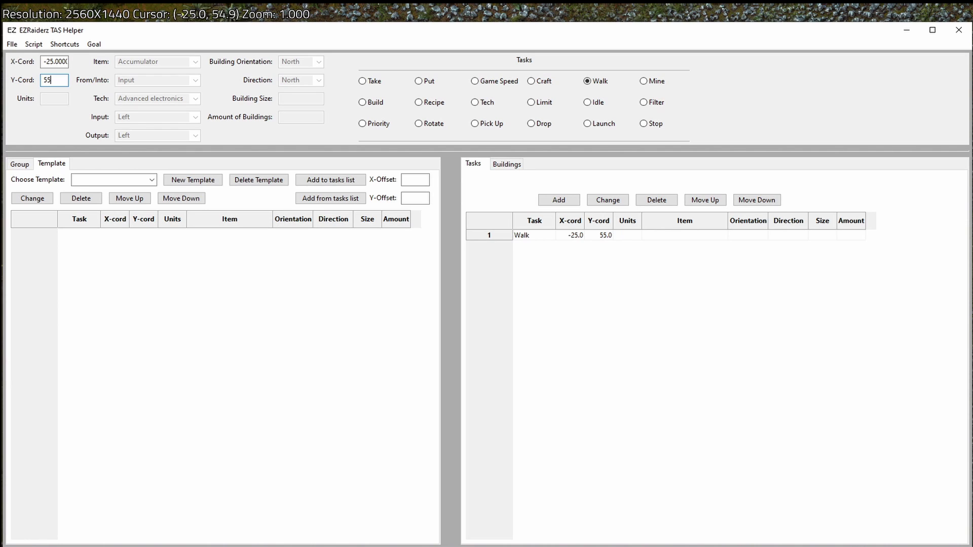
# Check the building position's cursor coordinates in Factorio, and set up a Build task in the TAS Helper at X -16, Y 42
pyautogui.hotkey('alt', 'Tab')
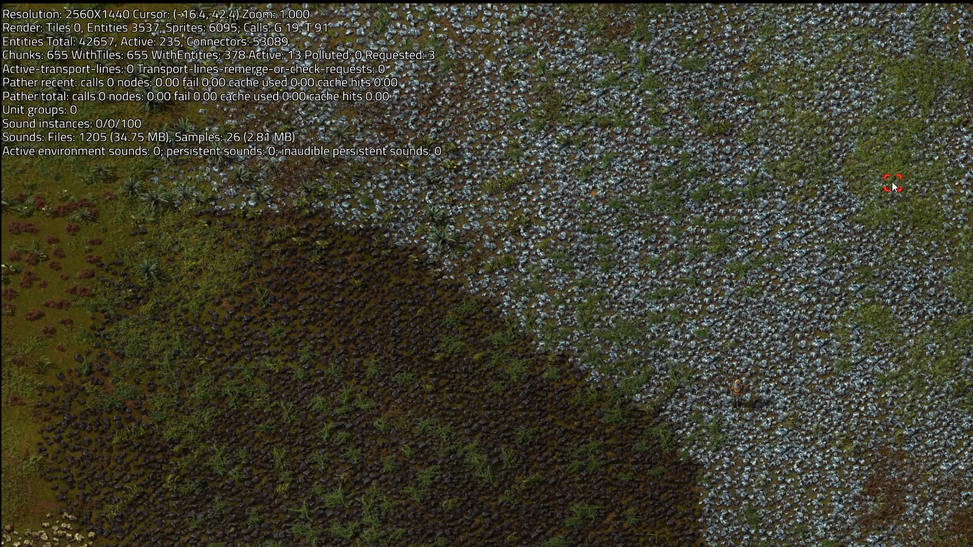
pyautogui.hotkey('alt', 'Tab')
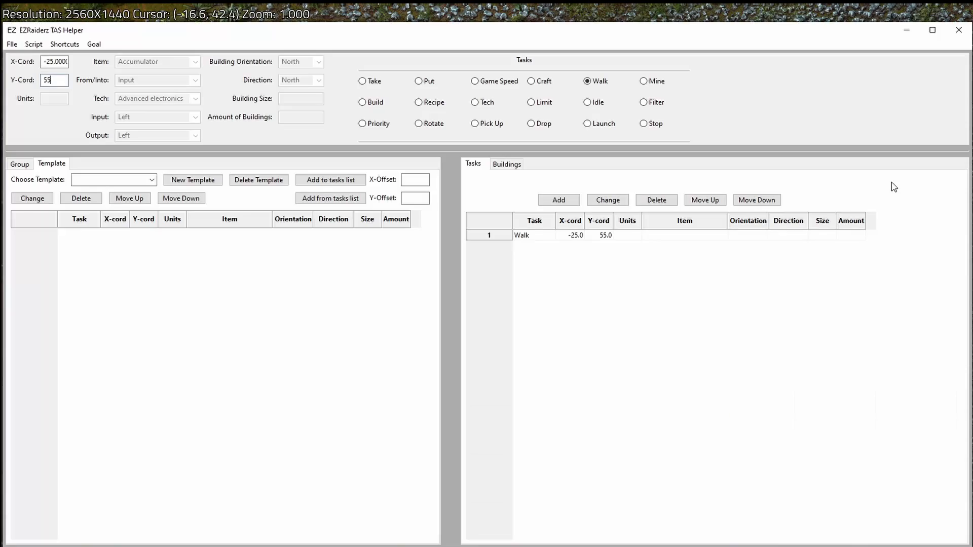
pyautogui.click(376, 104)
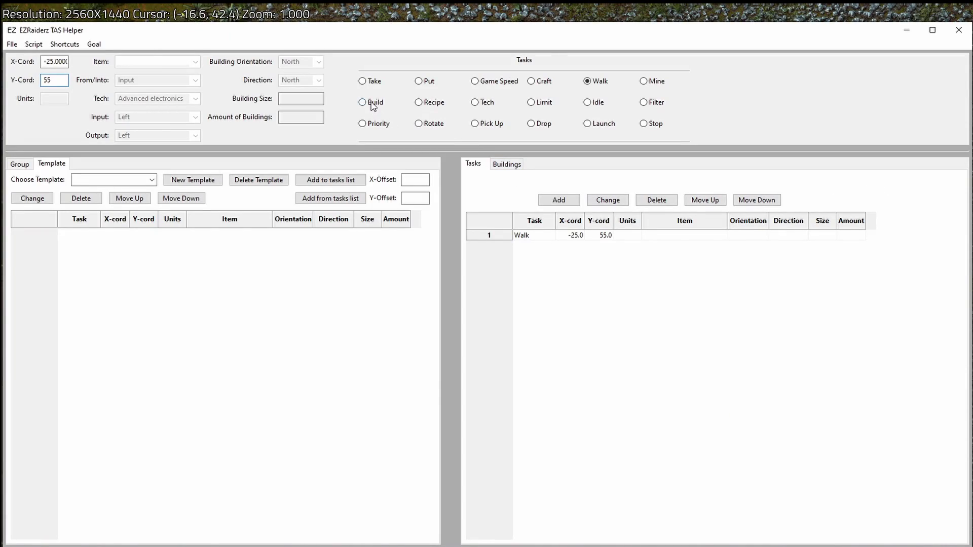
pyautogui.click(53, 63)
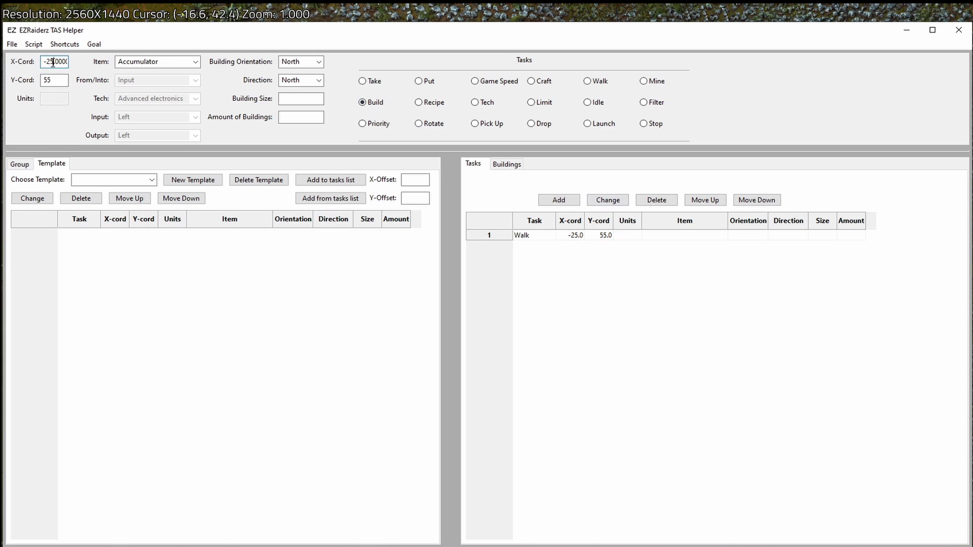
pyautogui.press('BackSpace')
pyautogui.press('BackSpace')
pyautogui.write('16')
pyautogui.press('Tab')
pyautogui.write('42')
# Add the Build task for 5 Burner mining drills with orientation East, direction South and building size 2
pyautogui.press('Tab')
pyautogui.write('burner')
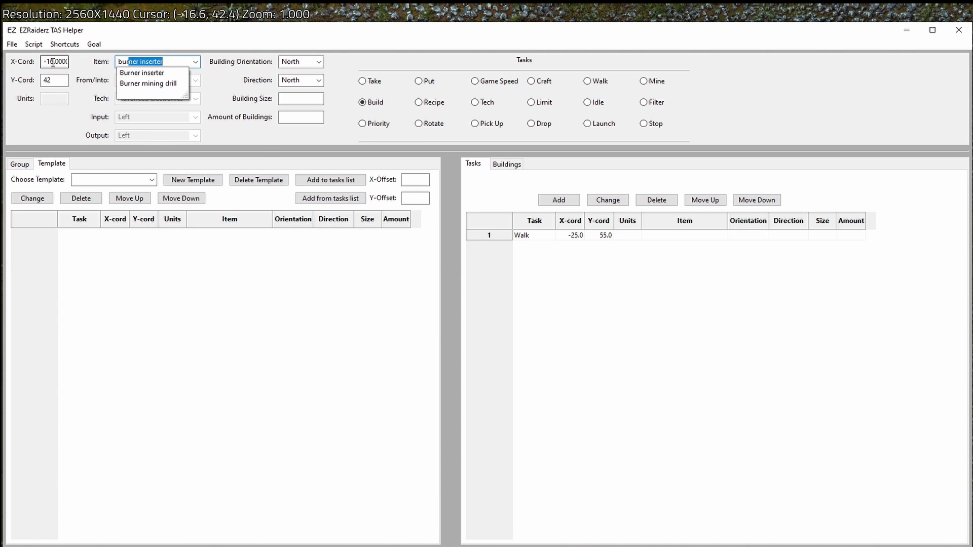
pyautogui.press('Down')
pyautogui.press('Down')
pyautogui.press('Tab')
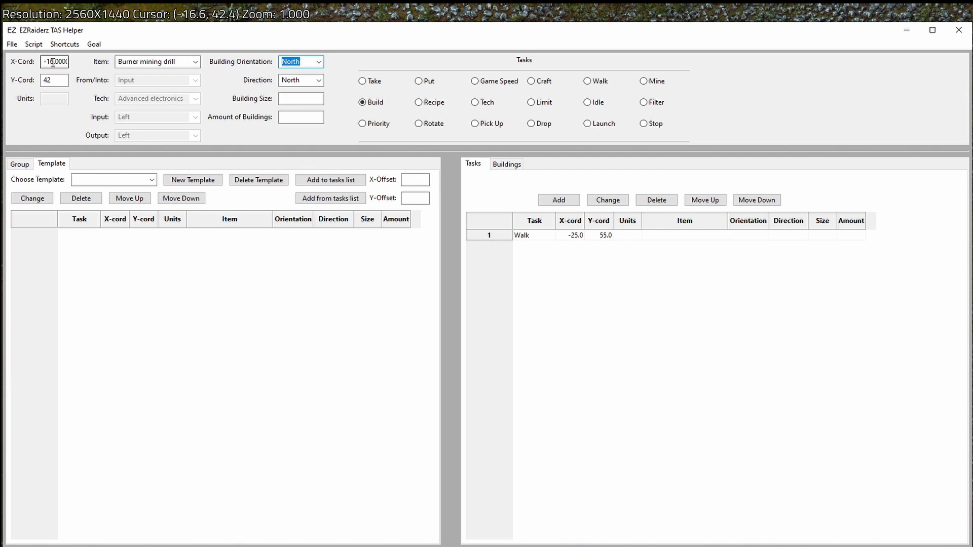
pyautogui.write('east')
pyautogui.press('Tab')
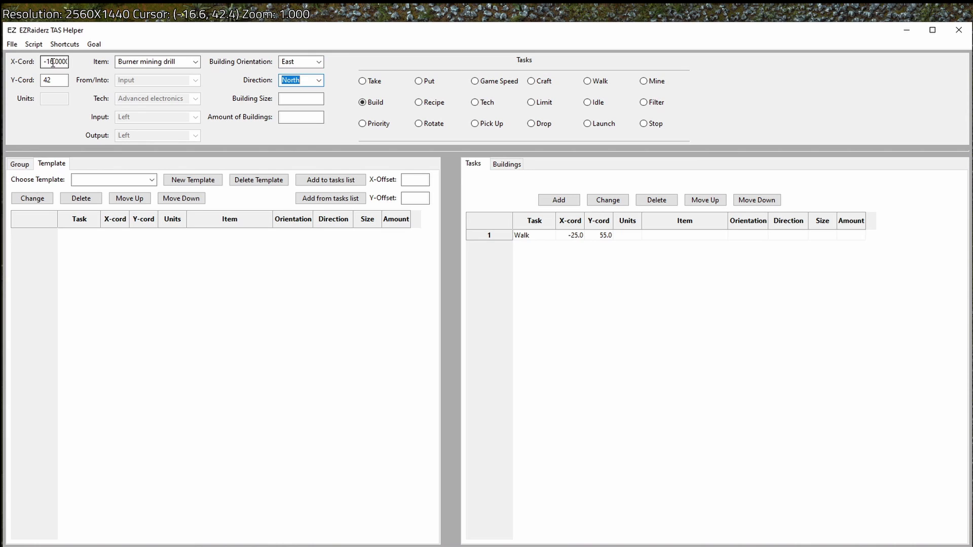
pyautogui.write('south')
pyautogui.press('Tab')
pyautogui.write('2')
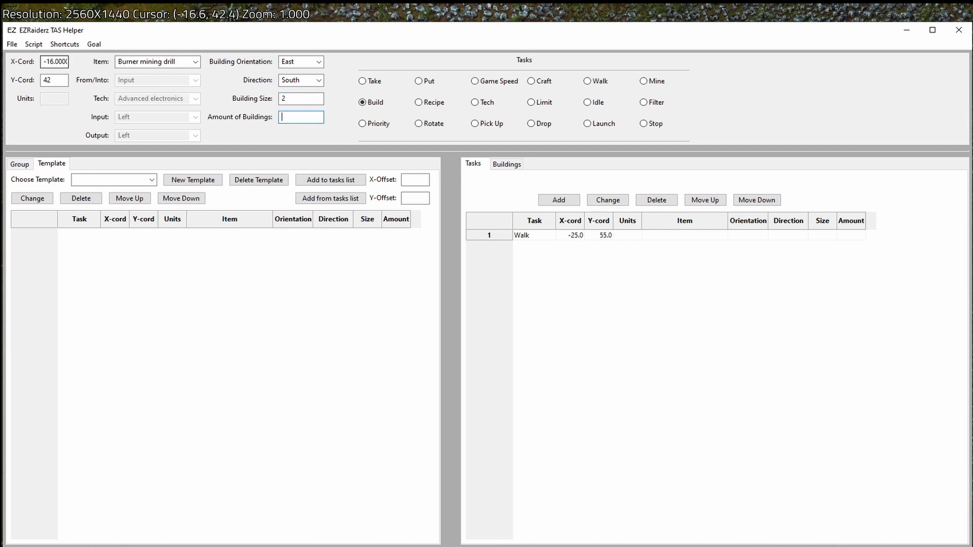
pyautogui.write('5')
pyautogui.hotkey('alt', 'a')
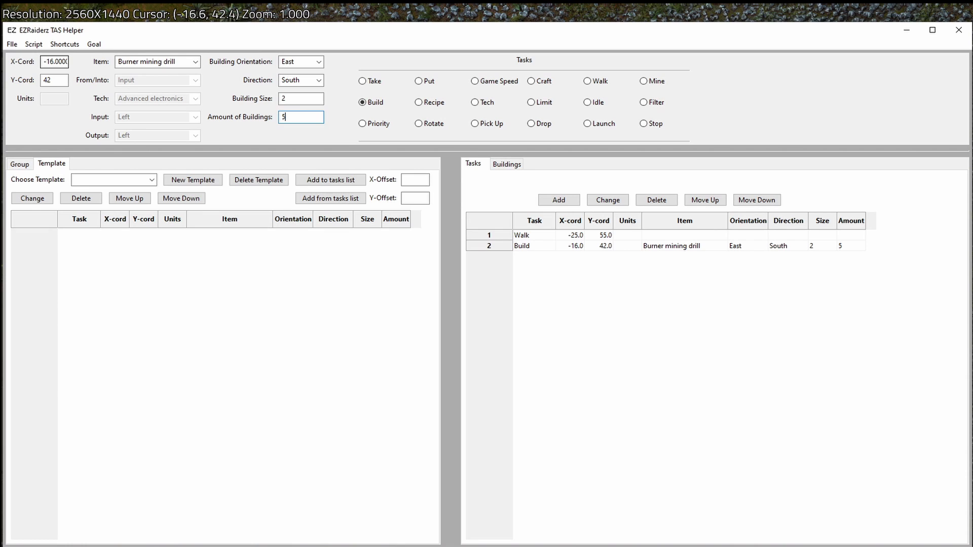
# Generate the script into the Youtube Showcase folder under mods, and run it by continuing the Youtube Showcase save in Factorio
pyautogui.hotkey('alt', 'g')
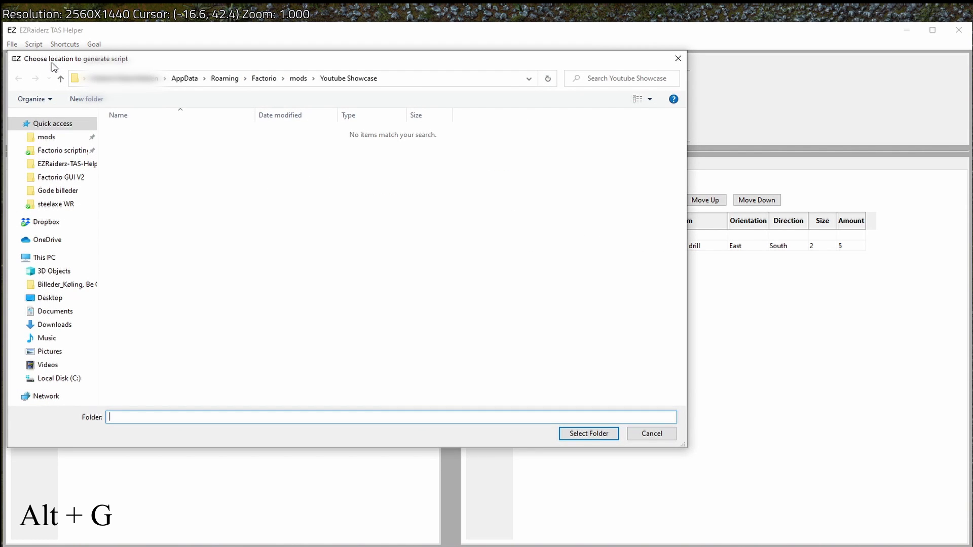
pyautogui.click(47, 138)
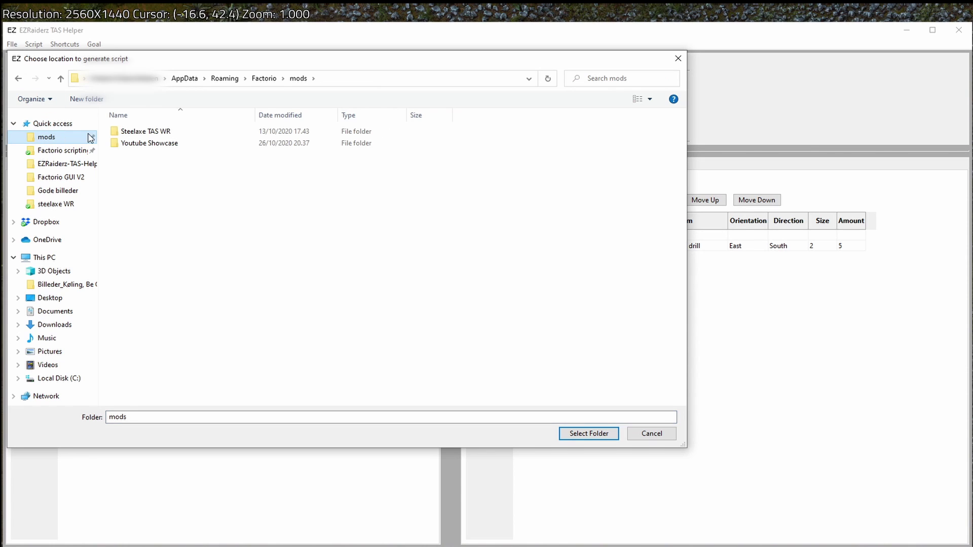
pyautogui.click(149, 144)
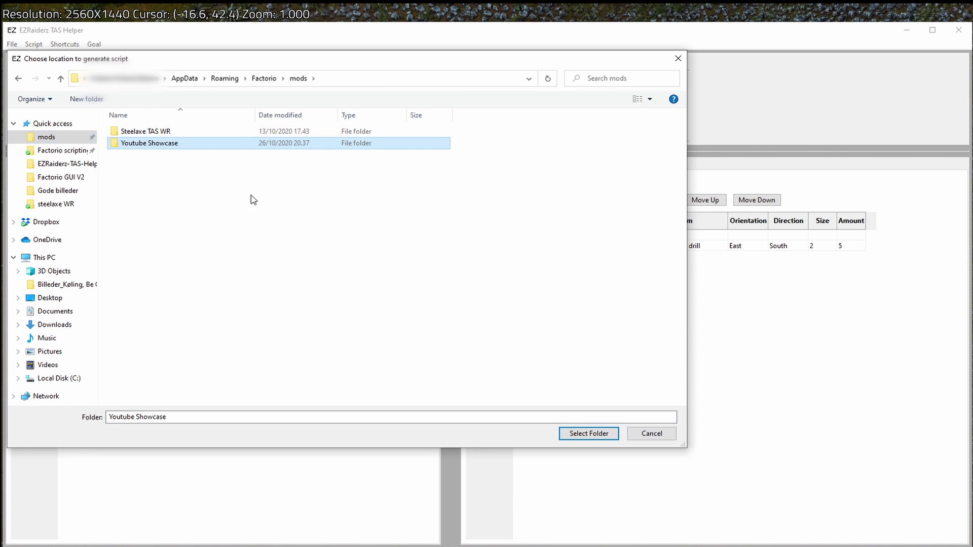
pyautogui.click(588, 433)
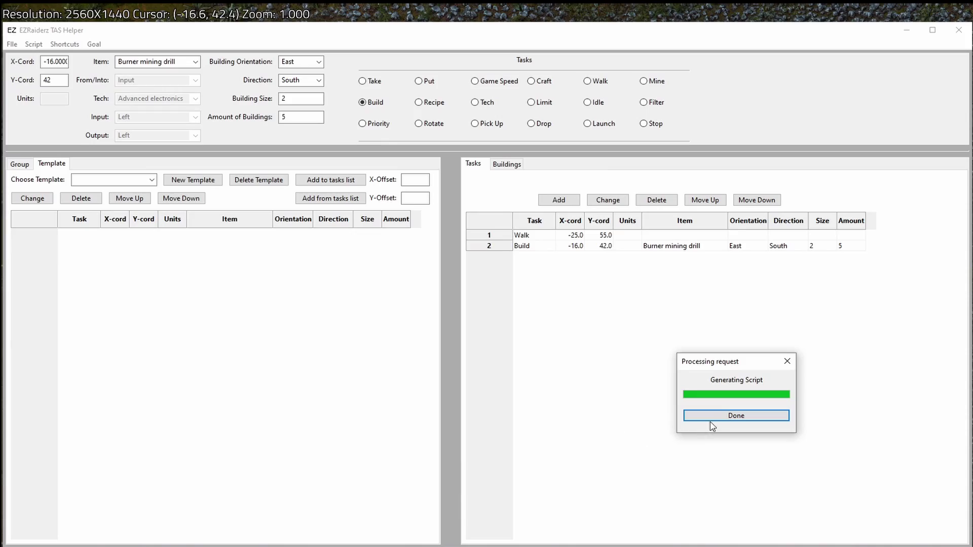
pyautogui.click(716, 424)
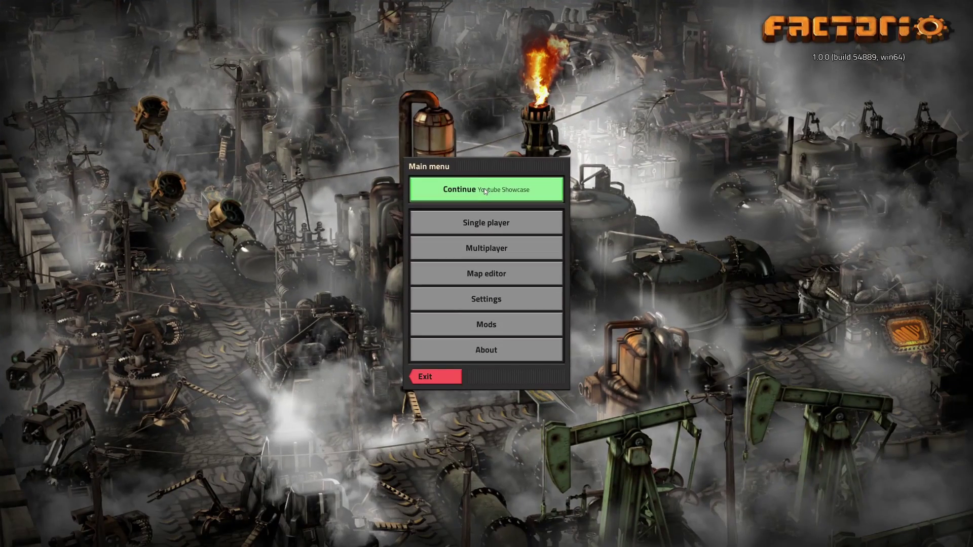
pyautogui.click(484, 191)
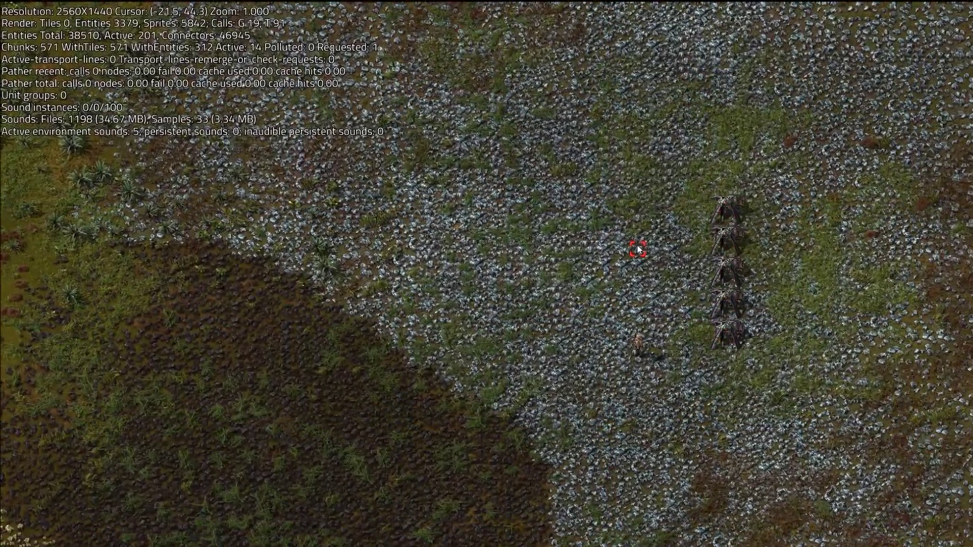
# Set the Build task's building size to 3 in the TAS Helper, and run the regenerated script in Factorio
pyautogui.hotkey('alt', 'Tab')
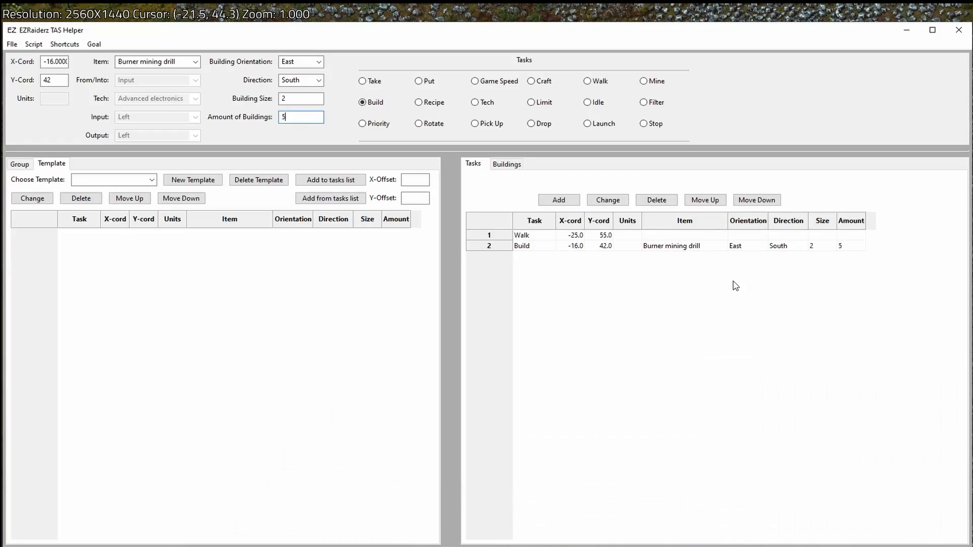
pyautogui.click(550, 247)
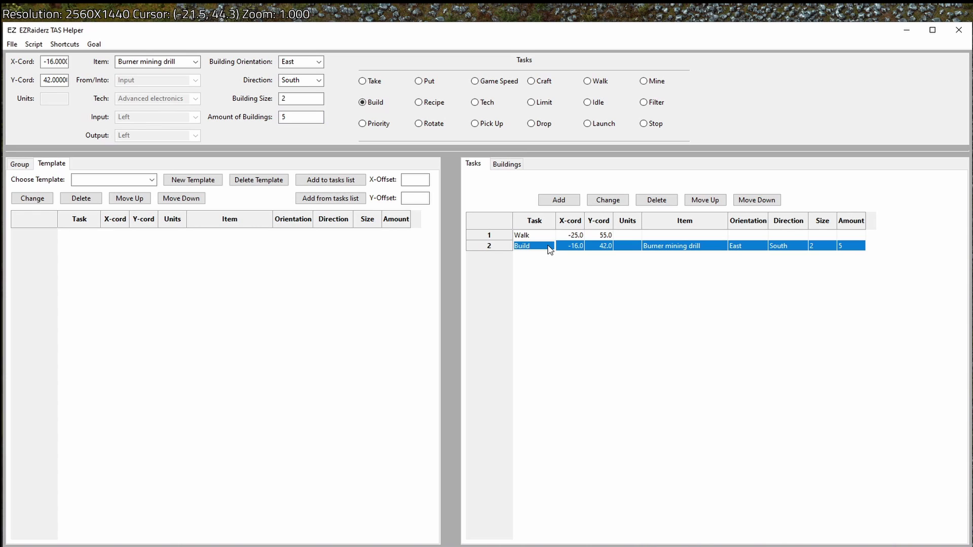
pyautogui.doubleClick(300, 100)
pyautogui.write('3')
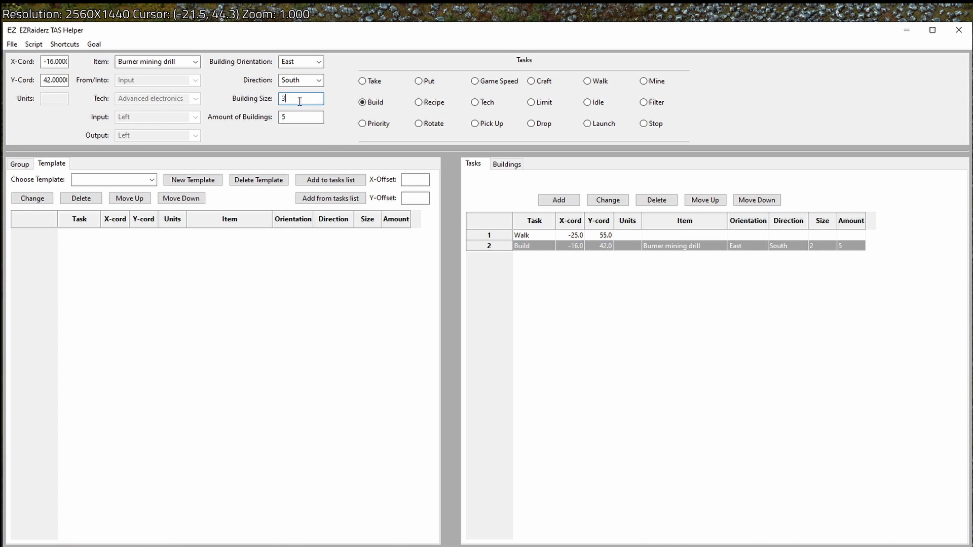
pyautogui.hotkey('alt', 'c')
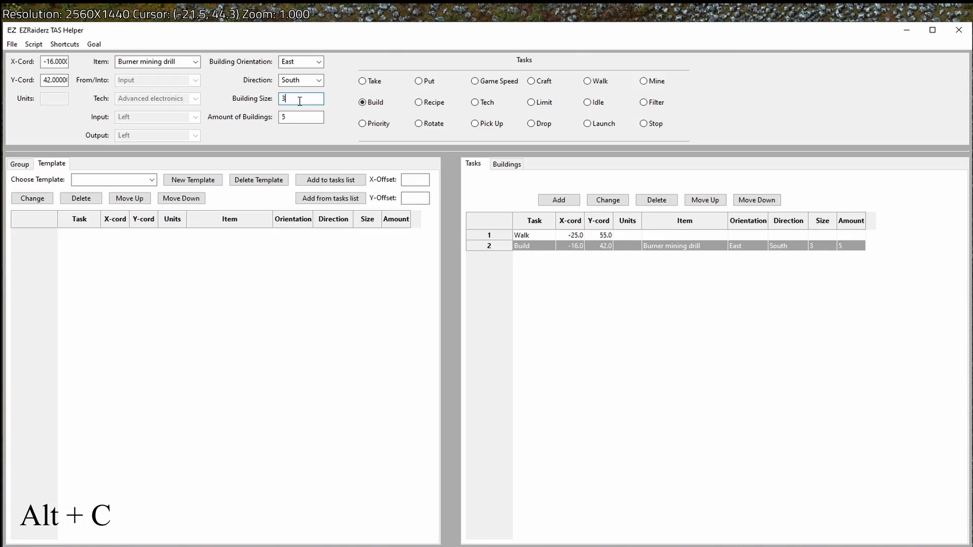
pyautogui.hotkey('alt', 'g')
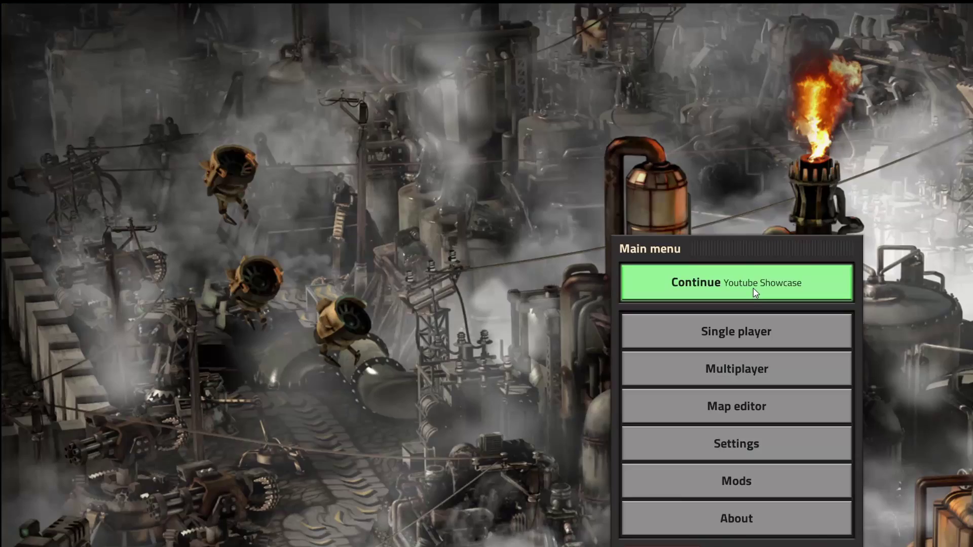
pyautogui.click(756, 292)
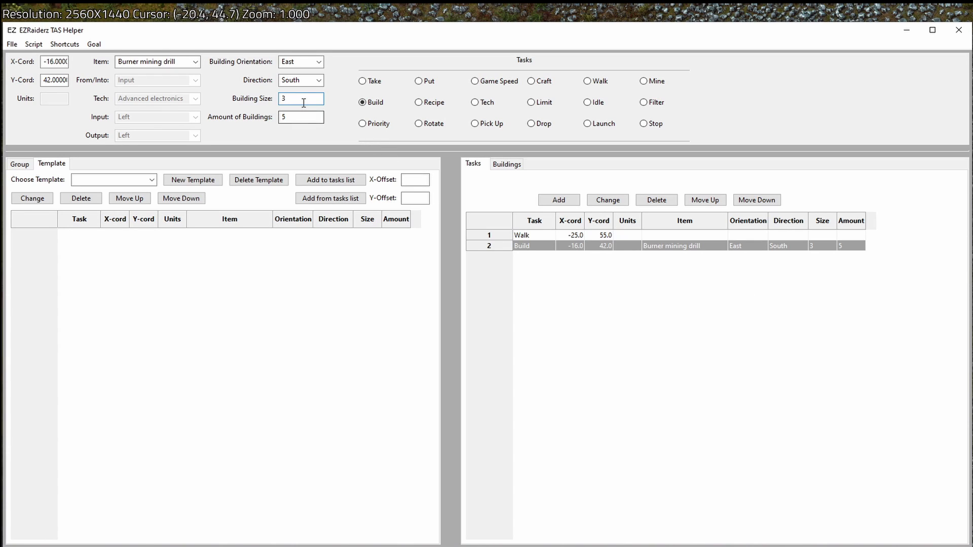
# Set the Burner mining drill Build task's building size back to 2 in the TAS Helper
pyautogui.doubleClick(283, 99)
pyautogui.write('2')
pyautogui.hotkey('alt', 'c')
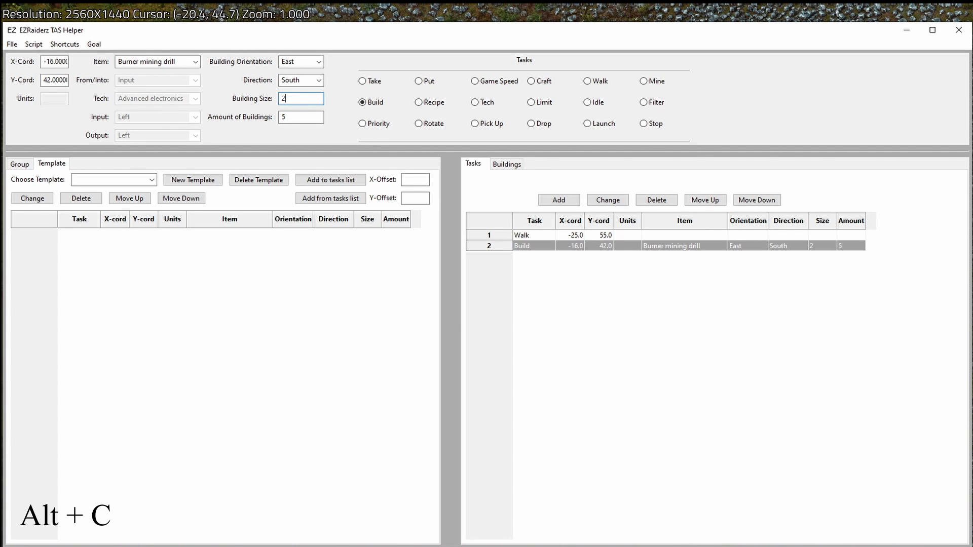
# Add a Build task for 5 Stone furnaces at X -14, Y 42, and place it below the Burner mining drill task
pyautogui.click(59, 65)
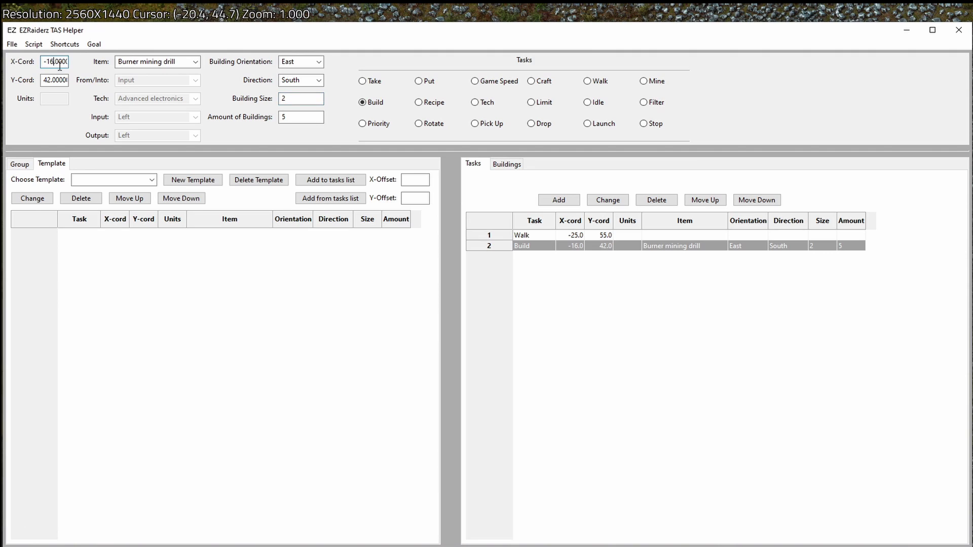
pyautogui.press('BackSpace')
pyautogui.write('4')
pyautogui.press('Tab')
pyautogui.press('Tab')
pyautogui.write('stone')
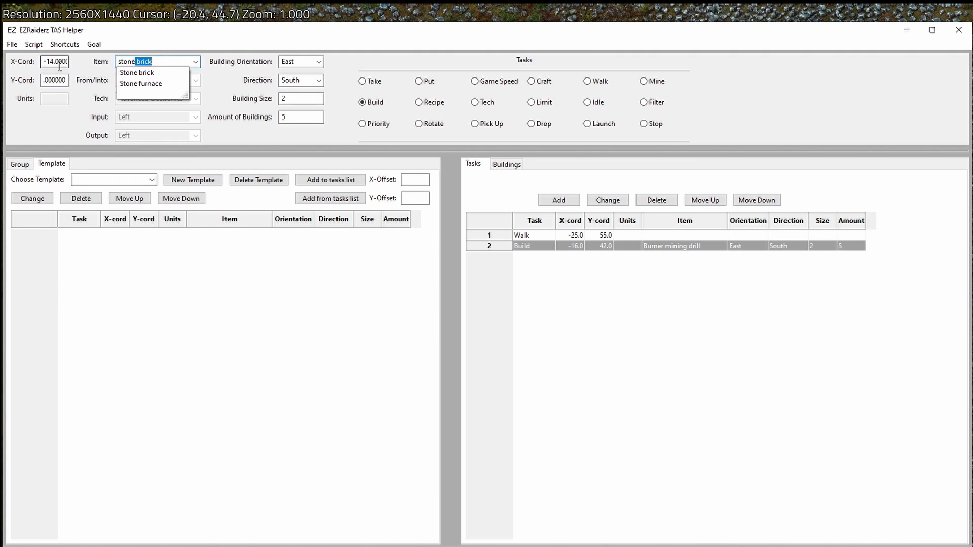
pyautogui.press('Down')
pyautogui.press('Down')
pyautogui.press('Tab')
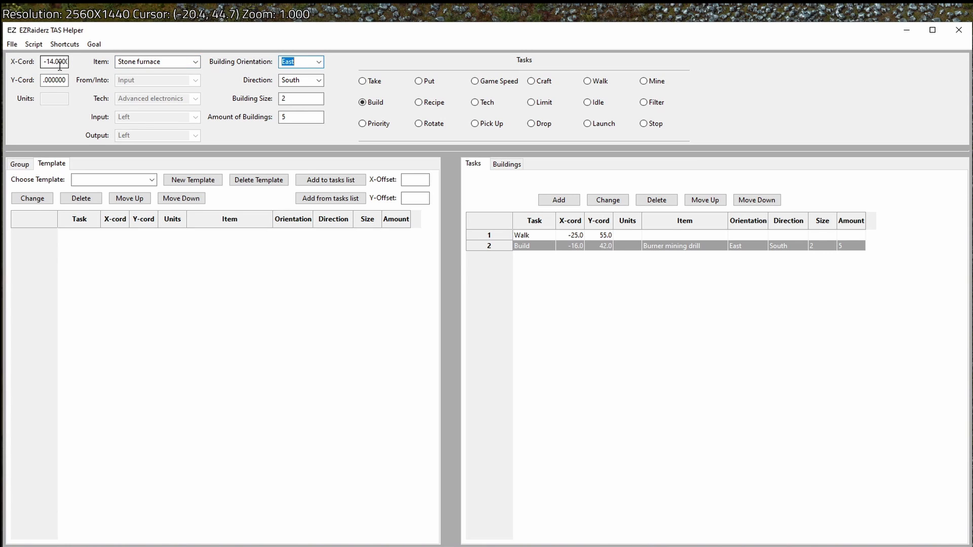
pyautogui.press('alt')
pyautogui.press('alt')
pyautogui.hotkey('alt', 'a')
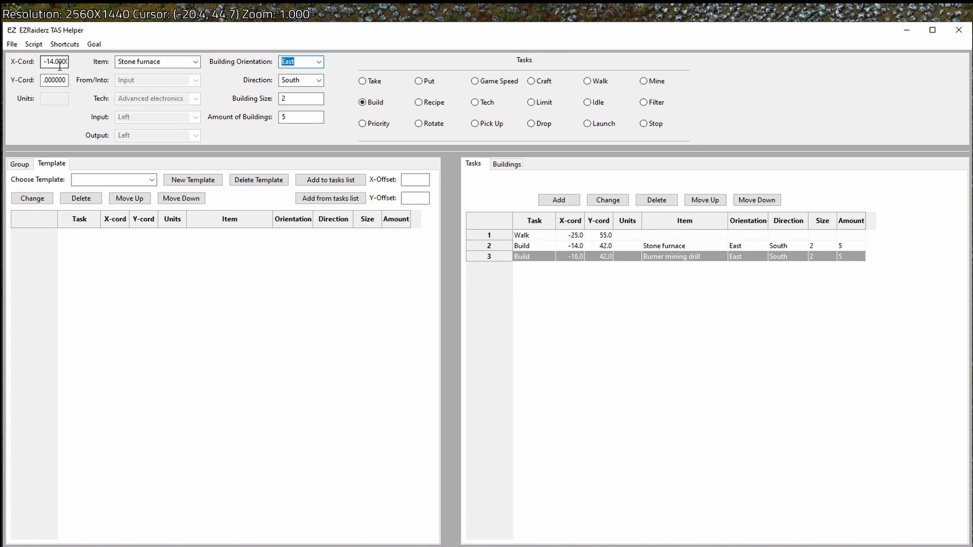
pyautogui.click(497, 247)
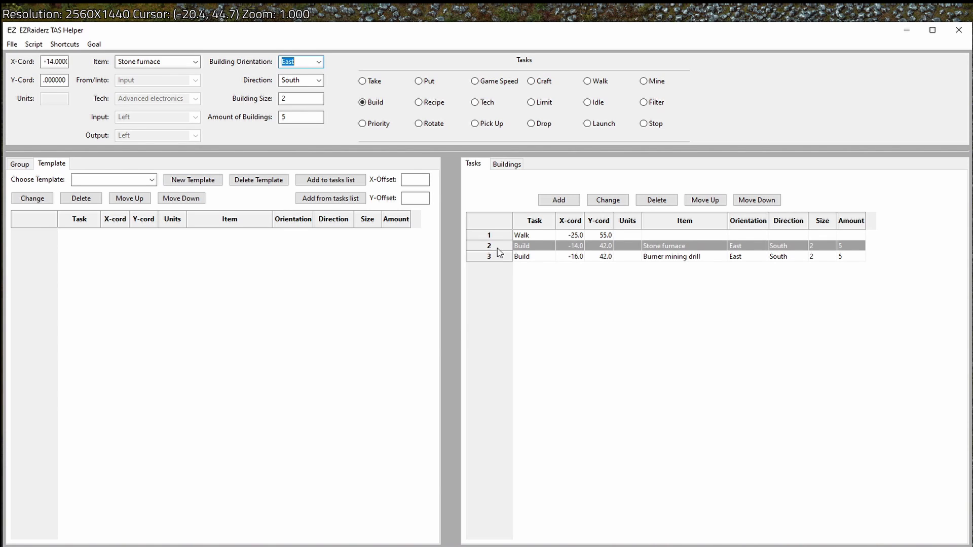
pyautogui.hotkey('alt', 's')
# Generate the script with the furnace task included, and run it by continuing the Youtube Showcase save in Factorio
pyautogui.hotkey('alt', 'g')
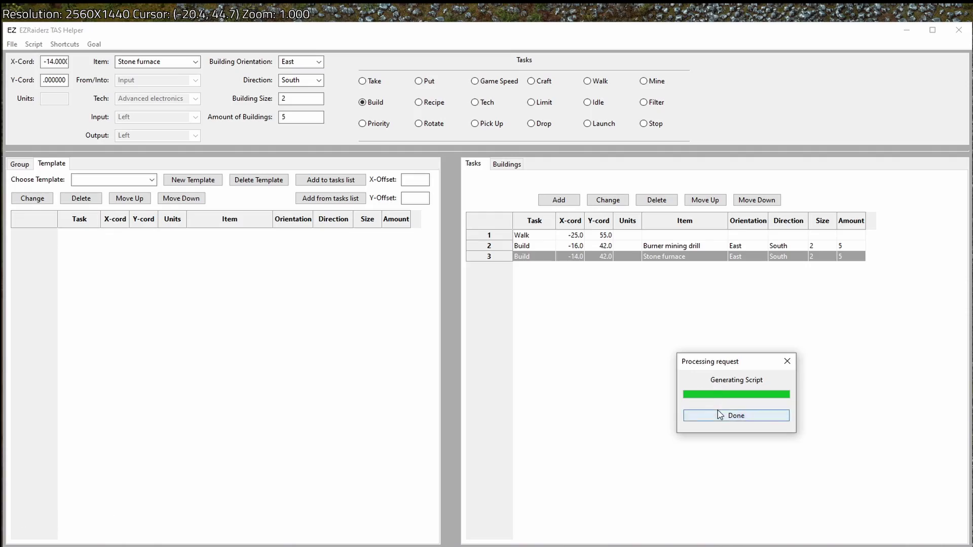
pyautogui.click(719, 412)
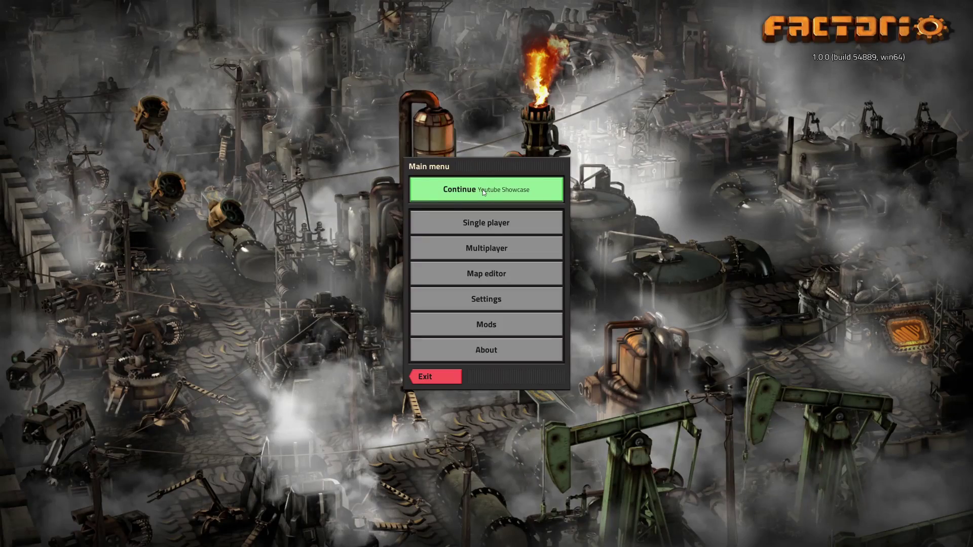
pyautogui.click(482, 190)
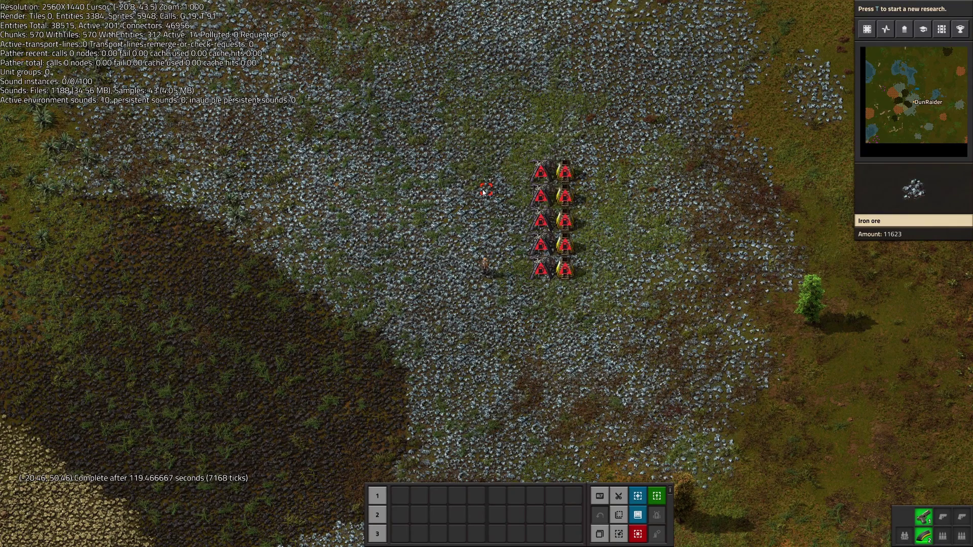
# In the TAS Helper, add a Put task inserting 1 Coal as Fuel into the 5 furnaces at X -14, Y 42
pyautogui.hotkey('alt', 'Tab')
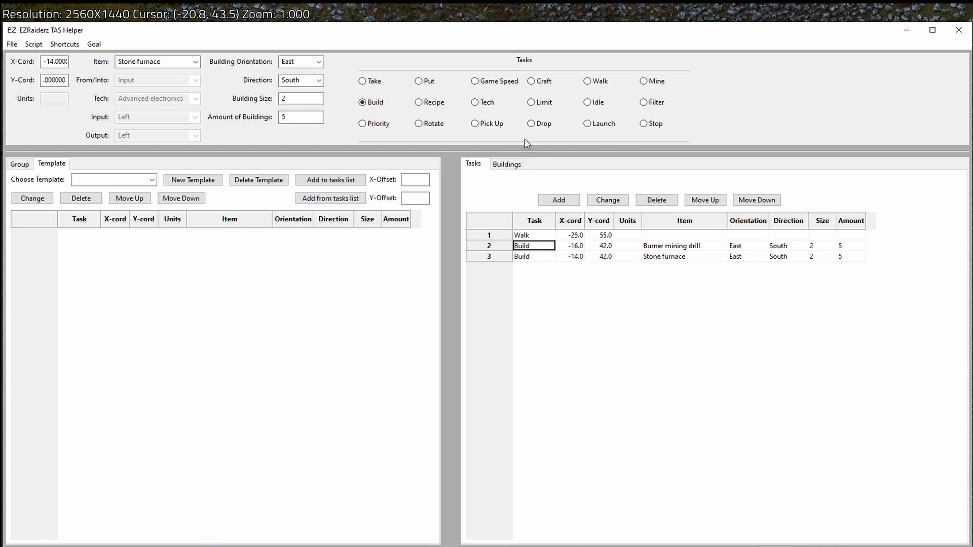
pyautogui.click(419, 81)
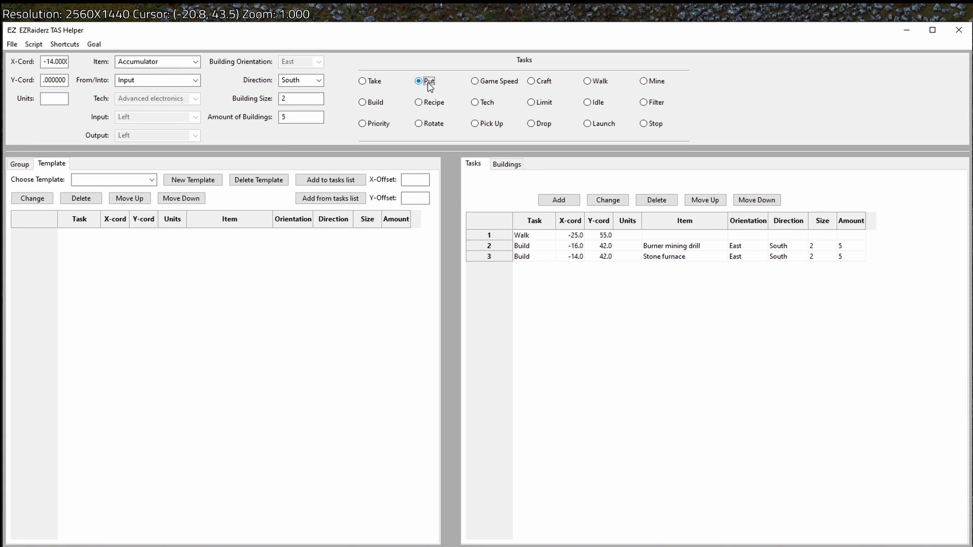
pyautogui.click(62, 99)
pyautogui.write('1')
pyautogui.press('Tab')
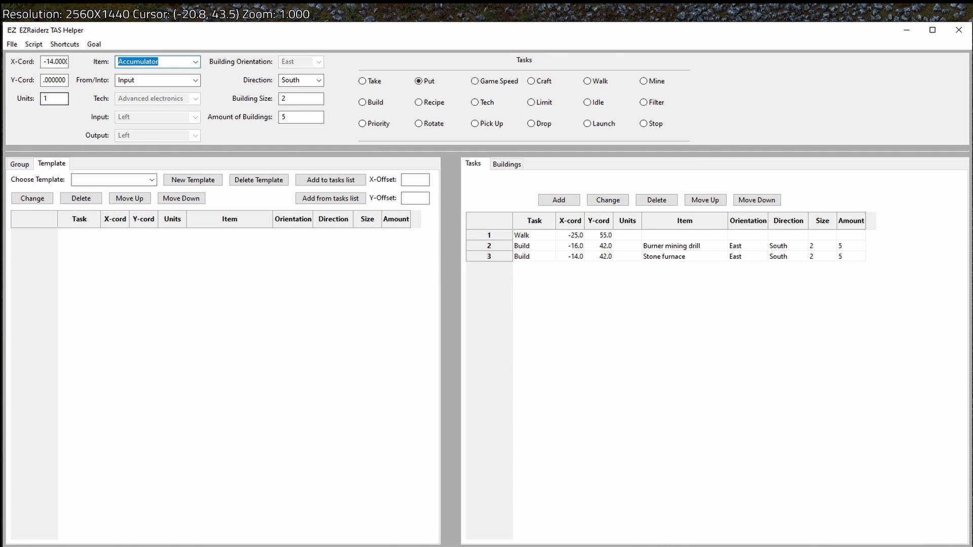
pyautogui.write('coal')
pyautogui.press('Tab')
pyautogui.write('fu')
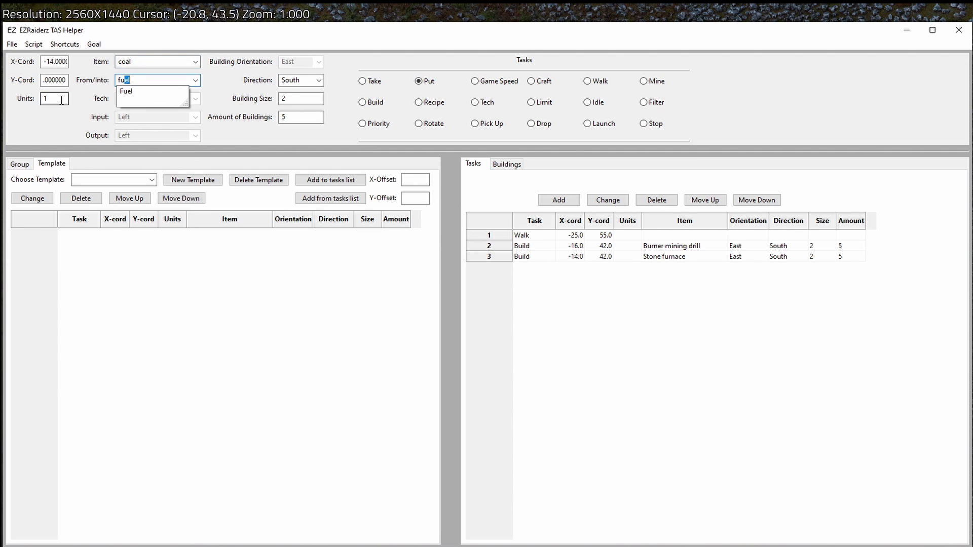
pyautogui.press('Tab')
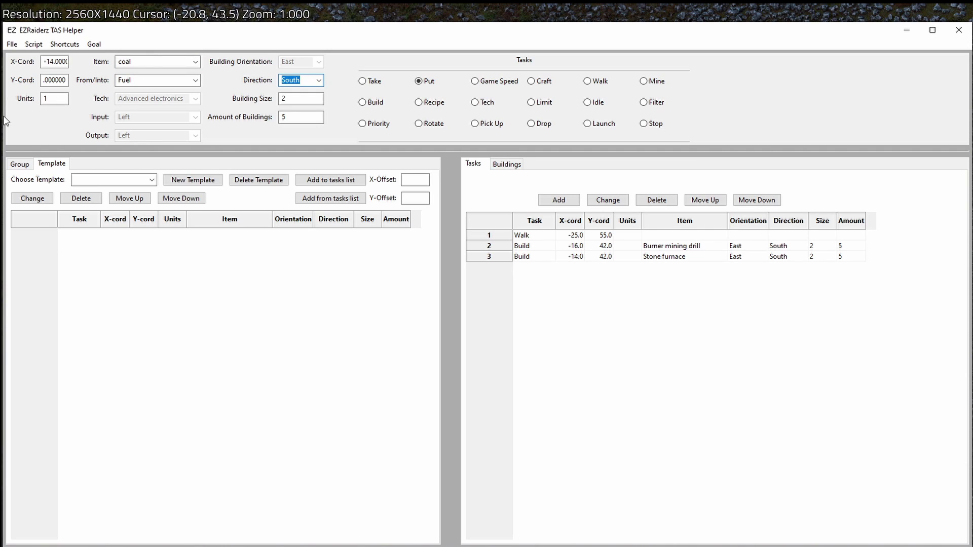
pyautogui.hotkey('alt', 'a')
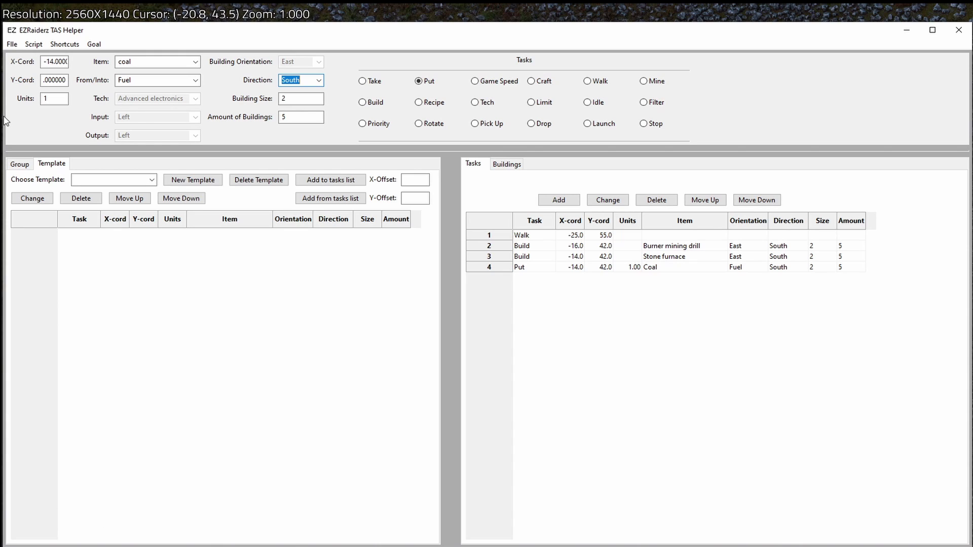
# Add a second Put task inserting 3 Coal as Fuel into the drills at X -16, Y 42
pyautogui.click(53, 63)
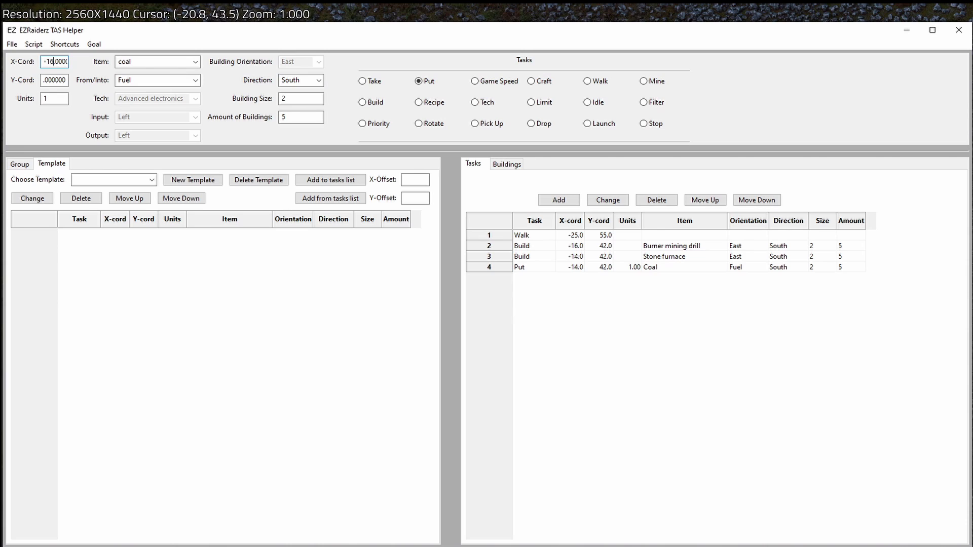
pyautogui.press('Tab')
pyautogui.press('Tab')
pyautogui.write('3')
pyautogui.hotkey('alt', 'a')
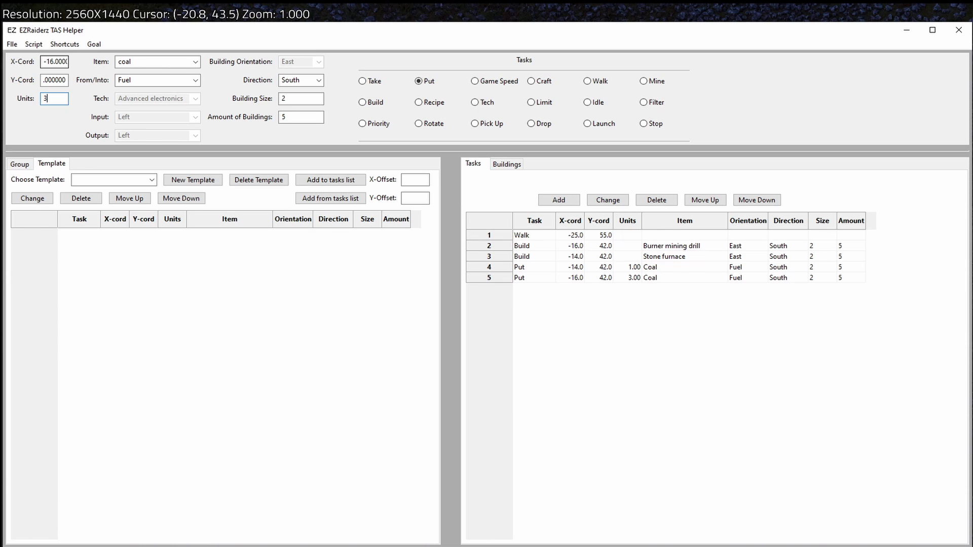
# Move the 3-unit Coal Put task up so it directly follows the Burner mining drill Build task
pyautogui.click(530, 276)
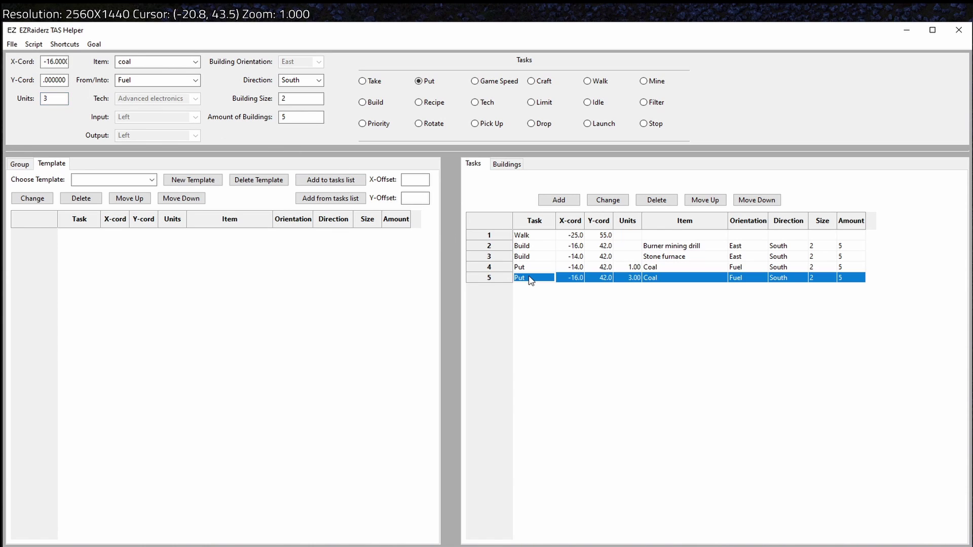
pyautogui.hotkey('alt', 'w')
pyautogui.hotkey('alt', 'w')
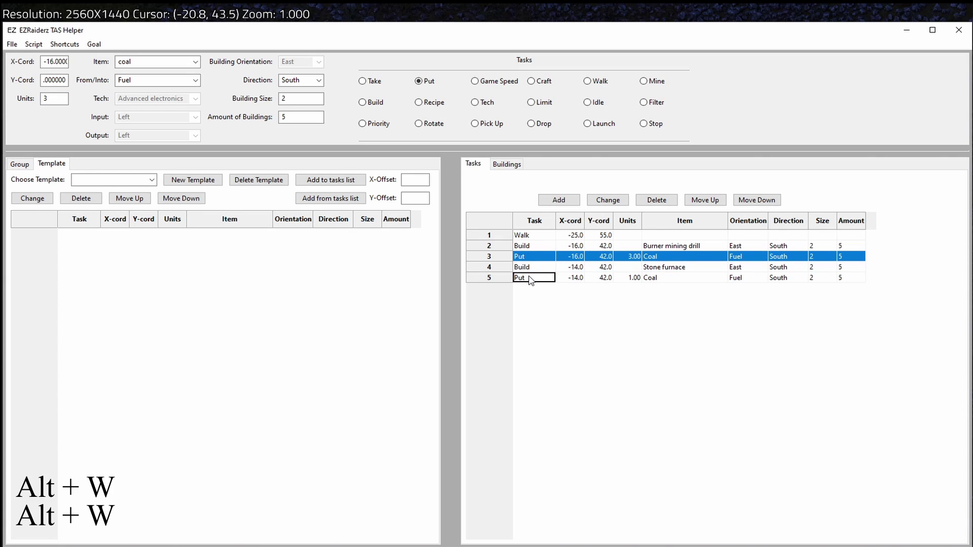
# Try to move the drills' Coal Put task above their Build task, and return it below the Build task
pyautogui.hotkey('alt', 'w')
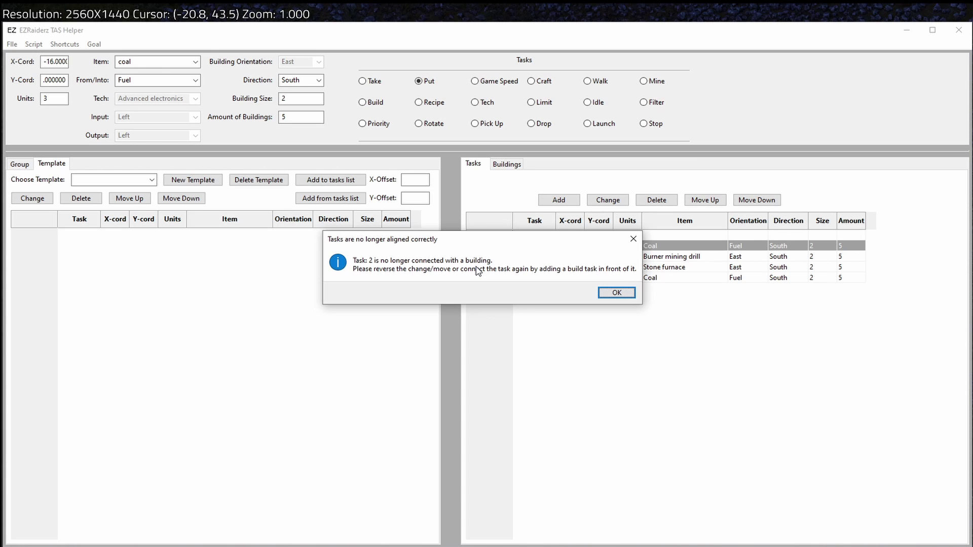
pyautogui.moveTo(552, 243); pyautogui.dragTo(628, 278)
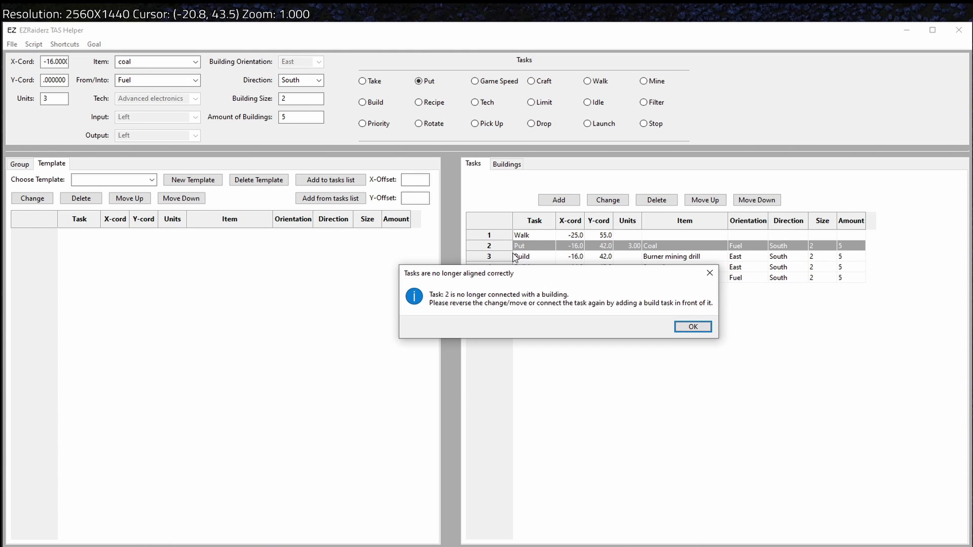
pyautogui.click(685, 326)
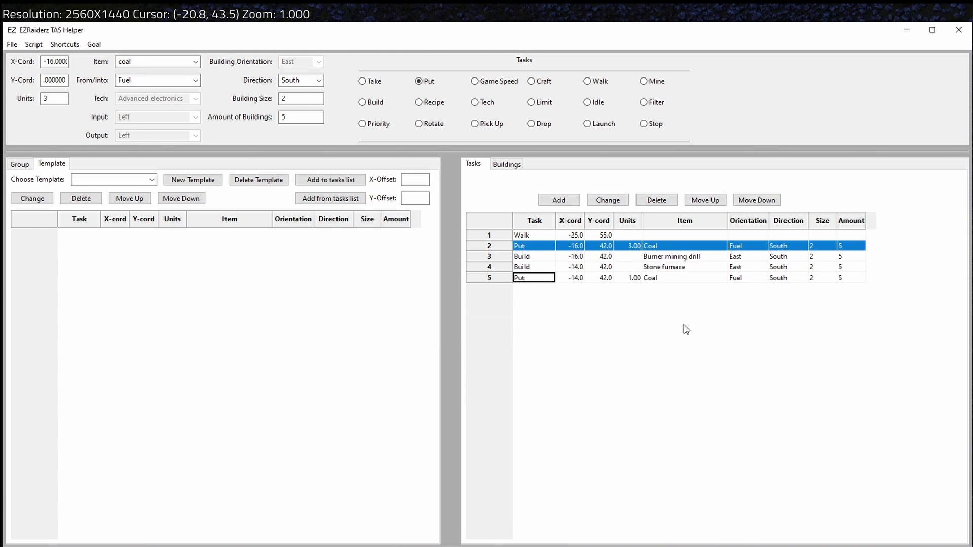
pyautogui.hotkey('alt', 's')
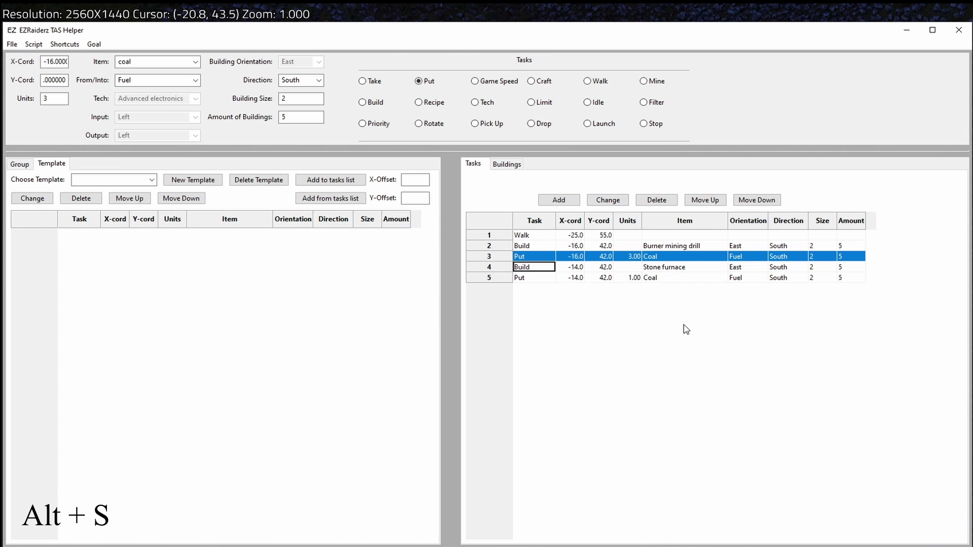
# Generate the script with the fuel tasks, and run it by continuing the Youtube Showcase save in Factorio
pyautogui.hotkey('alt', 'g')
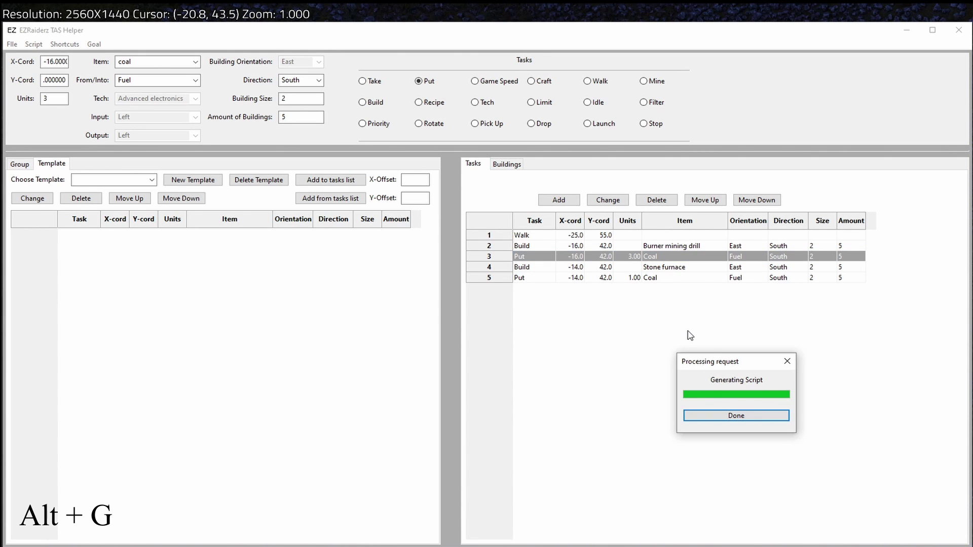
pyautogui.click(746, 415)
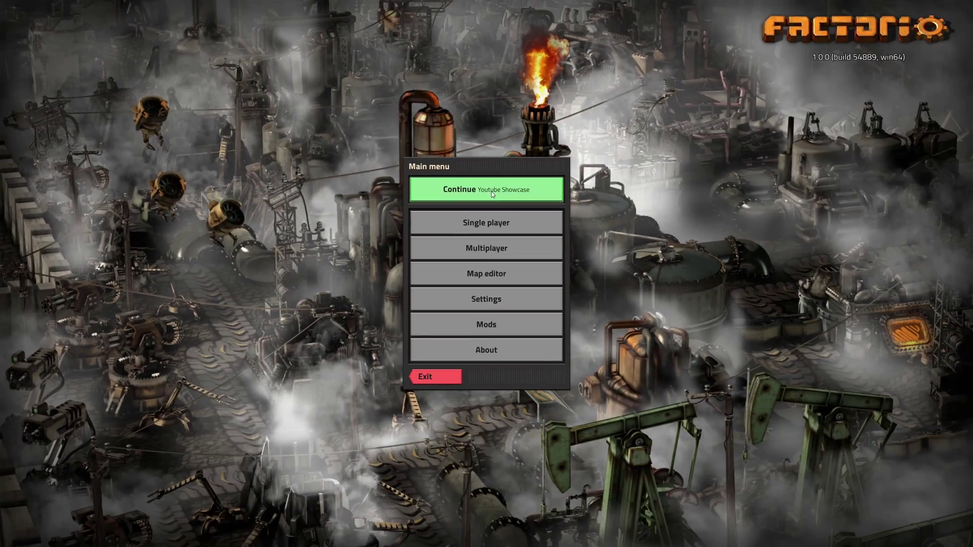
pyautogui.click(673, 268)
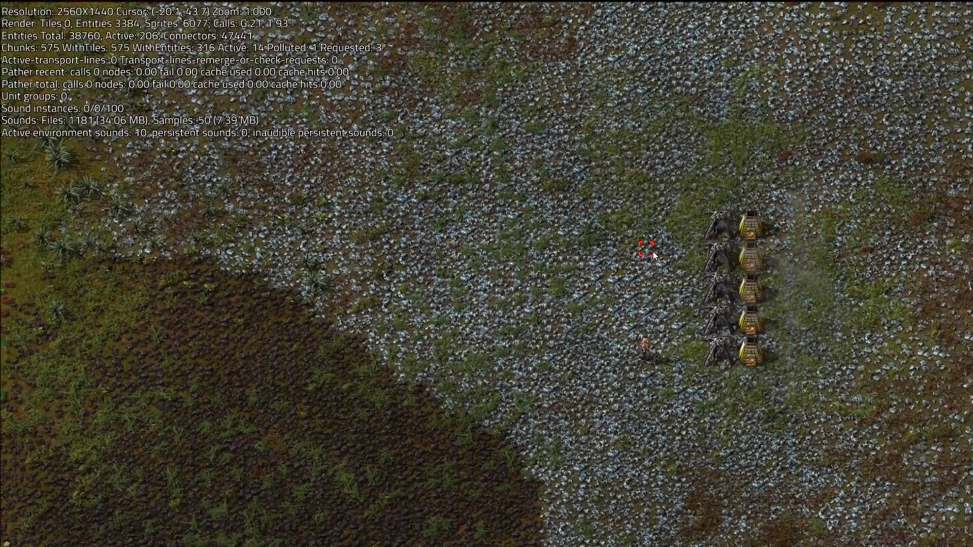
# In the TAS Helper, insert a Game Speed task of 0.1 units before the Walk task
pyautogui.hotkey('alt', 'Tab')
pyautogui.click(496, 237)
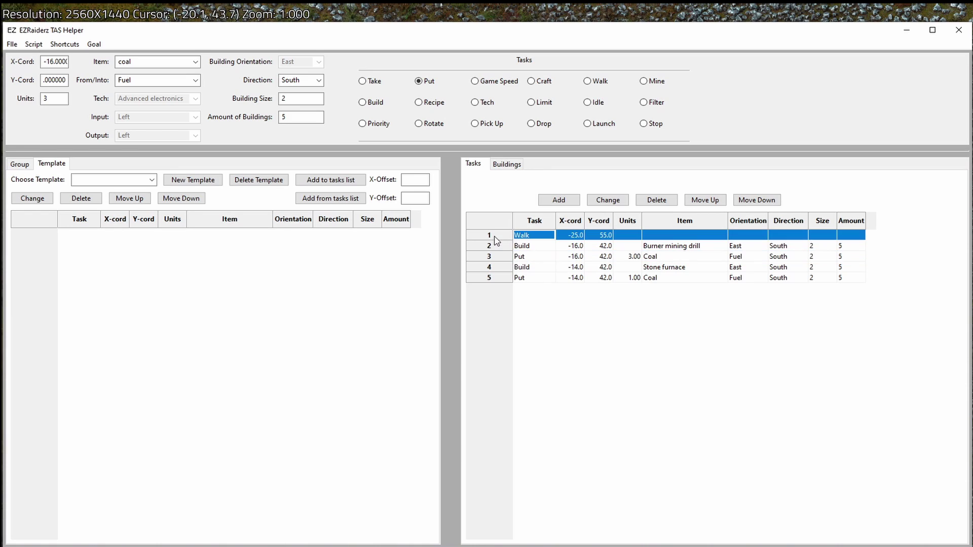
pyautogui.click(475, 82)
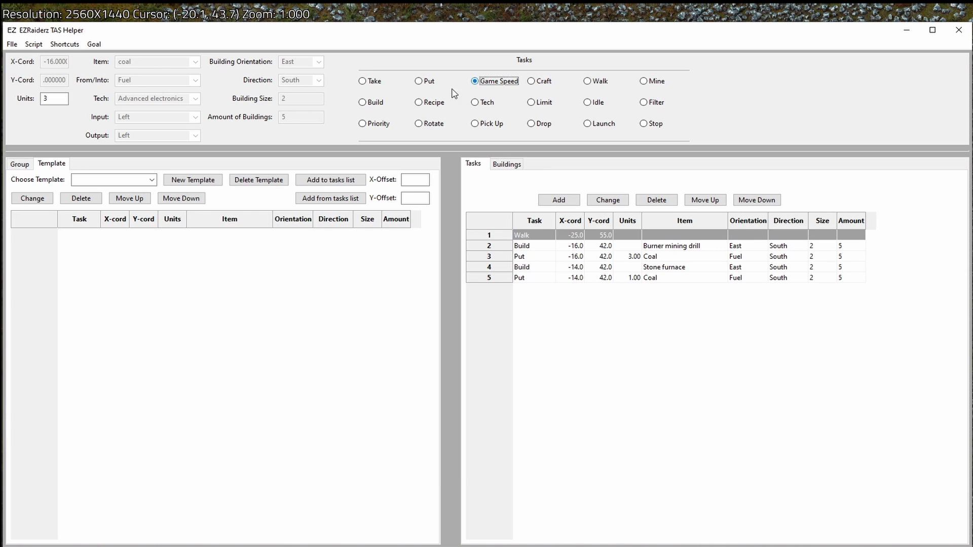
pyautogui.click(57, 98)
pyautogui.press('BackSpace')
pyautogui.write('0.1')
pyautogui.hotkey('alt', 'a')
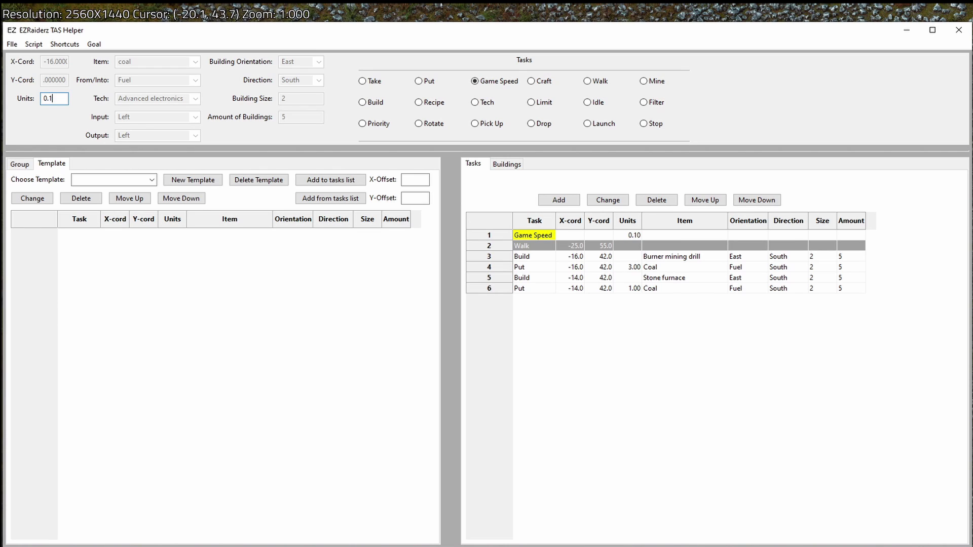
# Generate the script with the Game Speed task, and run it by continuing the Youtube Showcase save in Factorio
pyautogui.hotkey('alt', 'g')
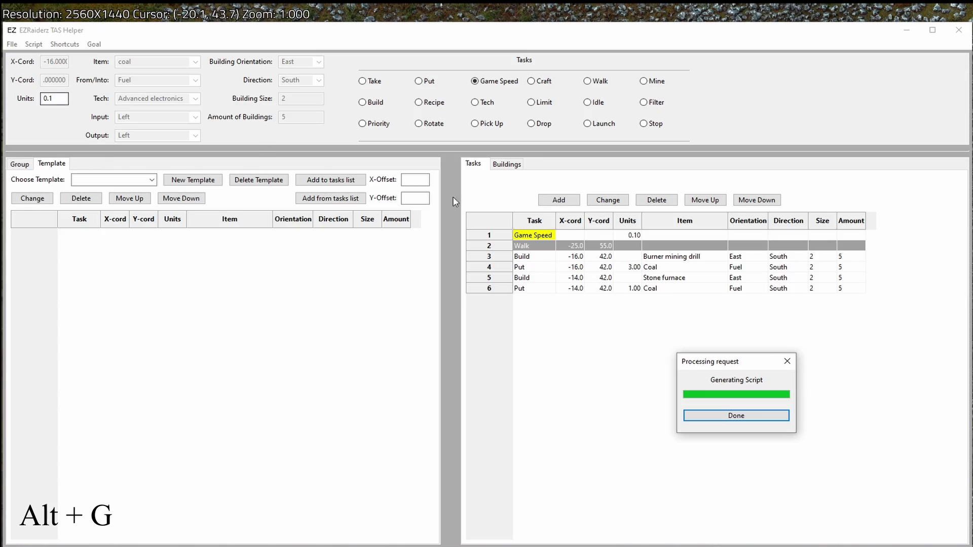
pyautogui.click(734, 416)
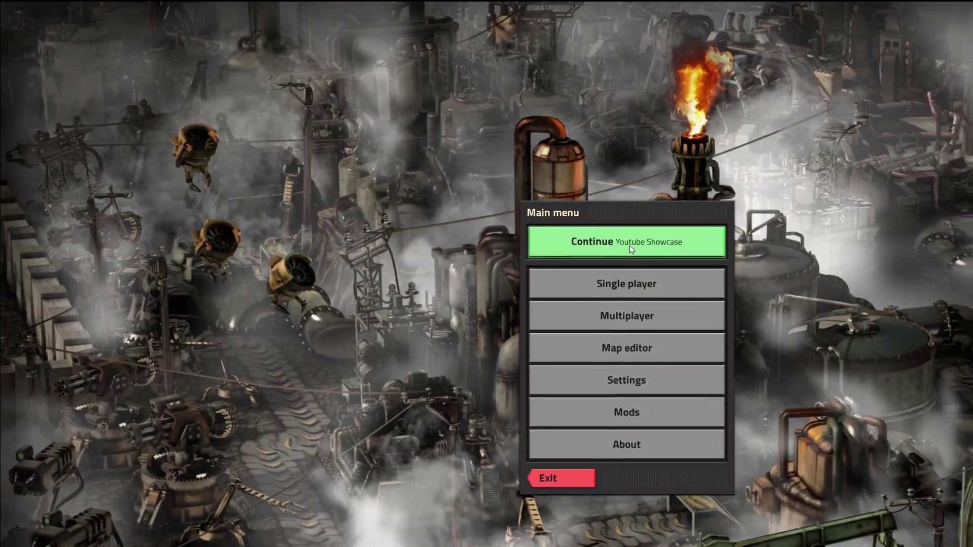
pyautogui.click(740, 283)
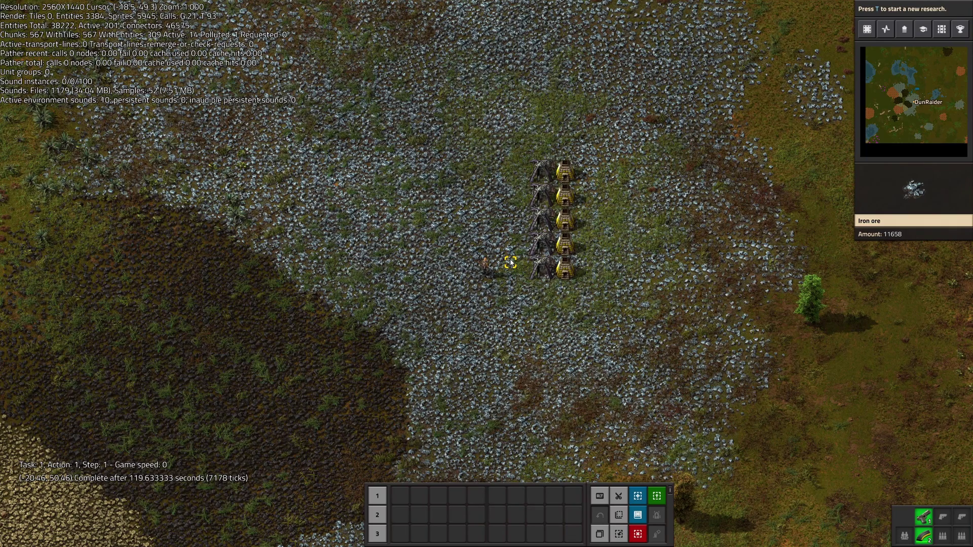
# Switch back to the TAS Helper and set the Game Speed task's units to 1
pyautogui.hotkey('alt', 'Tab')
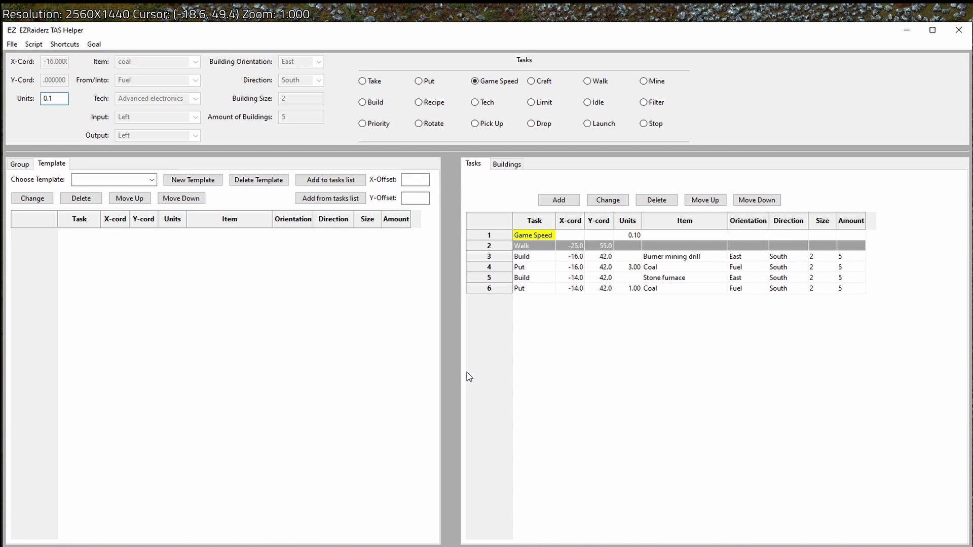
pyautogui.click(505, 236)
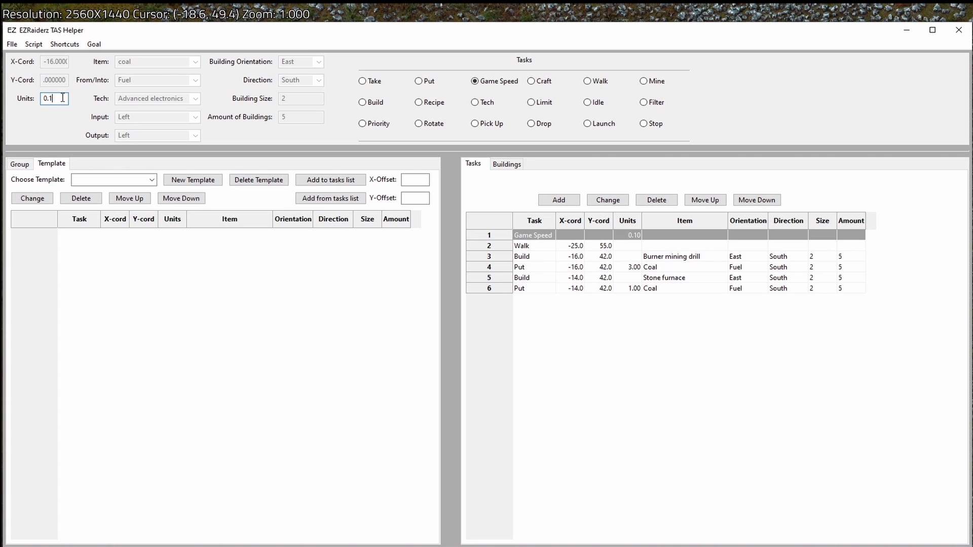
pyautogui.click(48, 99)
pyautogui.press('BackSpace')
pyautogui.press('BackSpace')
pyautogui.hotkey('alt', 'c')
pyautogui.click(520, 325)
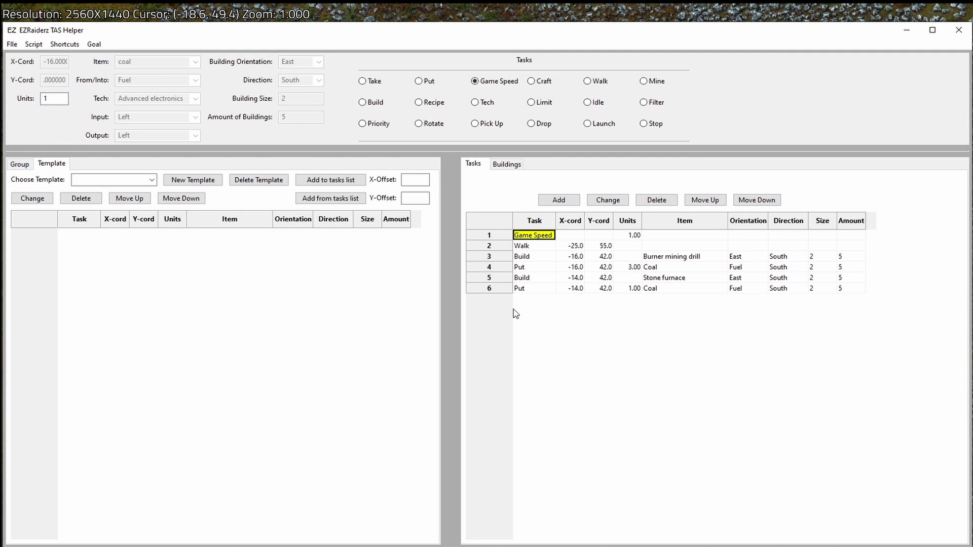
# Add a Mine task at X -18.5, Y 49.5 with 125 units to the end of the tasks list
pyautogui.click(650, 84)
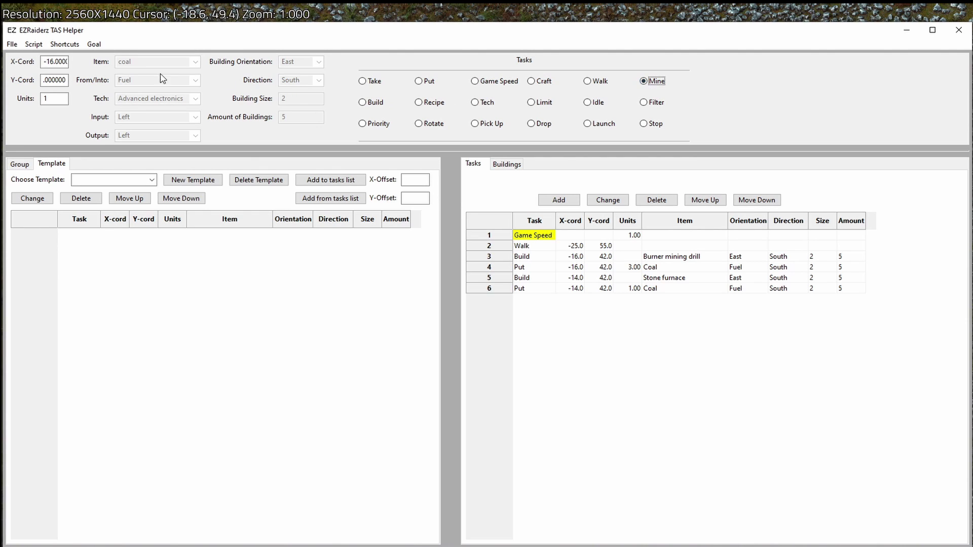
pyautogui.click(52, 62)
pyautogui.press('Delete')
pyautogui.write('8')
pyautogui.press('Delete')
pyautogui.write('5')
pyautogui.press('Tab')
pyautogui.write('49.5')
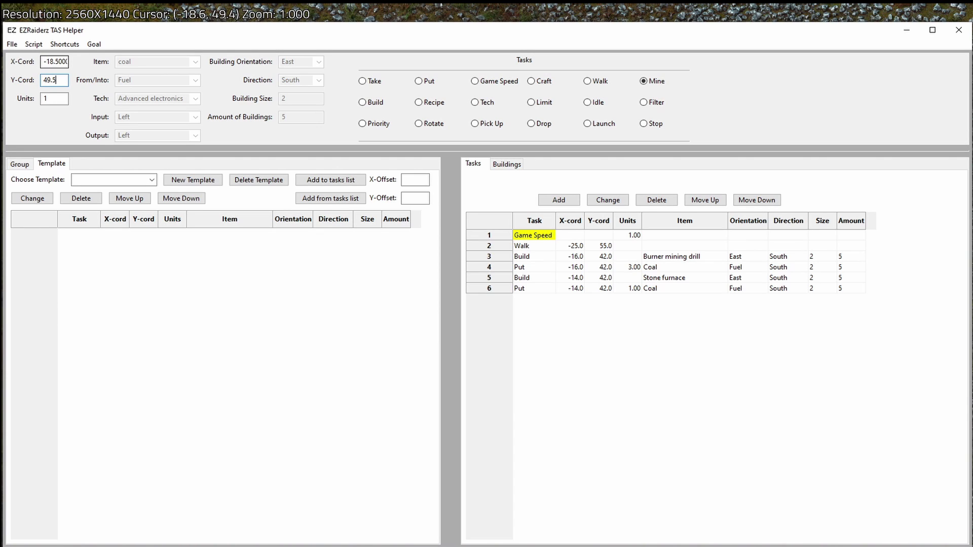
pyautogui.press('Tab')
pyautogui.write('125')
pyautogui.hotkey('alt', 'a')
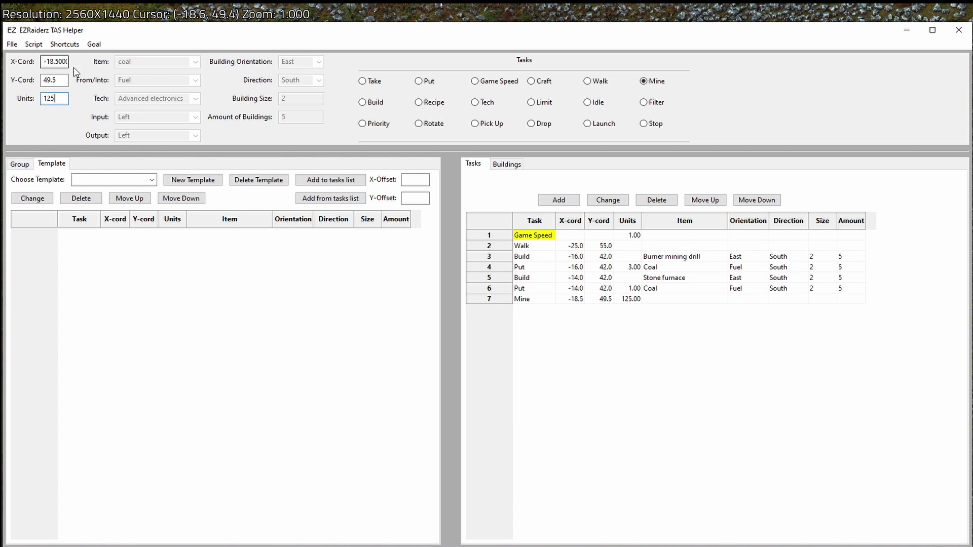
# Prepare a Put task from the stone furnaces' Coal task, setting the item to Iron ore and the amount of buildings to 1
pyautogui.click(419, 81)
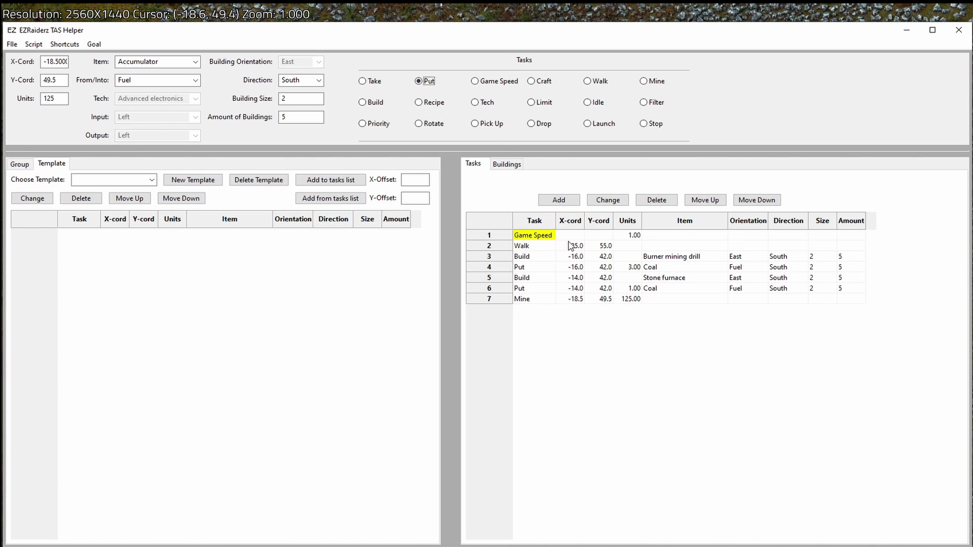
pyautogui.click(541, 290)
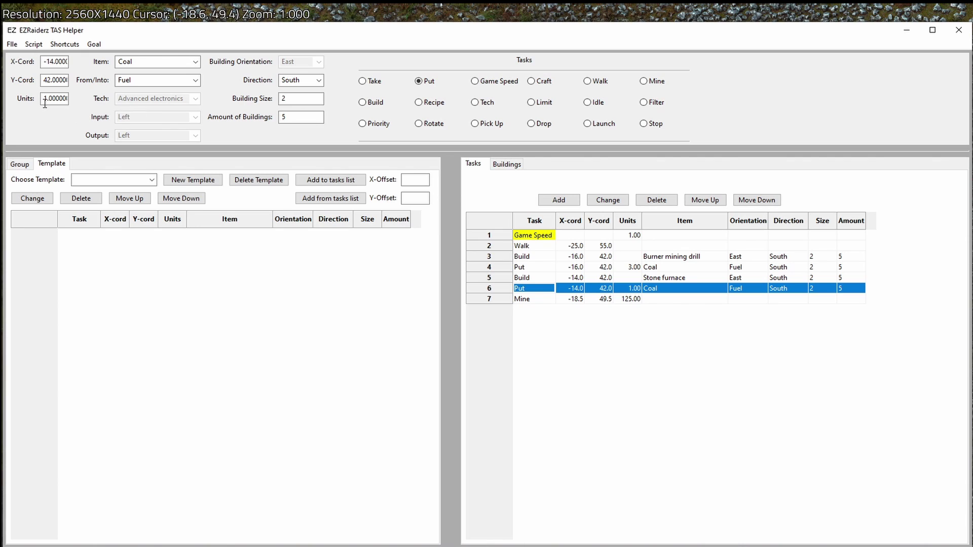
pyautogui.click(132, 62)
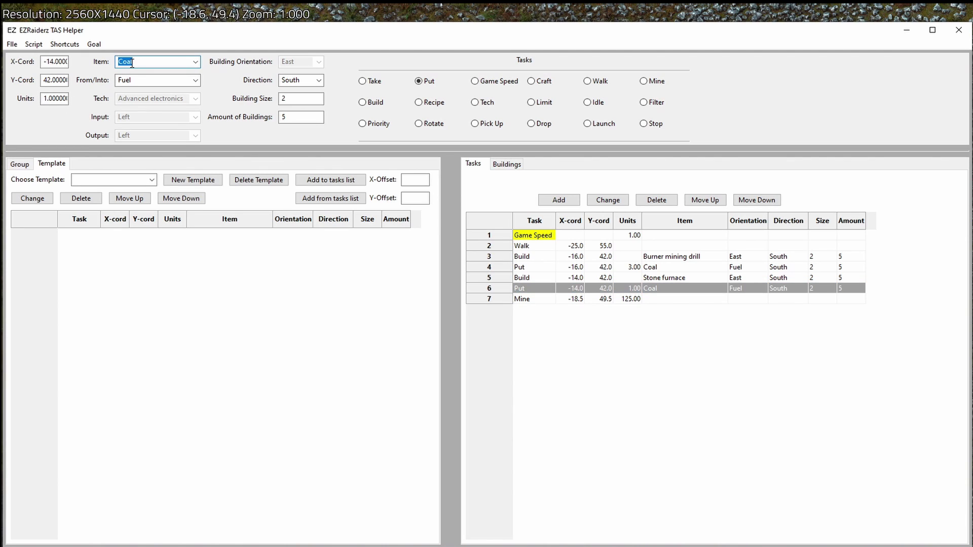
pyautogui.write('iron chest')
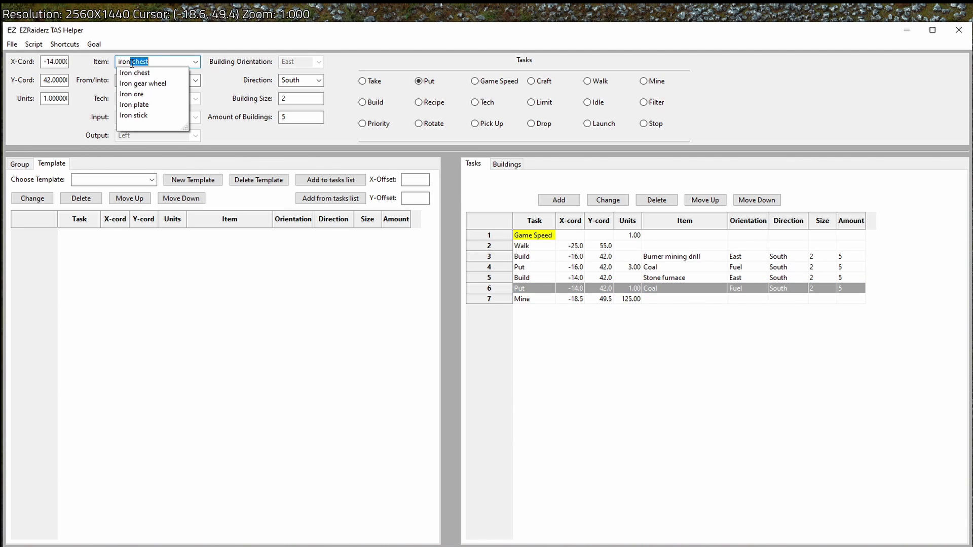
pyautogui.press('Down')
pyautogui.press('Down')
pyautogui.press('Down')
pyautogui.press('Tab')
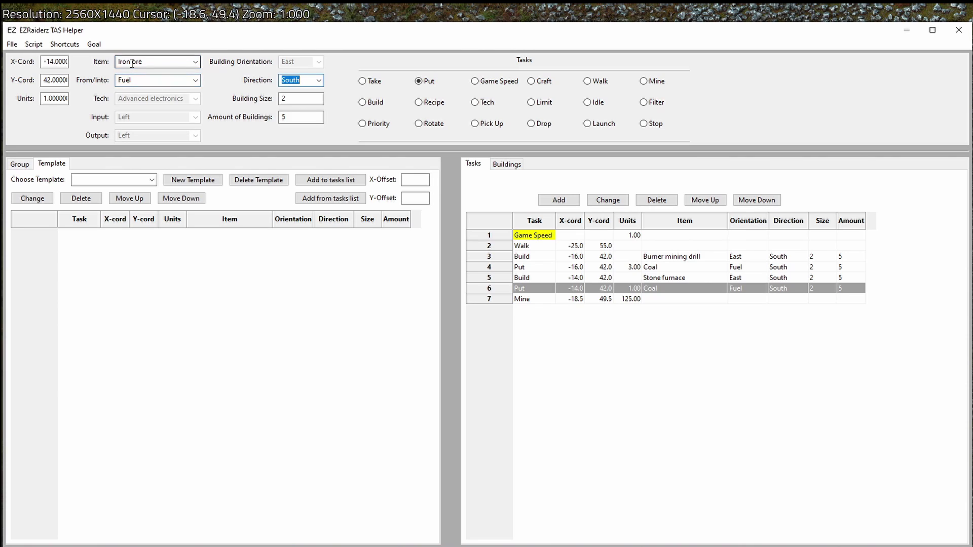
pyautogui.press('Tab')
pyautogui.press('Tab')
pyautogui.write('1')
pyautogui.click(547, 336)
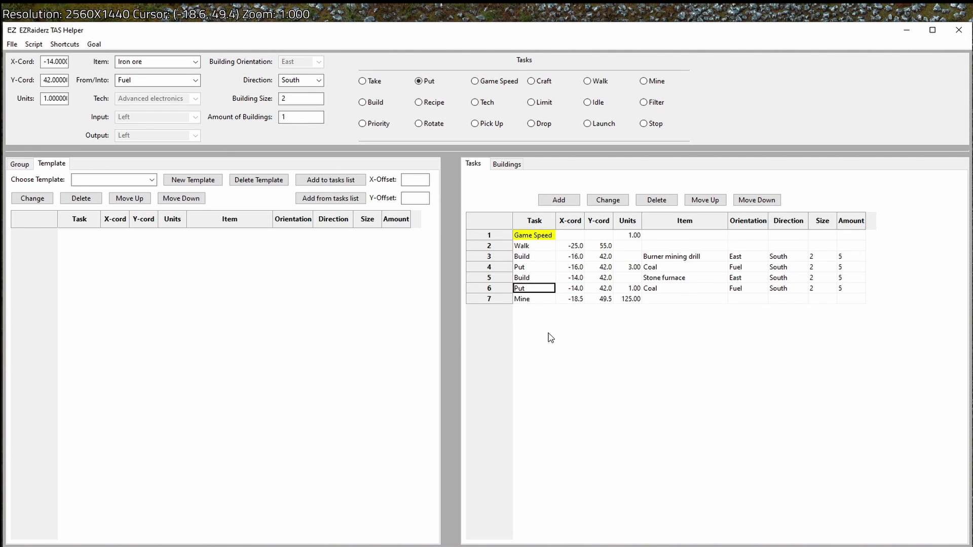
# Try adding the Iron ore Put task as Fuel, and add it with Input as the destination instead
pyautogui.hotkey('alt', 'a')
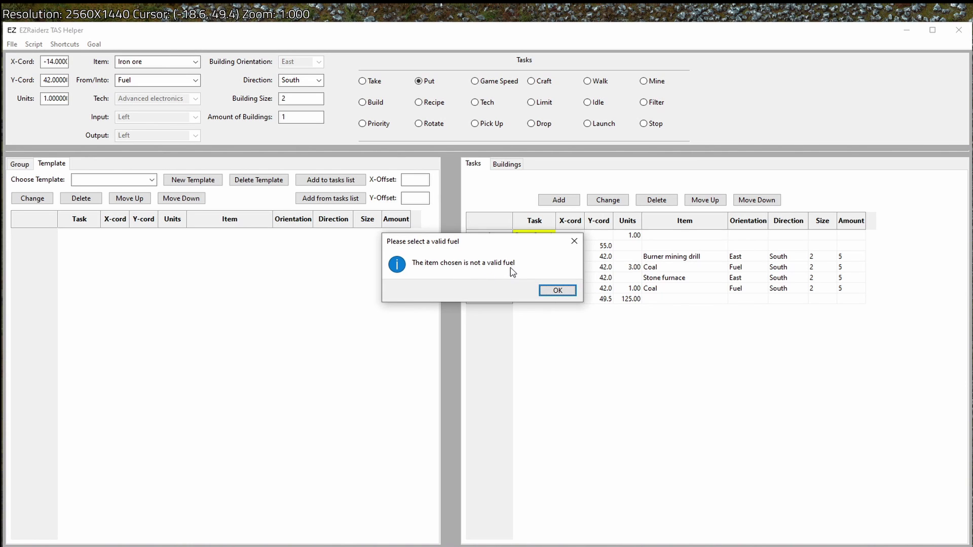
pyautogui.click(557, 291)
pyautogui.click(195, 80)
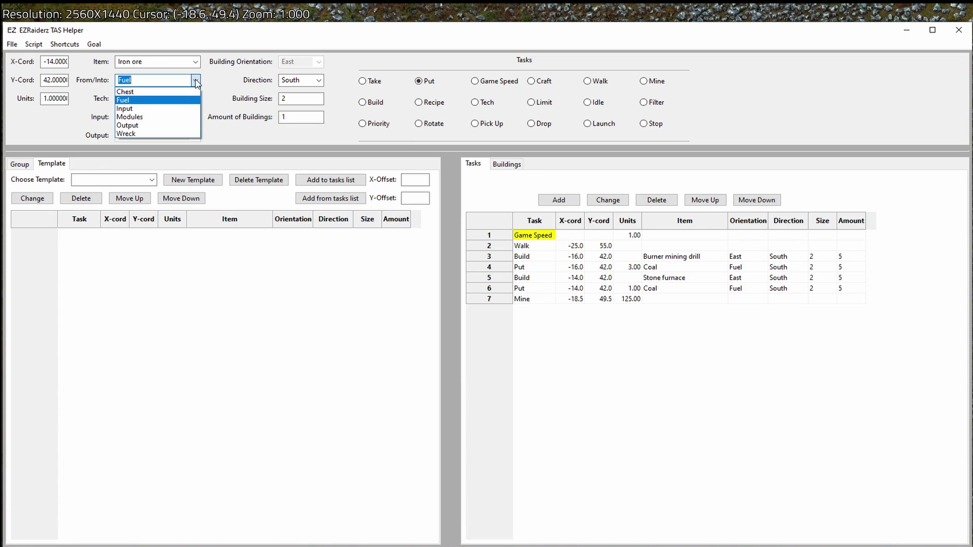
pyautogui.click(170, 109)
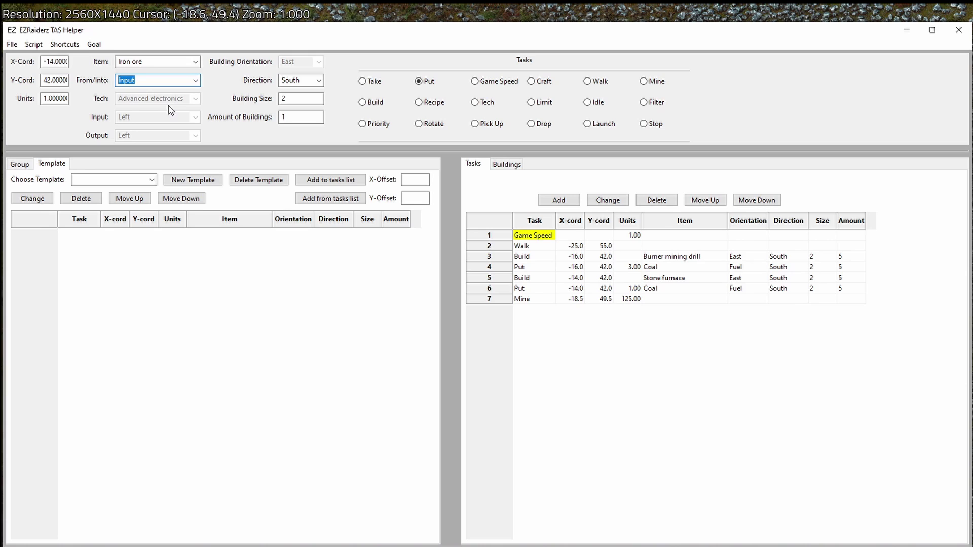
pyautogui.hotkey('alt', 'a')
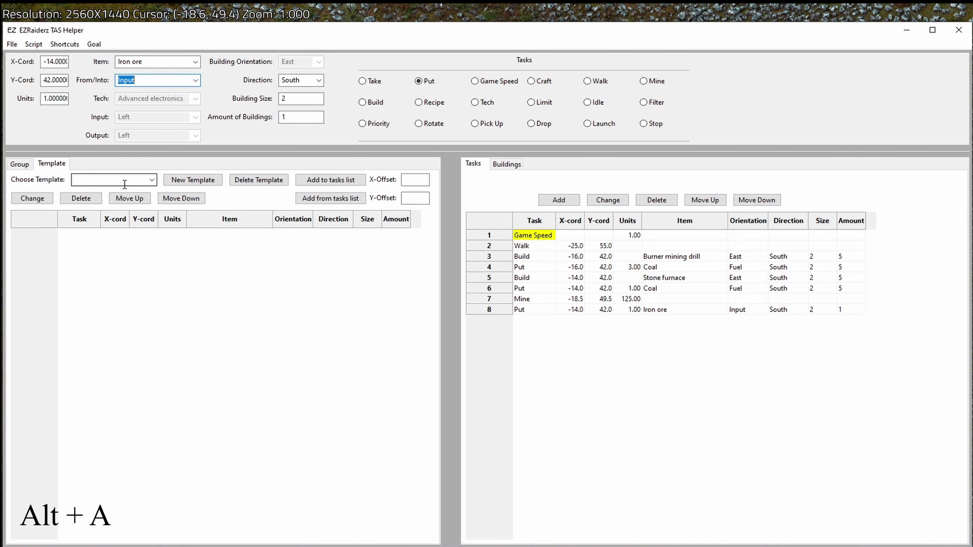
# Enter the group name "Mine and Put" and fill the group with the Mine and Iron ore Put tasks from the tasks list
pyautogui.click(30, 165)
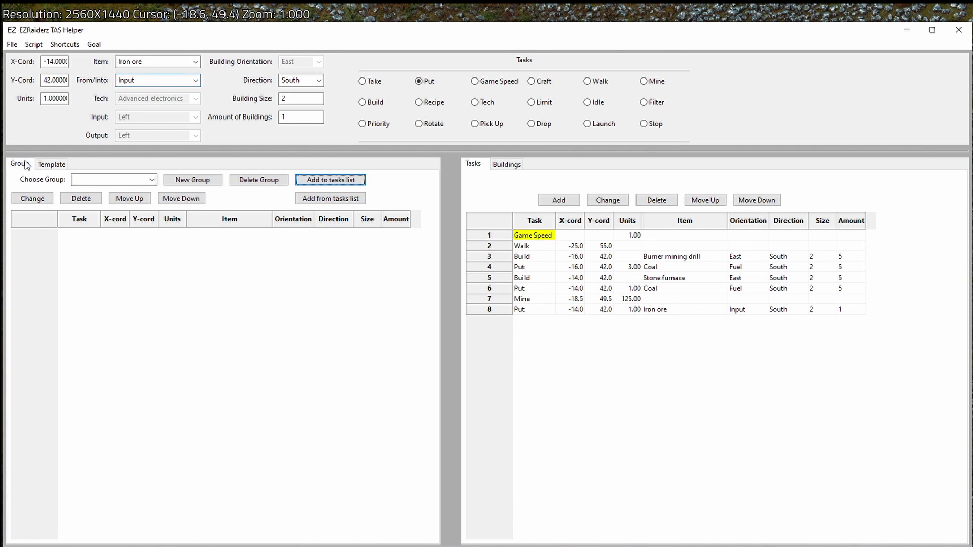
pyautogui.click(83, 178)
pyautogui.write('M')
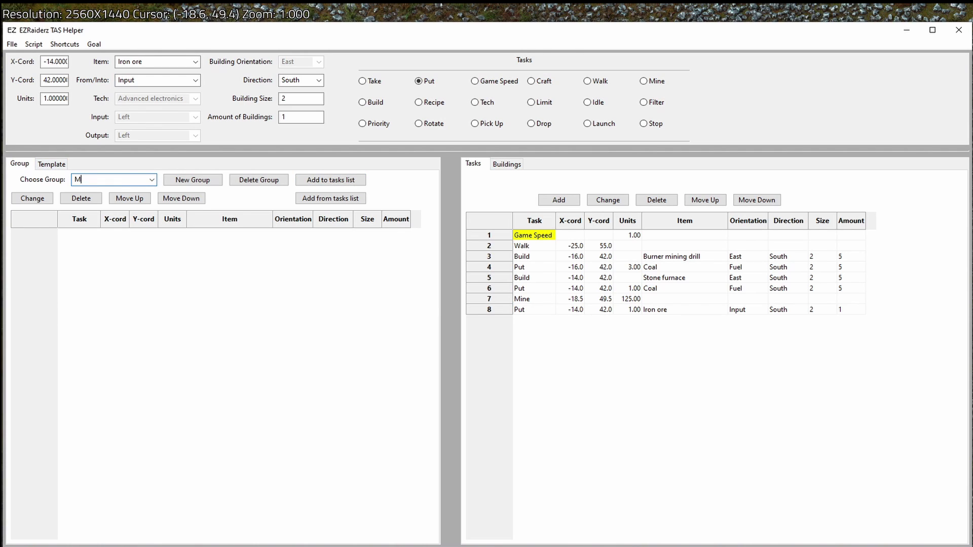
pyautogui.write('ine and Put')
pyautogui.click(502, 300)
pyautogui.moveTo(503, 303); pyautogui.dragTo(504, 311)
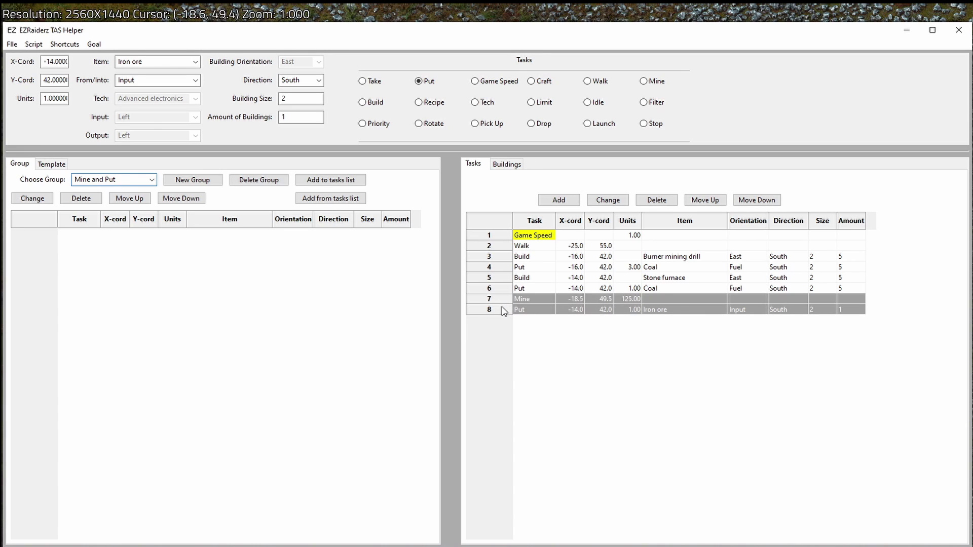
pyautogui.click(324, 202)
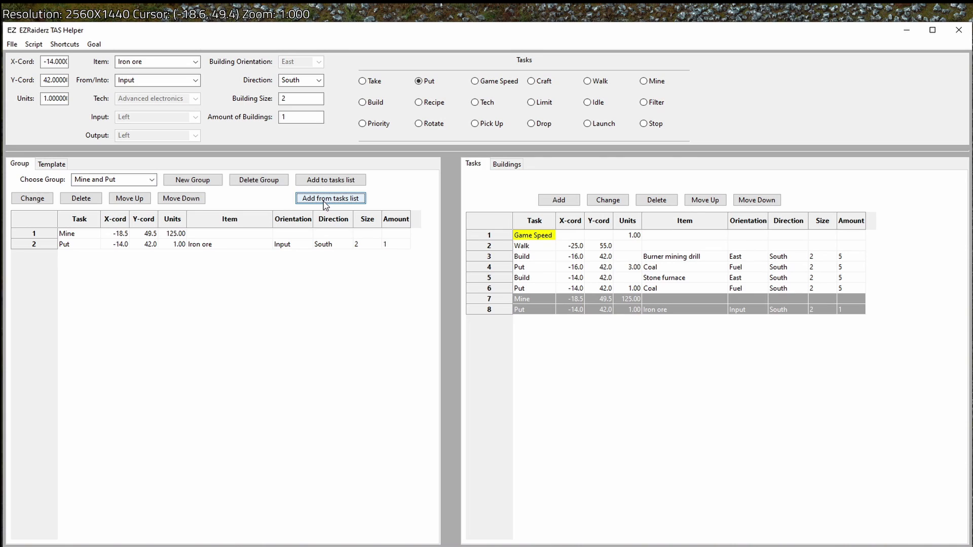
# Try to change the Iron ore Put task's Y-coordinate to 40
pyautogui.click(529, 311)
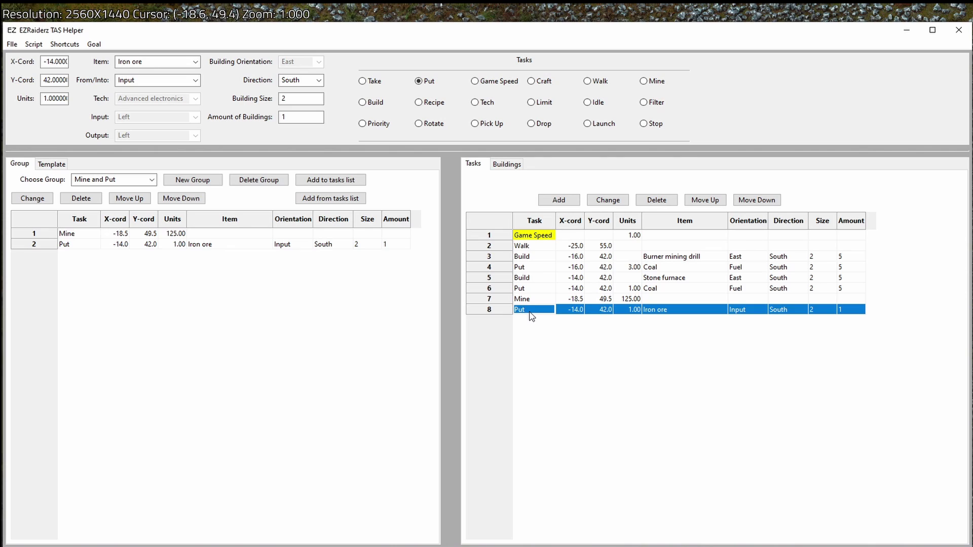
pyautogui.click(49, 81)
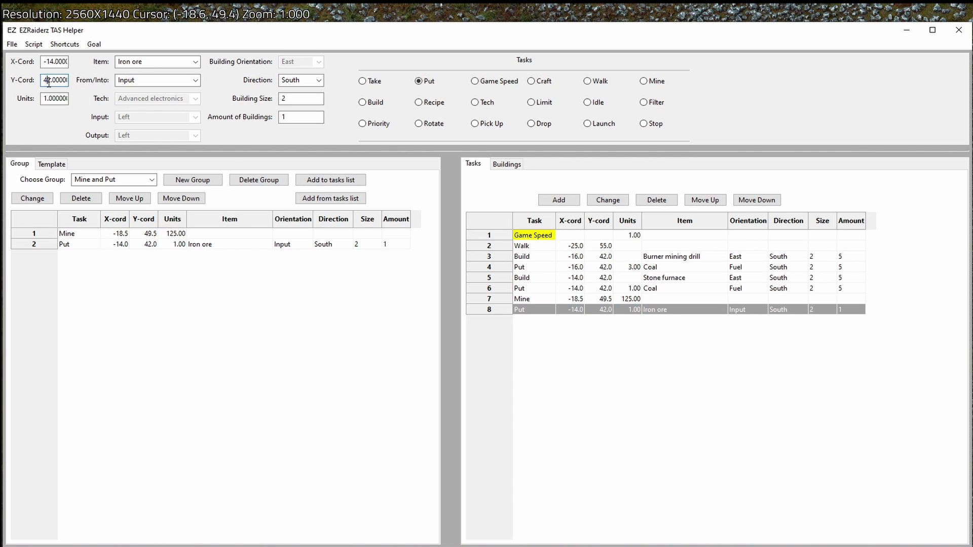
pyautogui.press('BackSpace')
pyautogui.write('0')
pyautogui.hotkey('alt', 'c')
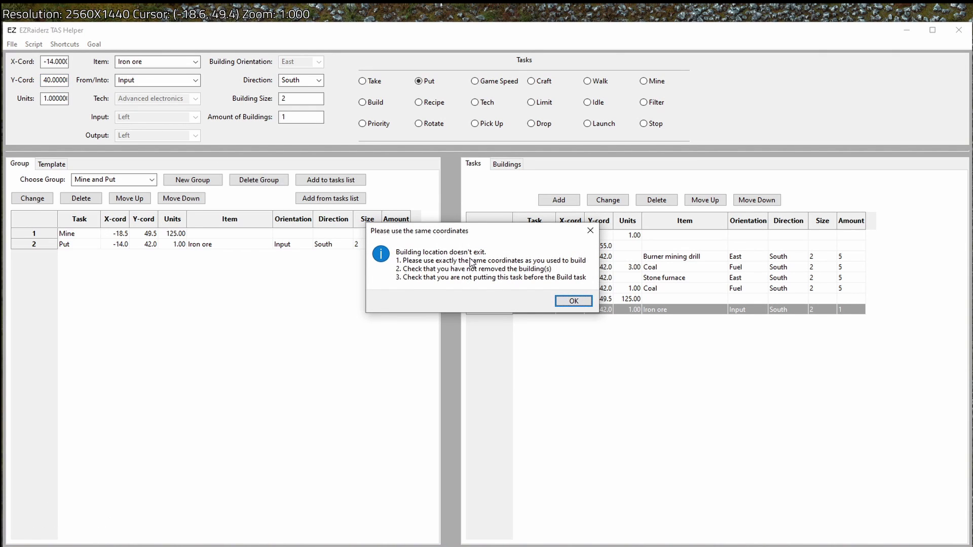
pyautogui.click(572, 302)
# Check the buildings' coordinates, set the Iron ore Put task's Y-coordinate to 44, and append the Mine task and this Put task to the group
pyautogui.click(509, 170)
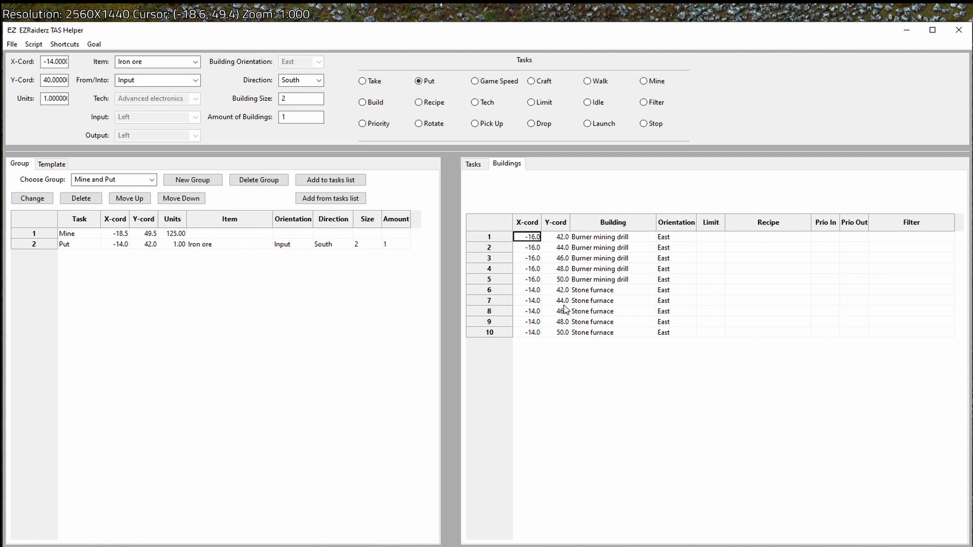
pyautogui.click(47, 80)
pyautogui.hotkey('alt', 'c')
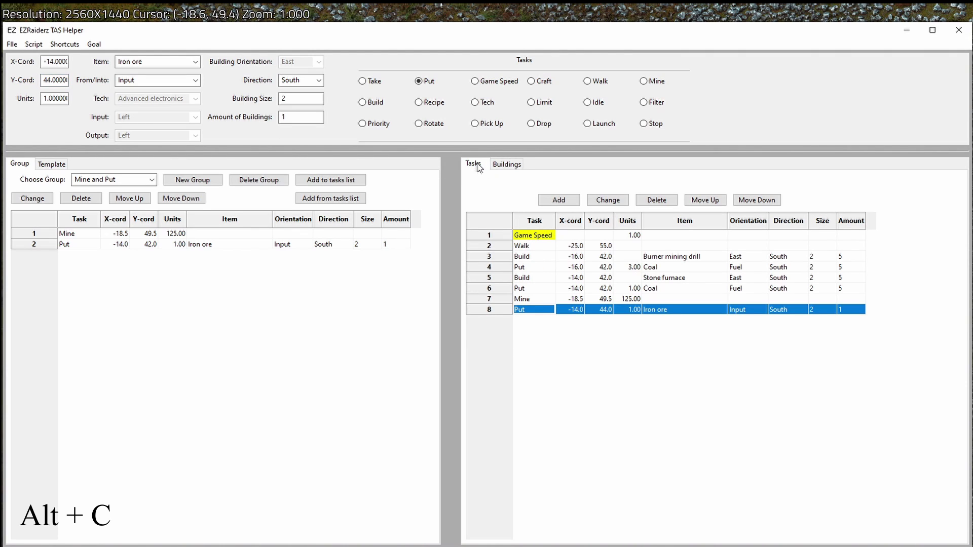
pyautogui.moveTo(497, 300); pyautogui.dragTo(498, 312)
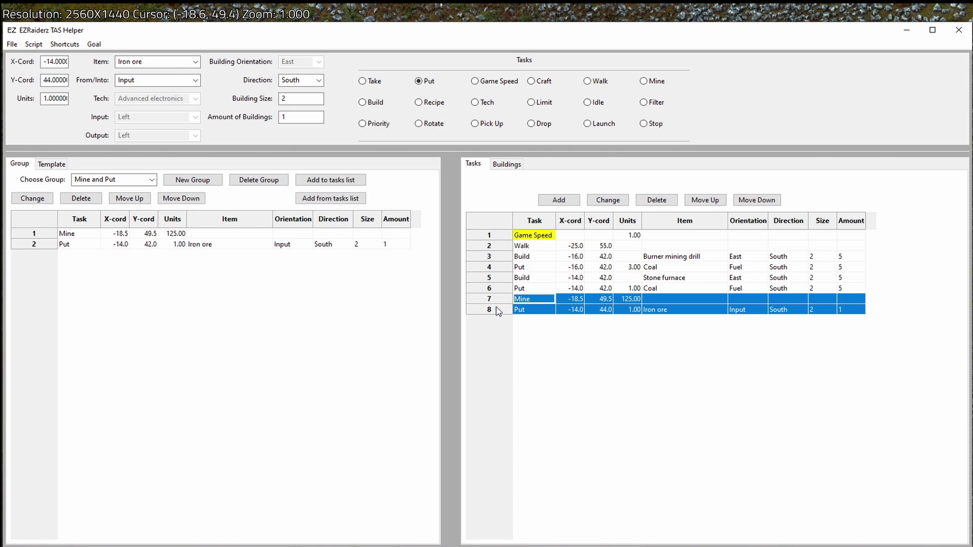
pyautogui.click(334, 203)
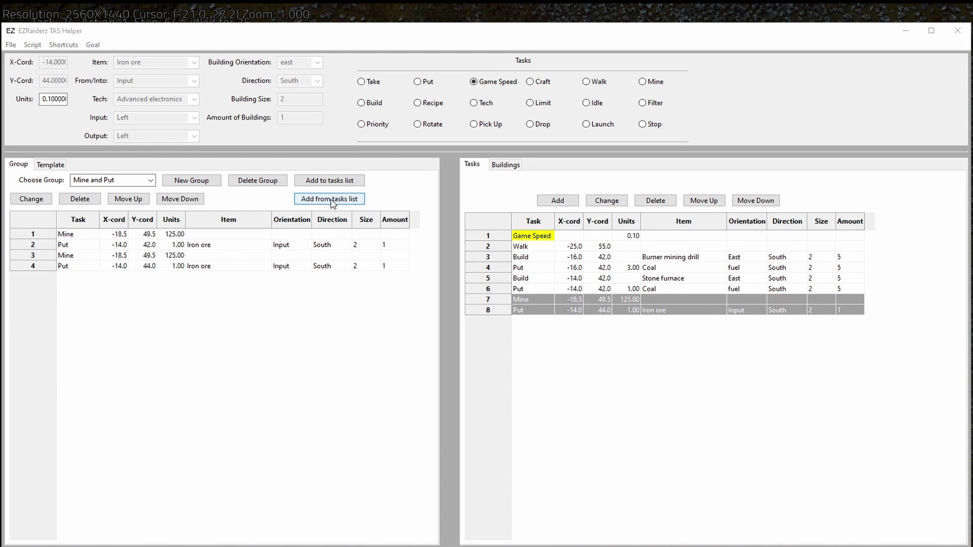
# Insert the group's first Mine and Put pair before the Mine task in the tasks list, and add it again at the end
pyautogui.moveTo(36, 235); pyautogui.dragTo(37, 246)
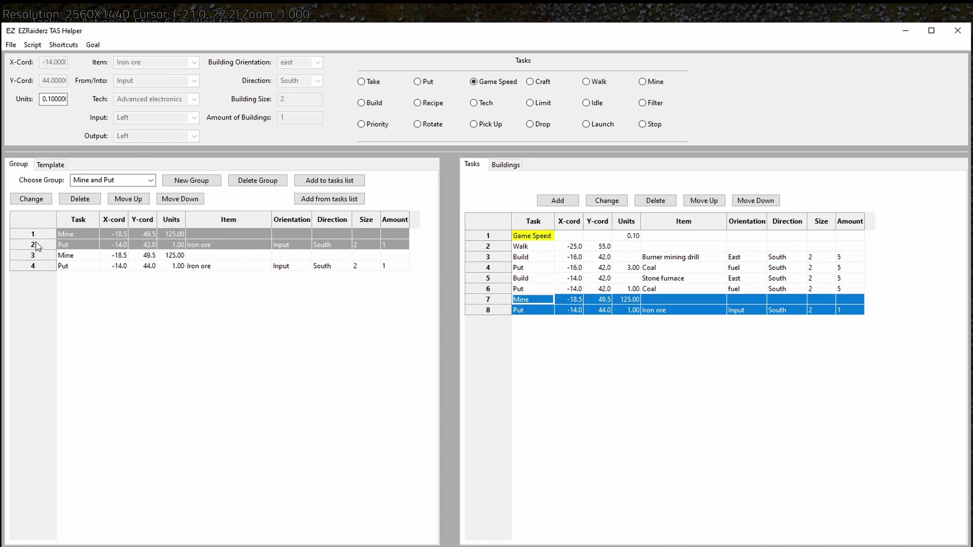
pyautogui.click(325, 183)
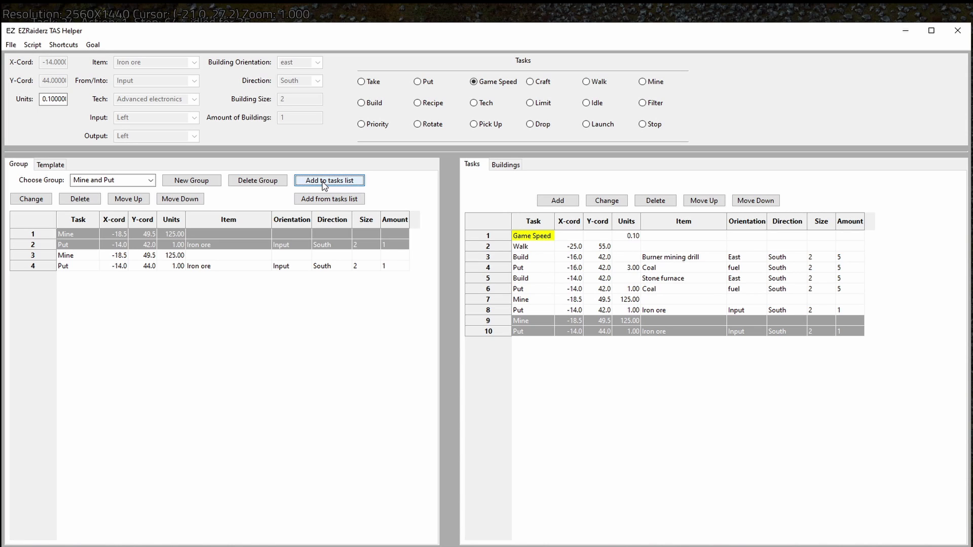
pyautogui.click(524, 389)
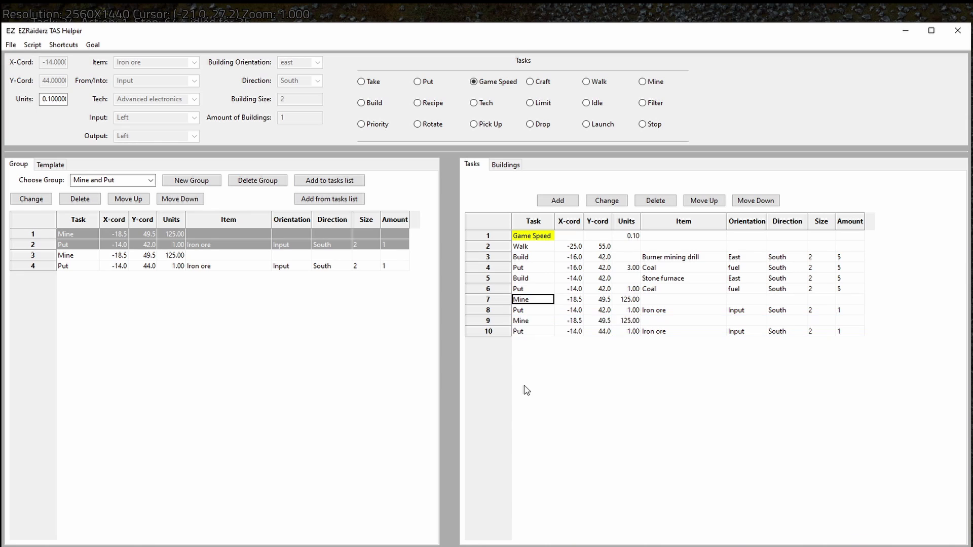
pyautogui.click(348, 183)
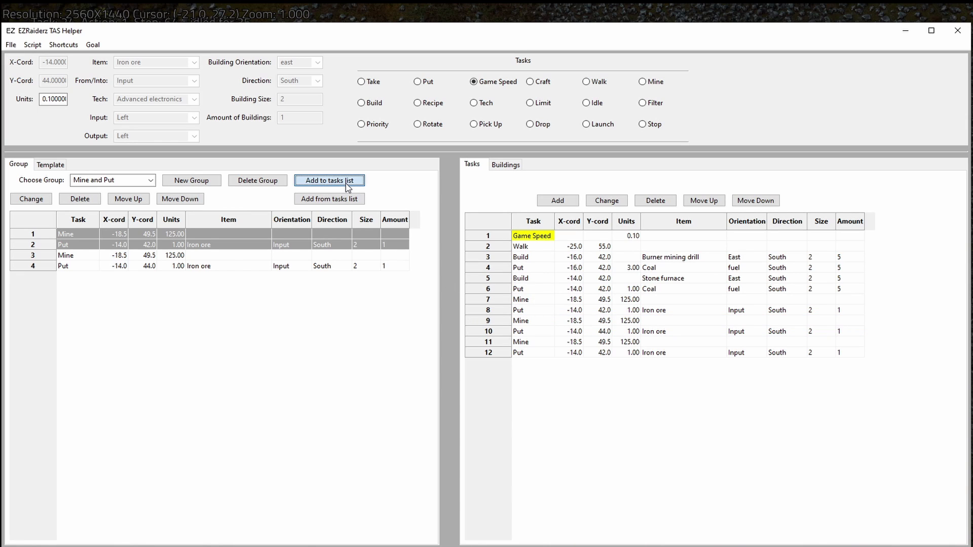
# Add an Idle task of 360 units to the end of the tasks list
pyautogui.click(589, 104)
pyautogui.moveTo(42, 98); pyautogui.dragTo(51, 97)
pyautogui.write('360')
pyautogui.hotkey('alt', 'a')
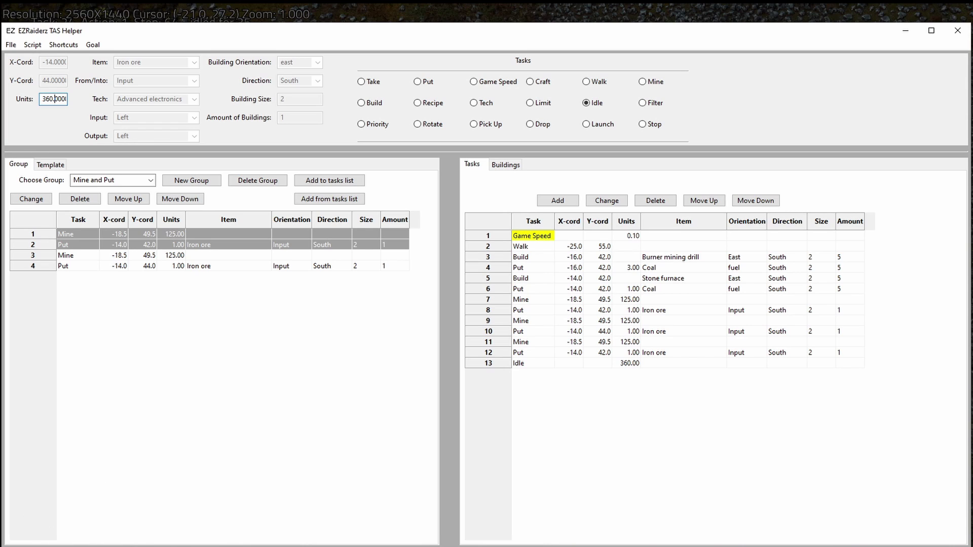
# Add a second Idle task of 360 units, and insert a Game Speed task of 0.1 before the two Idle tasks
pyautogui.hotkey('alt', 'a')
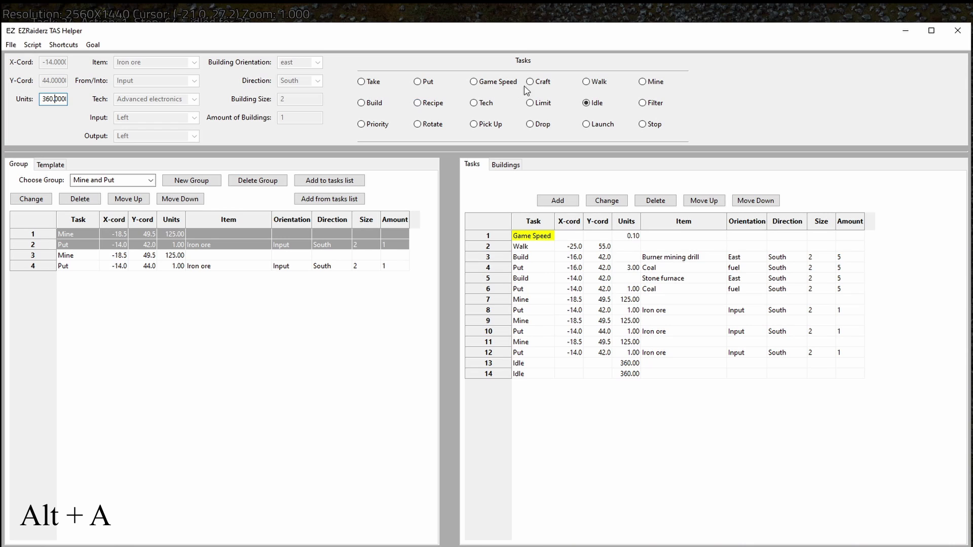
pyautogui.click(493, 82)
pyautogui.click(507, 362)
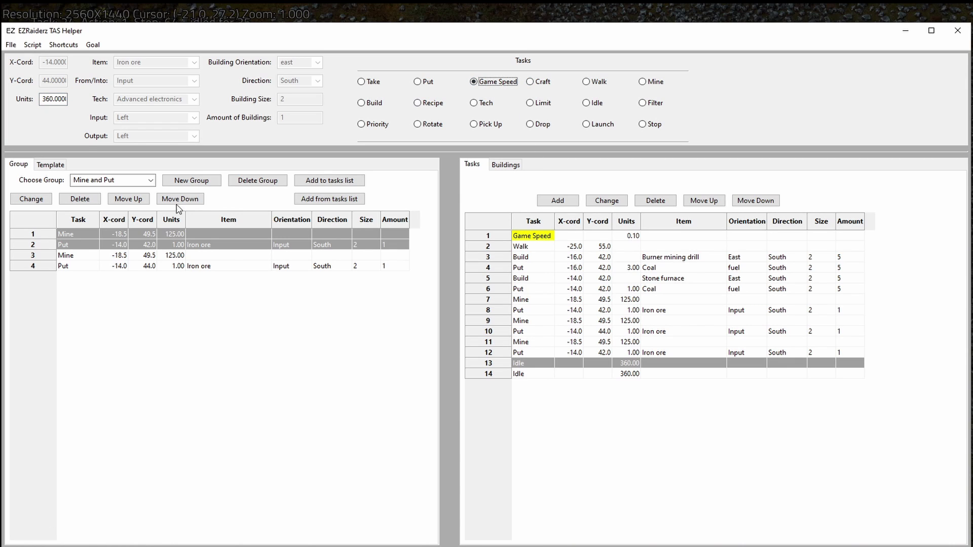
pyautogui.moveTo(52, 99); pyautogui.dragTo(37, 104)
pyautogui.write('0.1')
pyautogui.hotkey('alt', 'a')
# Generate the script and inspect the contents of the second stone furnace from the north in the Factorio run
pyautogui.hotkey('alt', 'g')
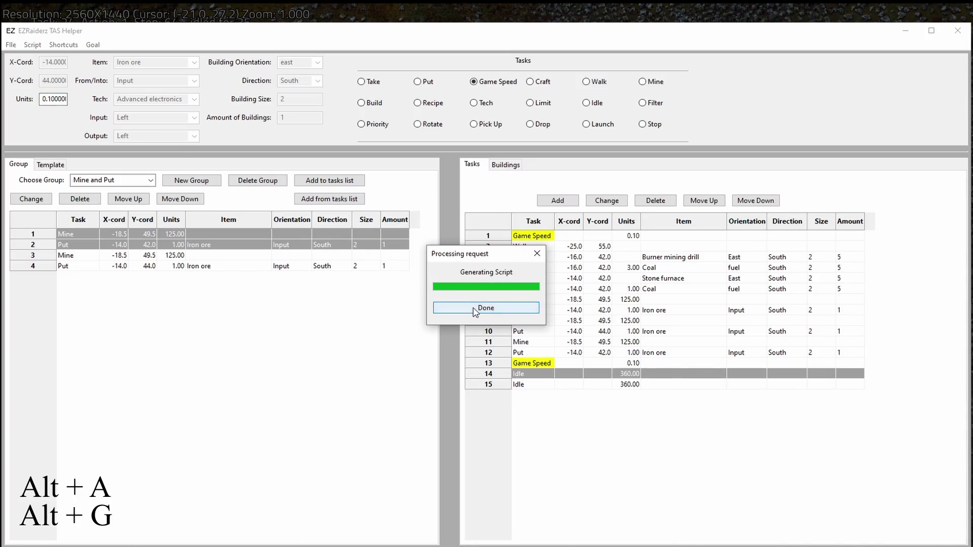
pyautogui.click(486, 308)
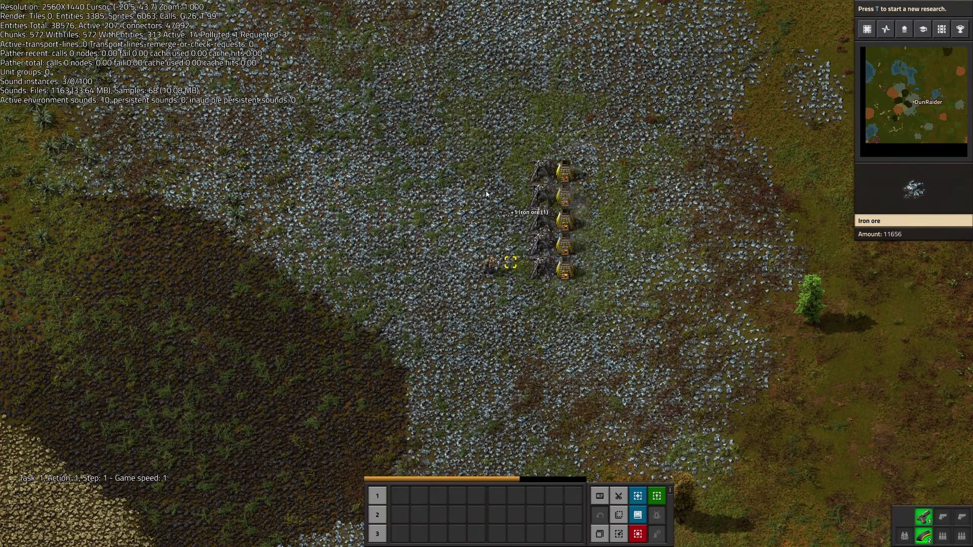
pyautogui.click(566, 205)
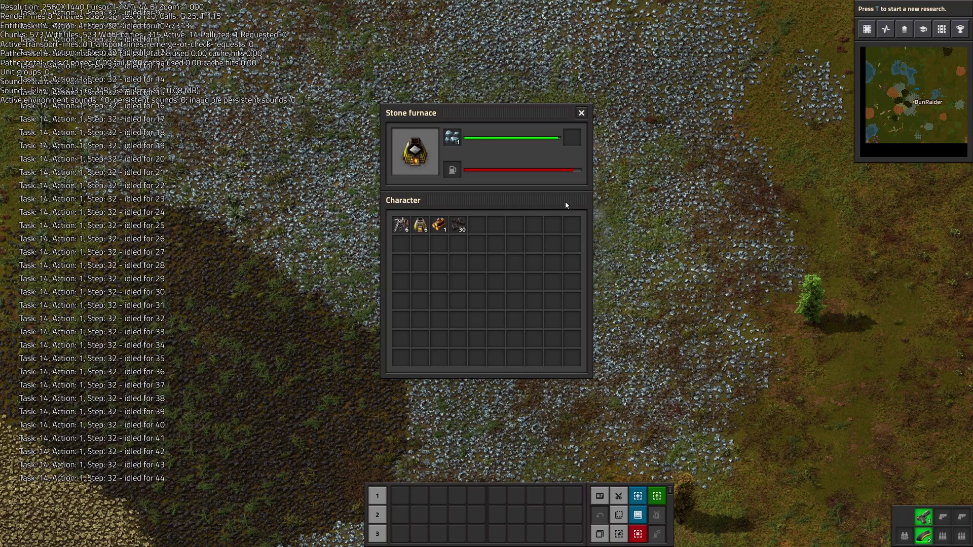
pyautogui.press('e')
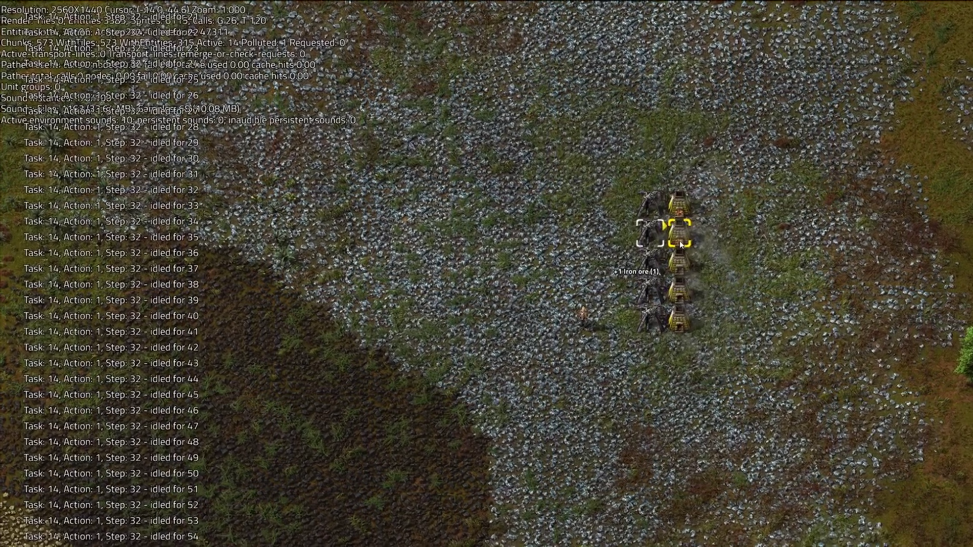
pyautogui.press('Escape')
# Switch back to the EZRaiderz TAS Helper and insert the group's second Mine and Put pair before the 0.1 Game Speed task
pyautogui.hotkey('alt', 'Tab')
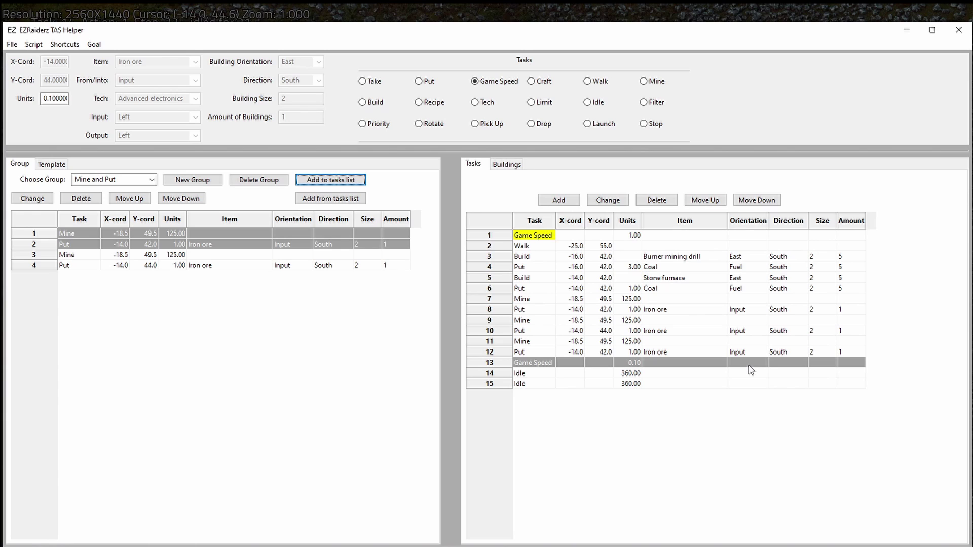
pyautogui.moveTo(150, 255); pyautogui.dragTo(149, 268)
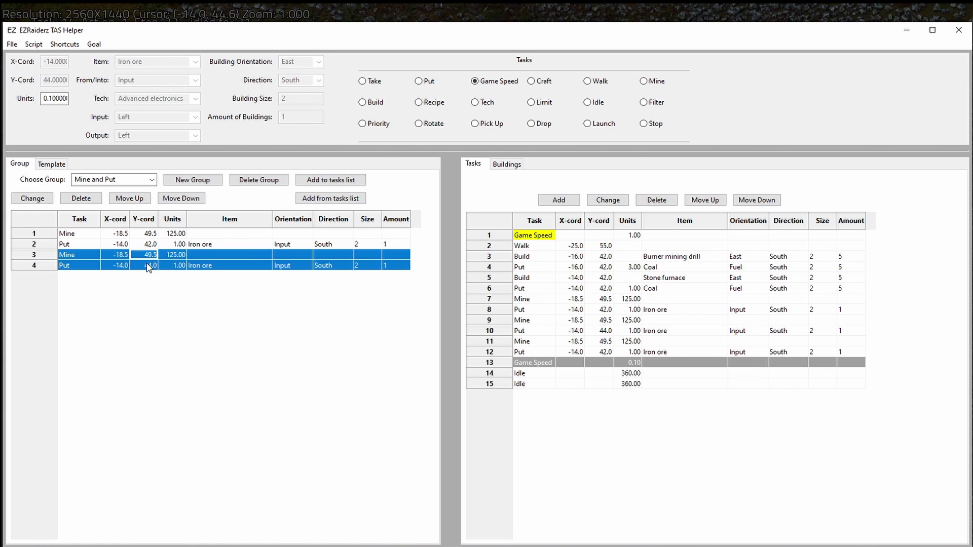
pyautogui.click(316, 181)
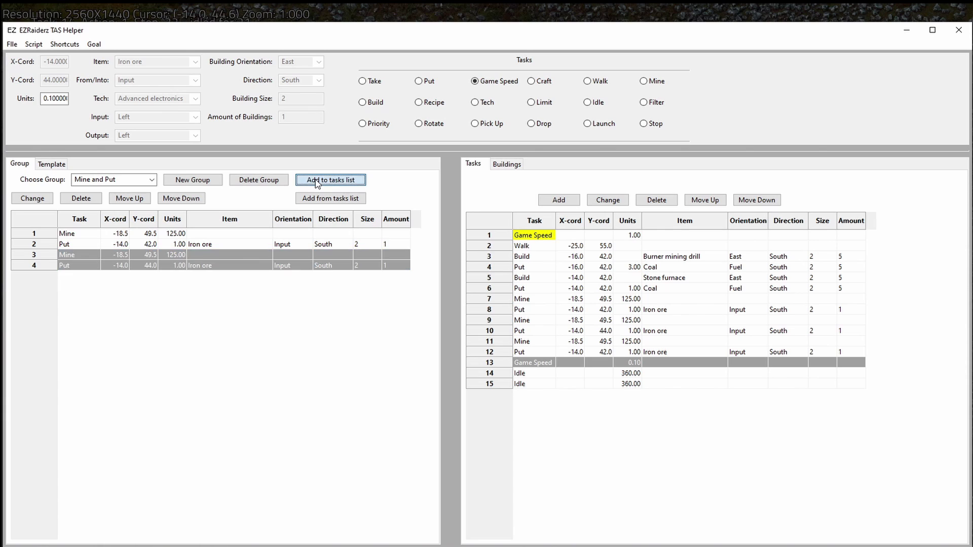
# Insert a Mine task of 55 units at -18.5, 49.5 before the Mine task in row 13
pyautogui.click(526, 366)
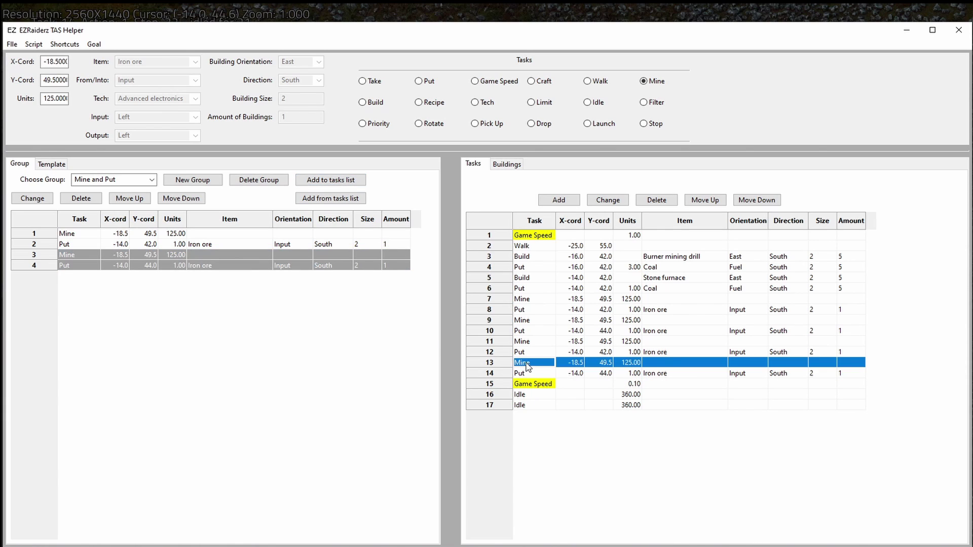
pyautogui.moveTo(55, 99); pyautogui.dragTo(38, 98)
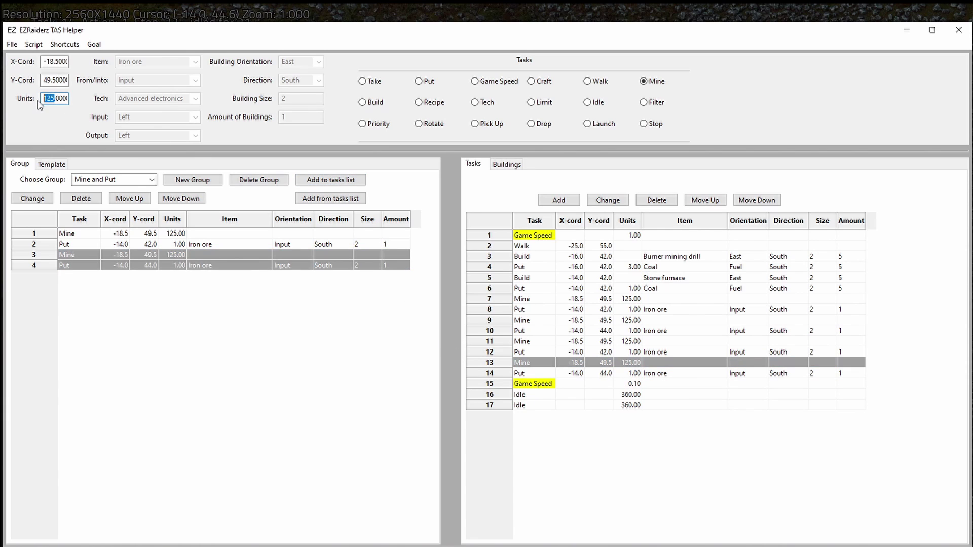
pyautogui.write('55')
pyautogui.hotkey('alt', 'a')
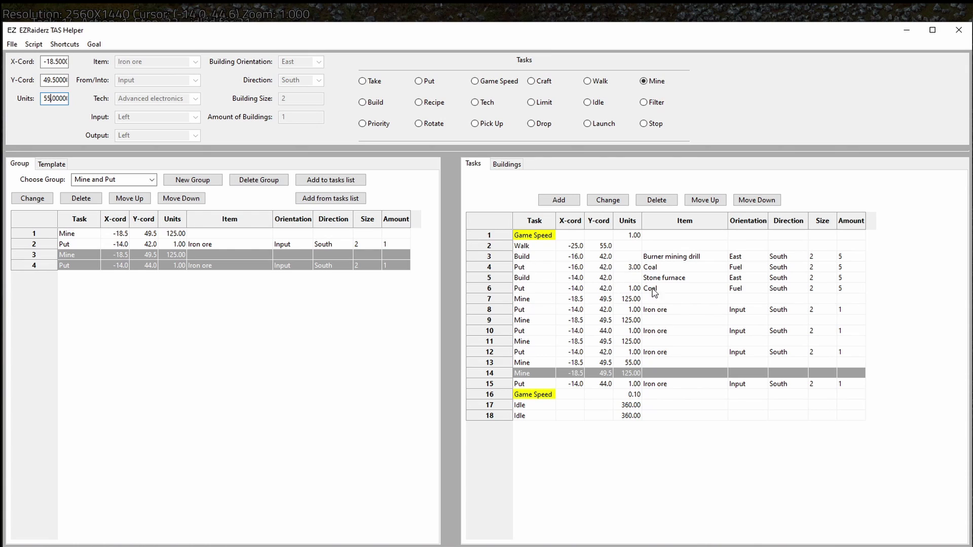
# Start a Take task from the stone furnaces' Coal Put task at -14, 42 and set its units to 0
pyautogui.click(531, 289)
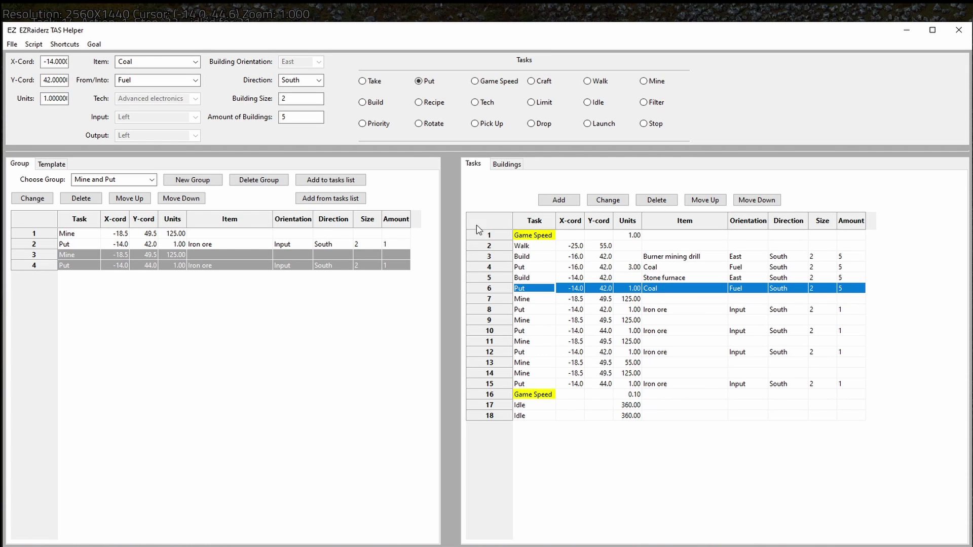
pyautogui.click(372, 82)
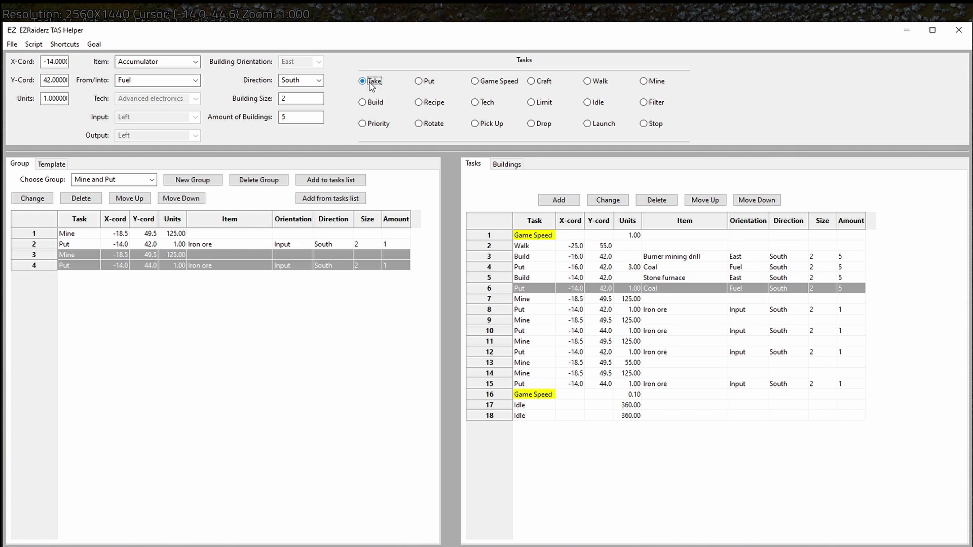
pyautogui.click(44, 99)
pyautogui.press('Delete')
pyautogui.write('0')
# Set the Take task to Iron plate from Output and insert it before the 125-unit Mine task in row 14
pyautogui.click(154, 61)
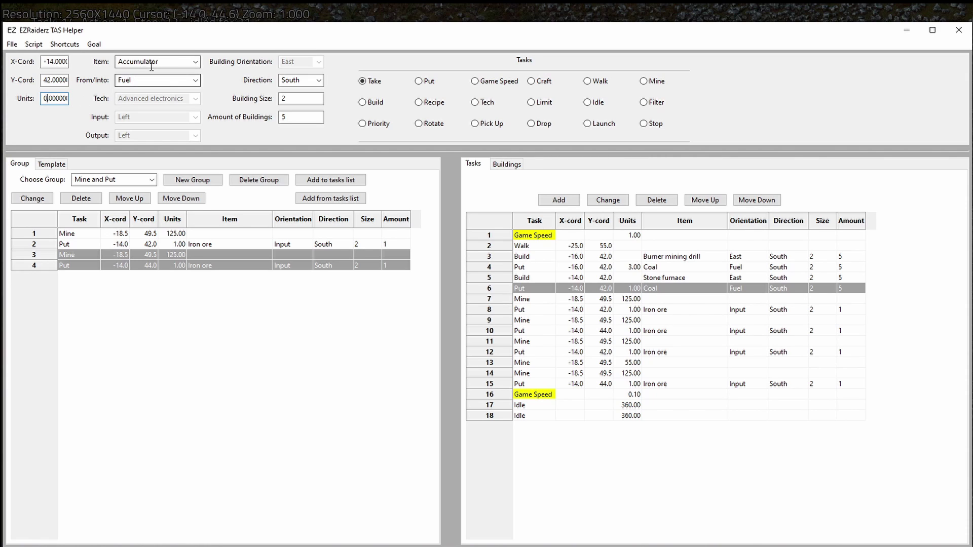
pyautogui.write('Iron')
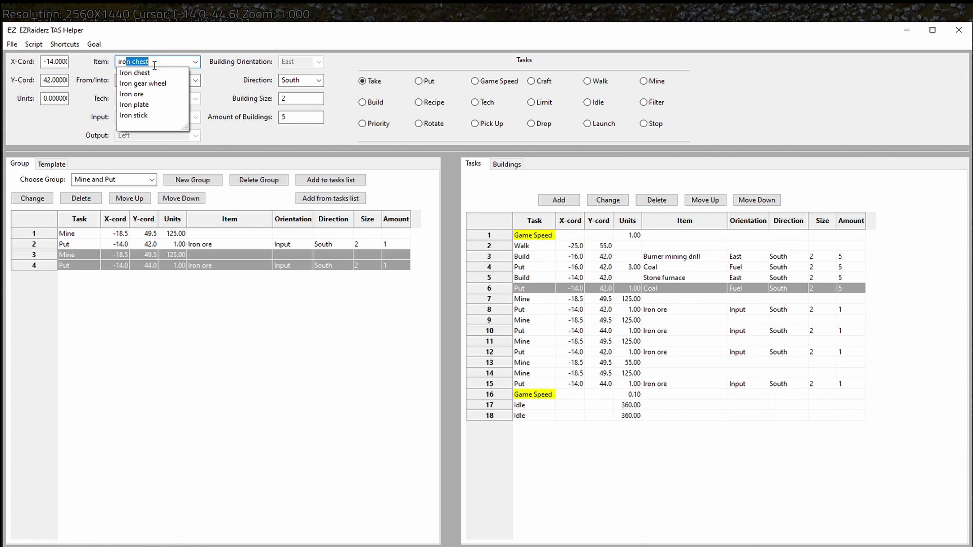
pyautogui.press('Down')
pyautogui.press('Down')
pyautogui.press('Down')
pyautogui.press('Down')
pyautogui.press('Tab')
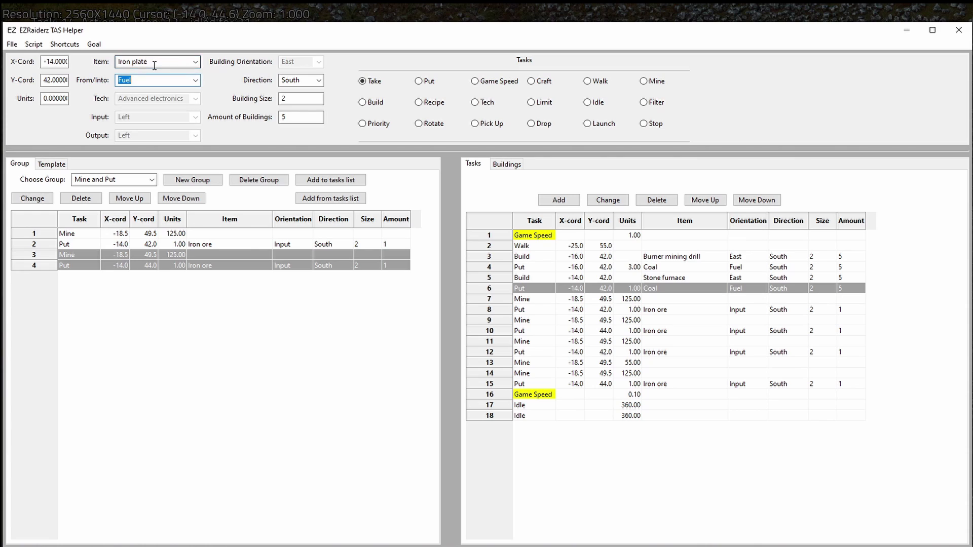
pyautogui.write('Output')
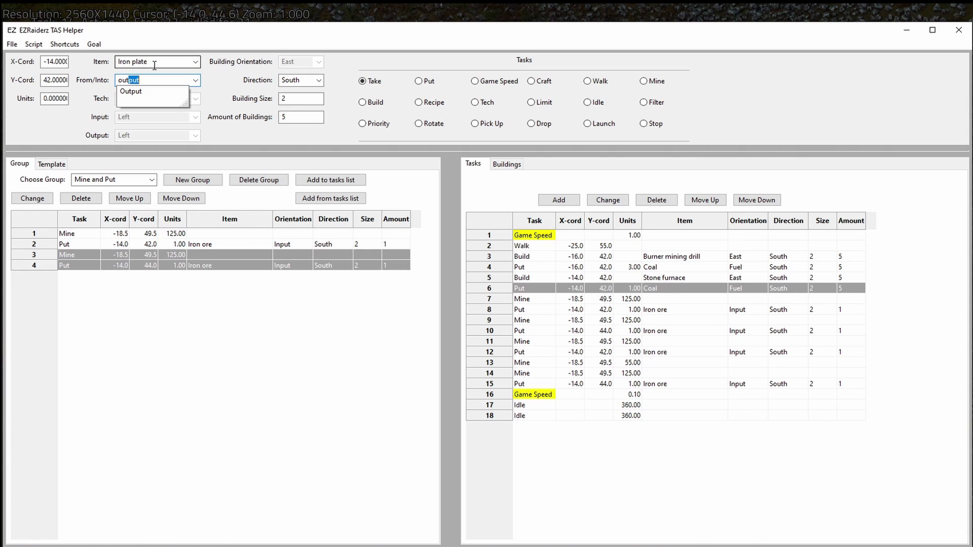
pyautogui.press('Tab')
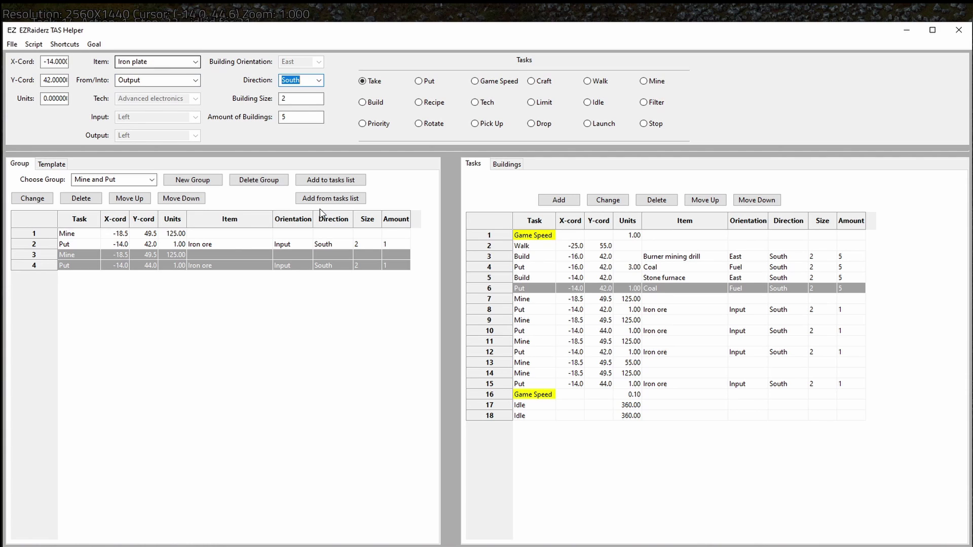
pyautogui.click(506, 374)
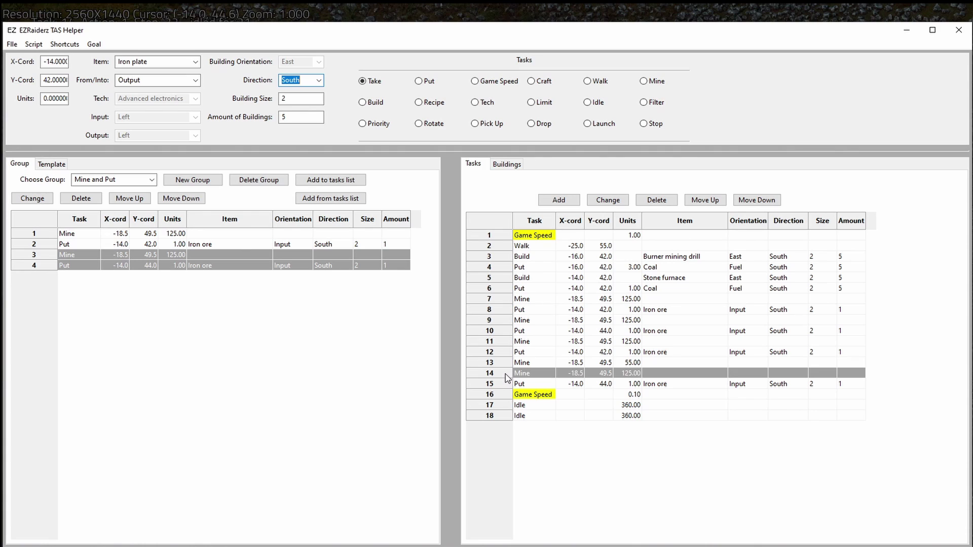
pyautogui.hotkey('alt', 'a')
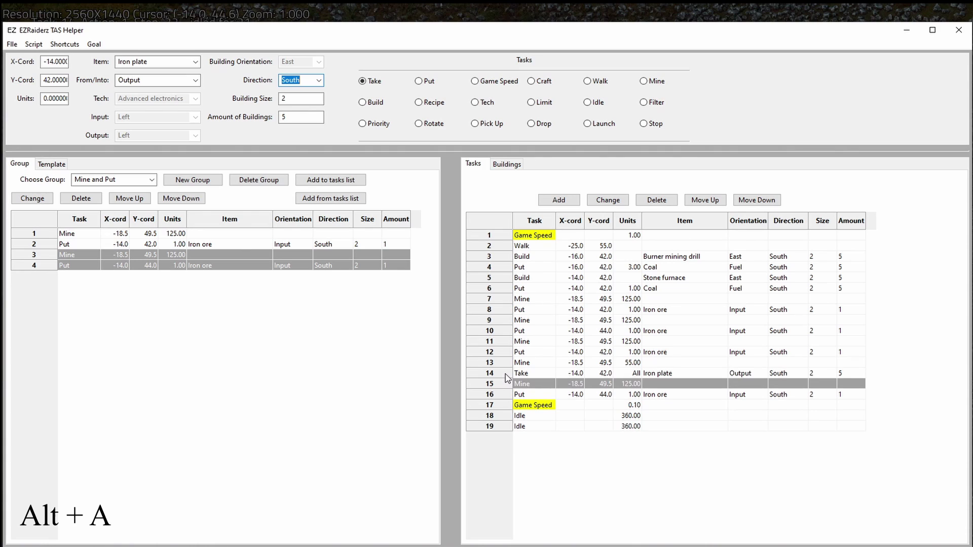
# Insert a Craft task for Iron gear wheel with 0 units before the last 125-unit Mine task
pyautogui.click(532, 83)
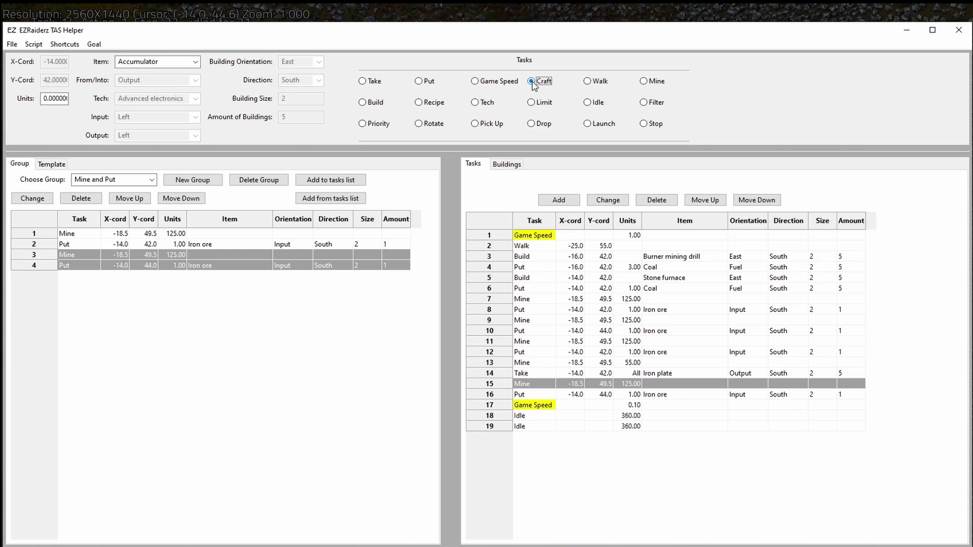
pyautogui.click(172, 64)
pyautogui.write('i')
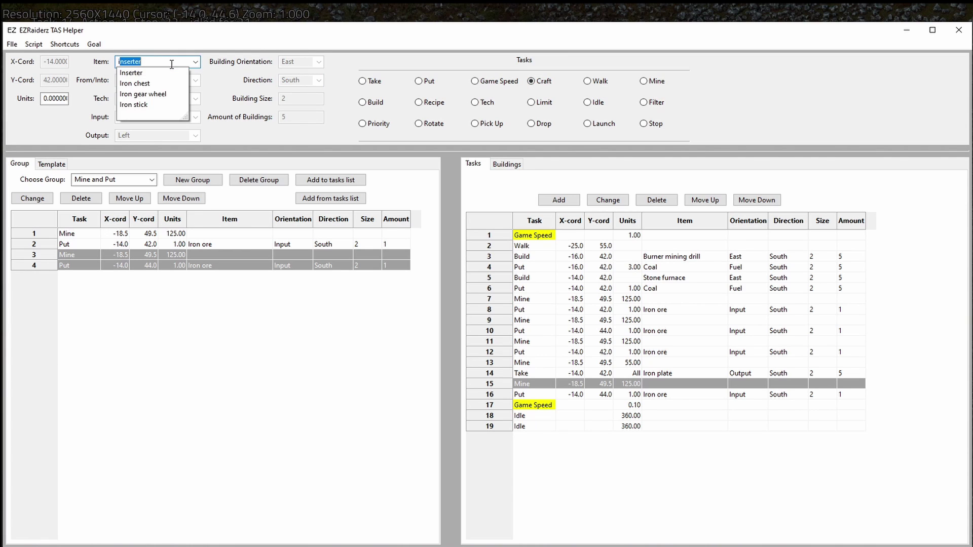
pyautogui.write('ron gear wheel')
pyautogui.press('Down')
pyautogui.press('Down')
pyautogui.press('Tab')
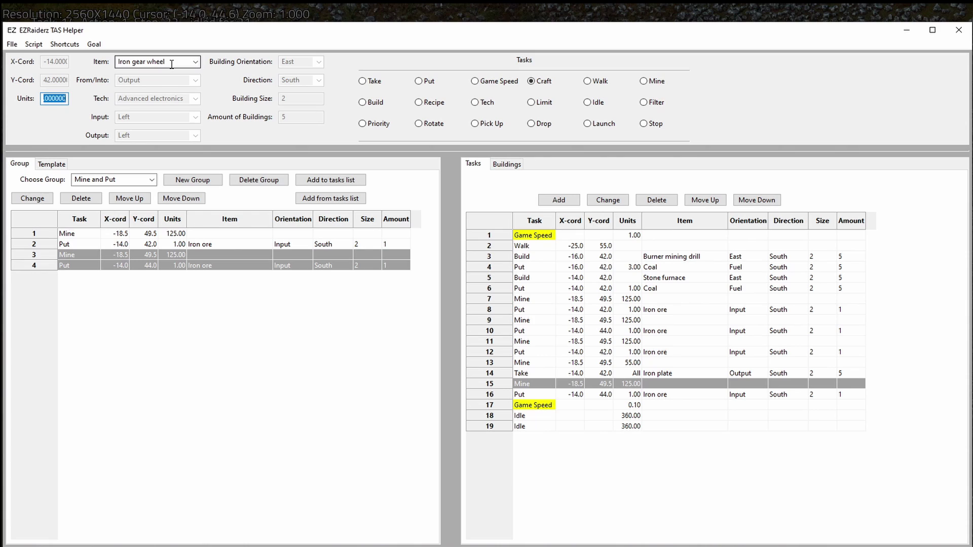
pyautogui.hotkey('alt', 'a')
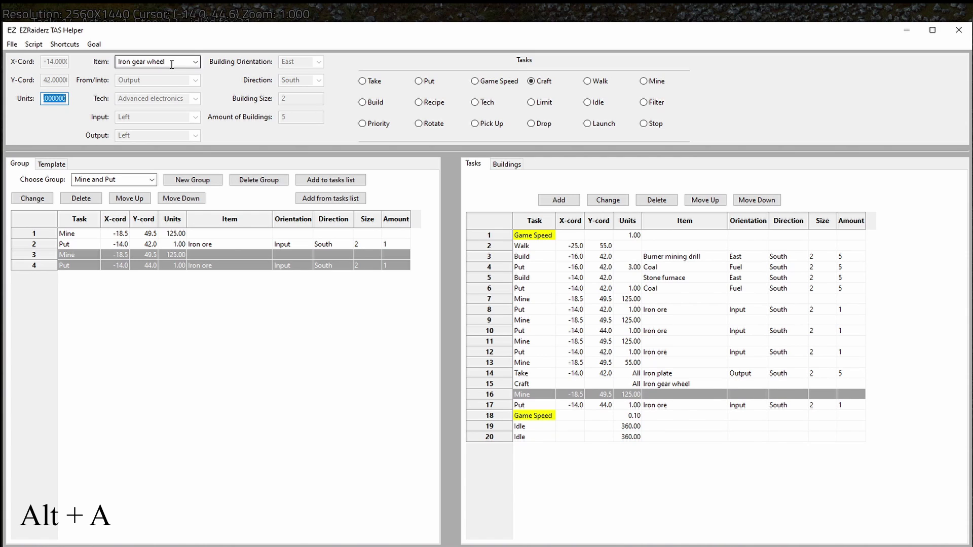
# Insert a Tech task for Automation before the 0.1 Game Speed task
pyautogui.hotkey('alt', 't')
pyautogui.click(175, 96)
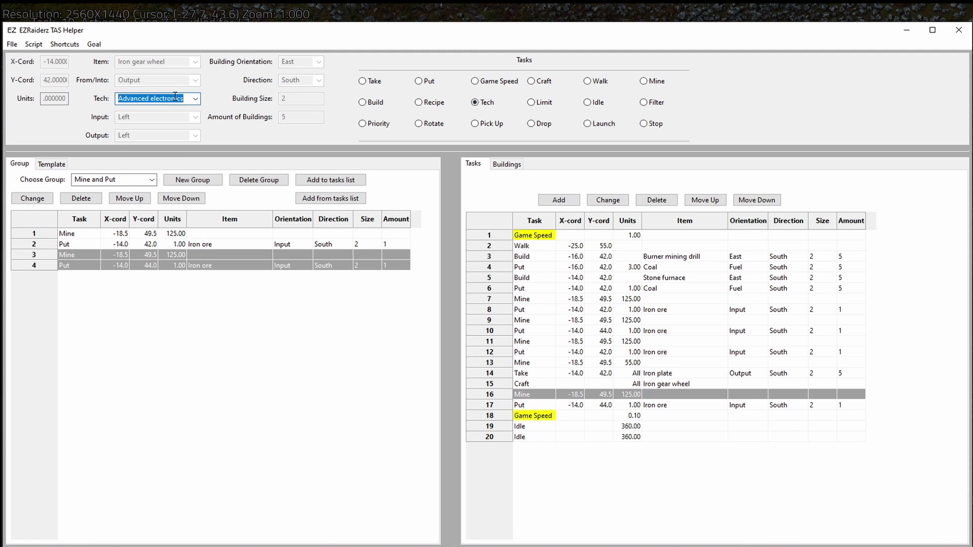
pyautogui.write('aut')
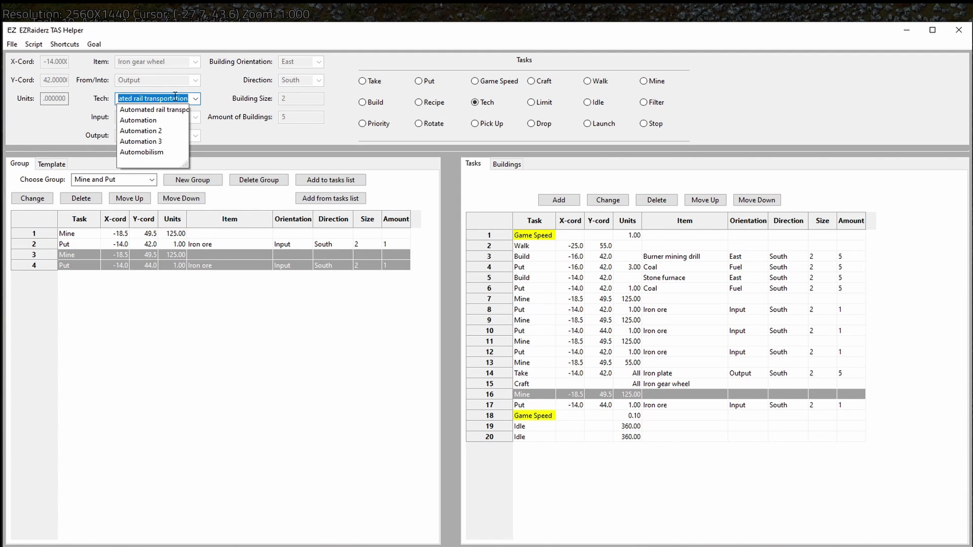
pyautogui.press('Down')
pyautogui.press('Down')
pyautogui.press('Return')
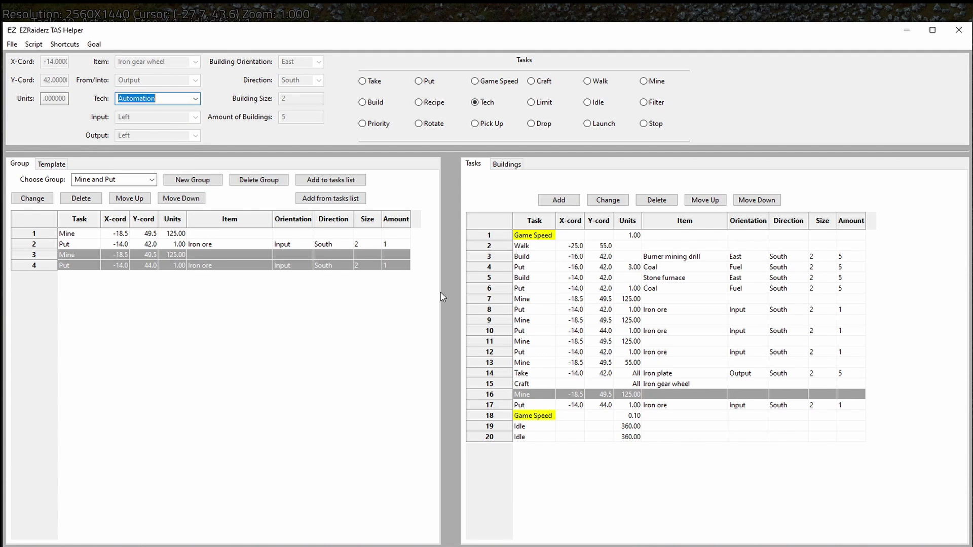
pyautogui.click(506, 421)
pyautogui.hotkey('alt', 'a')
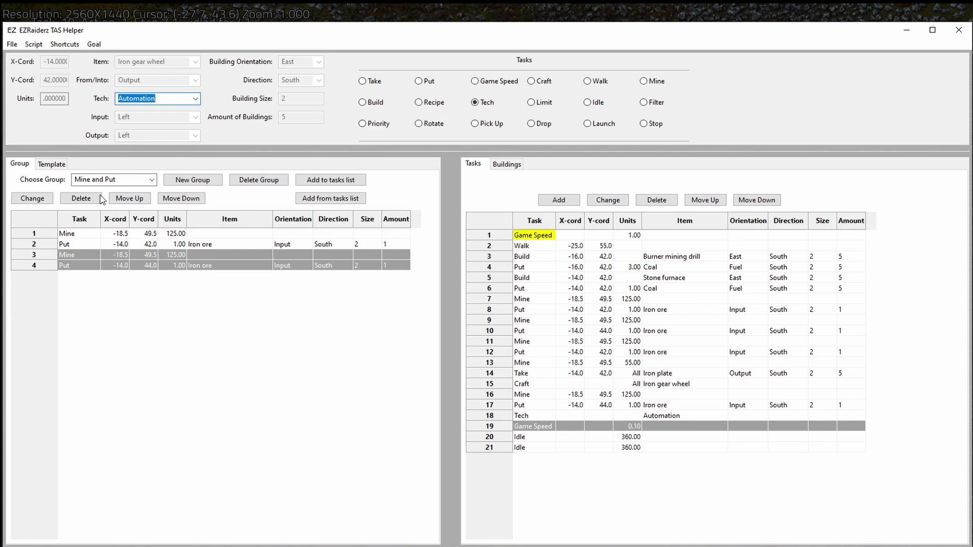
# Create a new template named "Drills and furnaces"
pyautogui.click(53, 164)
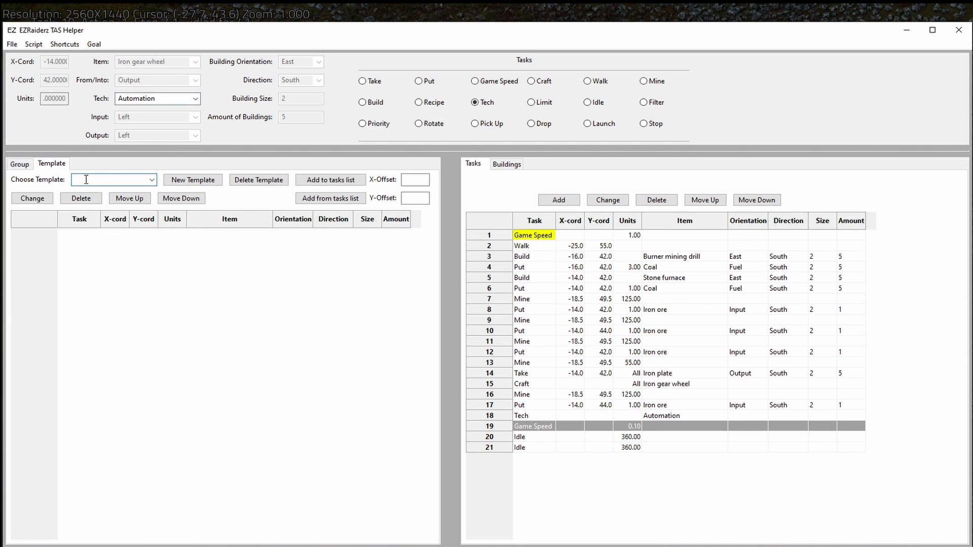
pyautogui.write('Drills and furnaces')
pyautogui.click(192, 185)
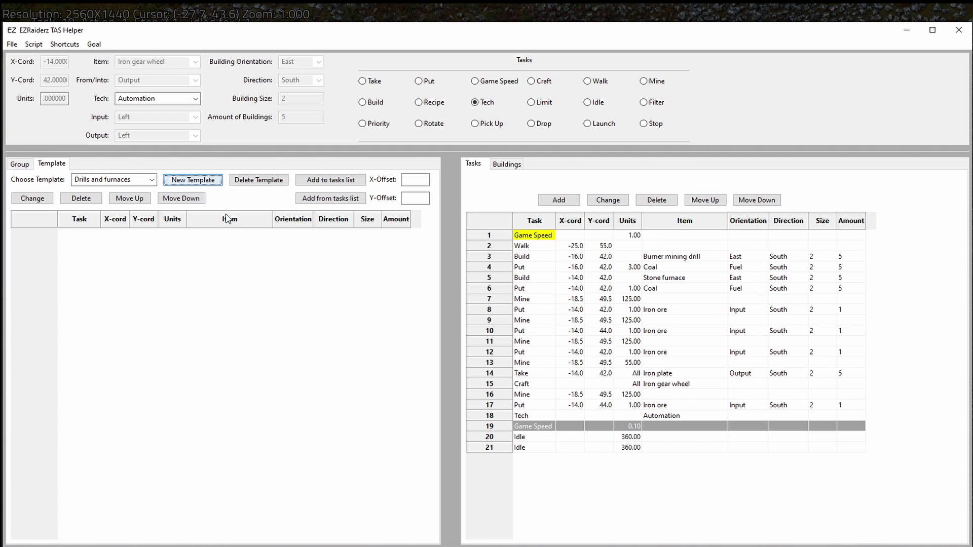
# Add the drill and furnace Build and Coal Put tasks in rows 3 to 6 to the template with X-offset 16 and Y-offset -42
pyautogui.click(503, 258)
pyautogui.moveTo(505, 263); pyautogui.dragTo(505, 289)
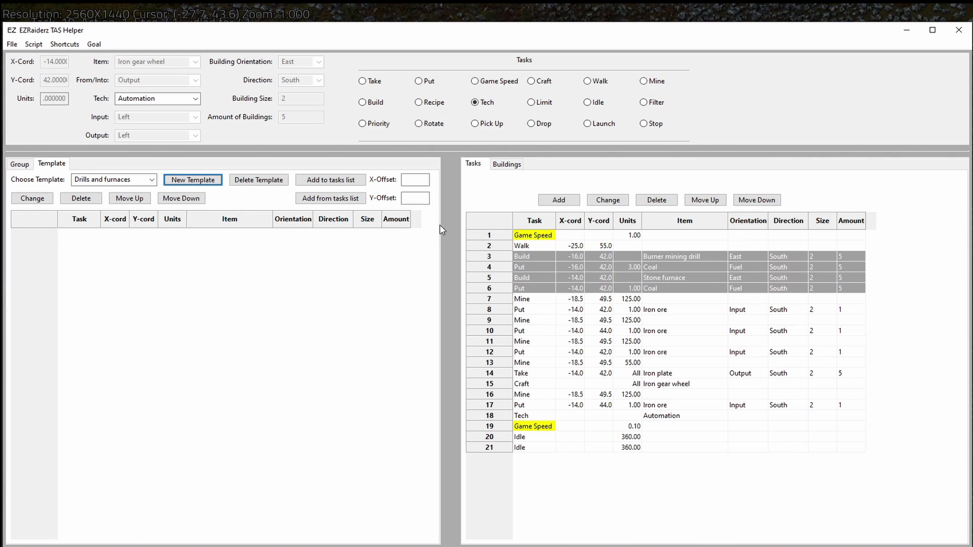
pyautogui.click(416, 181)
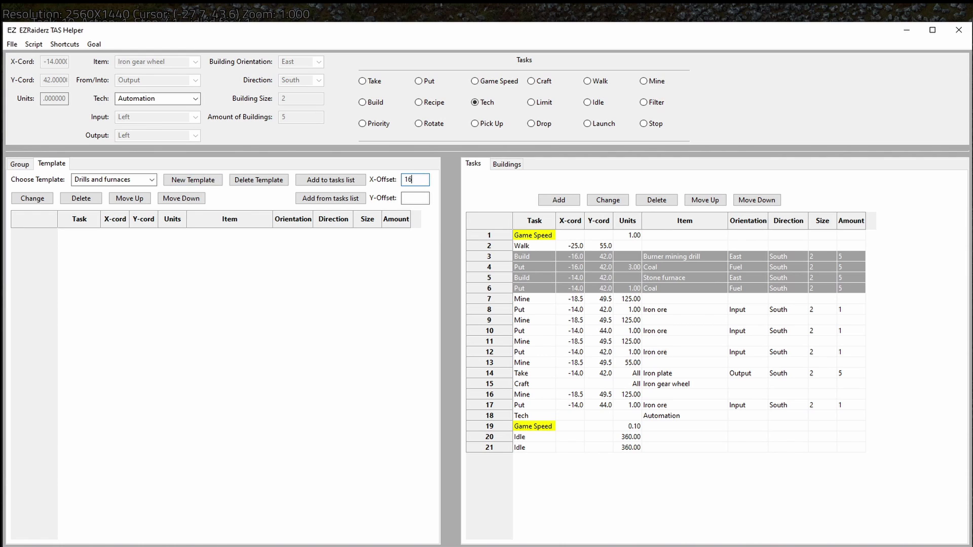
pyautogui.write('-42')
pyautogui.click(334, 203)
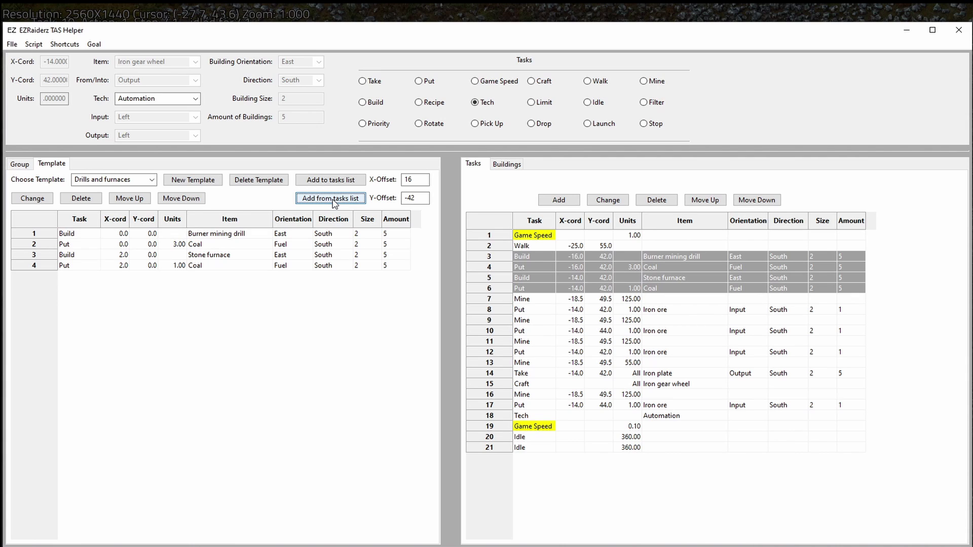
# Set the template offsets to X -12 and Y 42, and insert the template tasks before the 0.1 Game Speed task
pyautogui.click(406, 178)
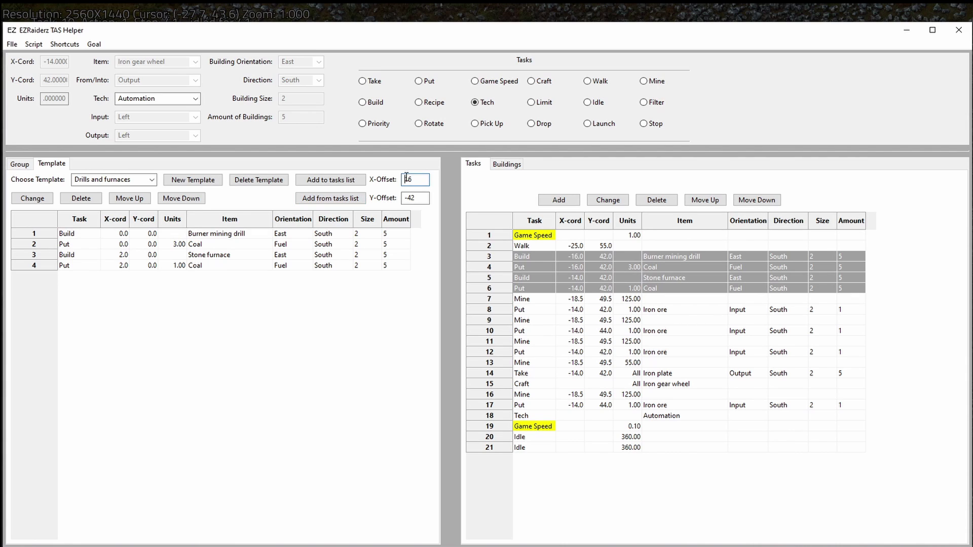
pyautogui.write('-12')
pyautogui.press('Tab')
pyautogui.write('4')
pyautogui.click(502, 429)
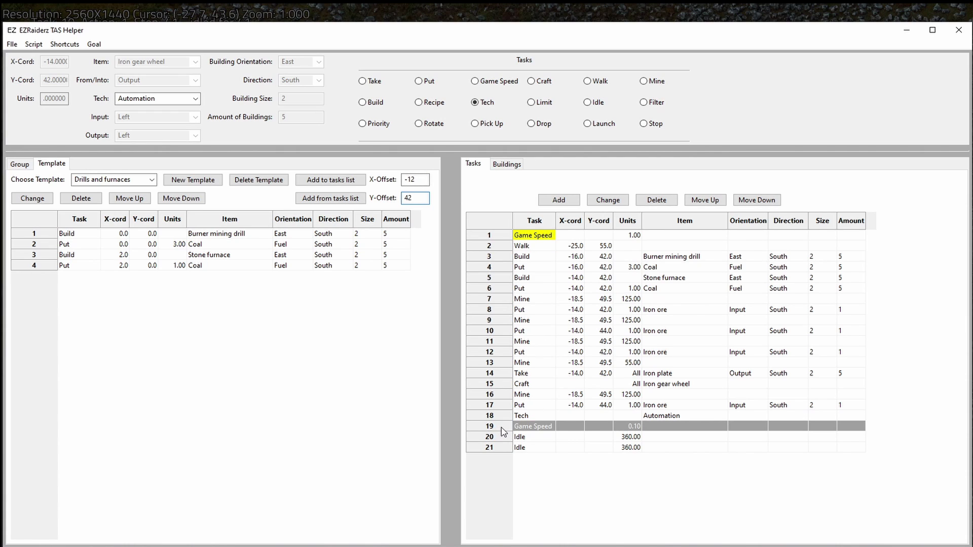
pyautogui.click(332, 181)
# Generate the updated script, run it in Factorio, and open the game menu
pyautogui.hotkey('alt', 'g')
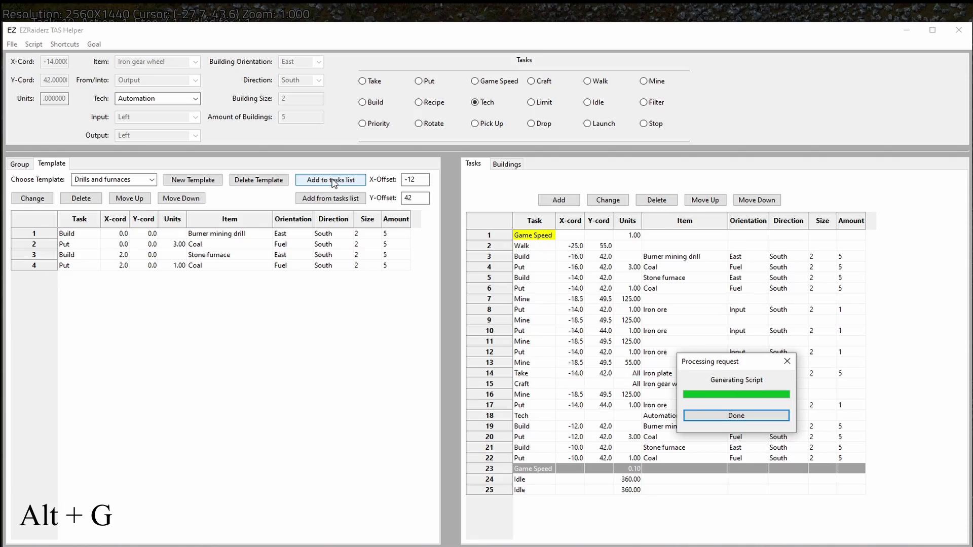
pyautogui.click(728, 415)
pyautogui.click(627, 242)
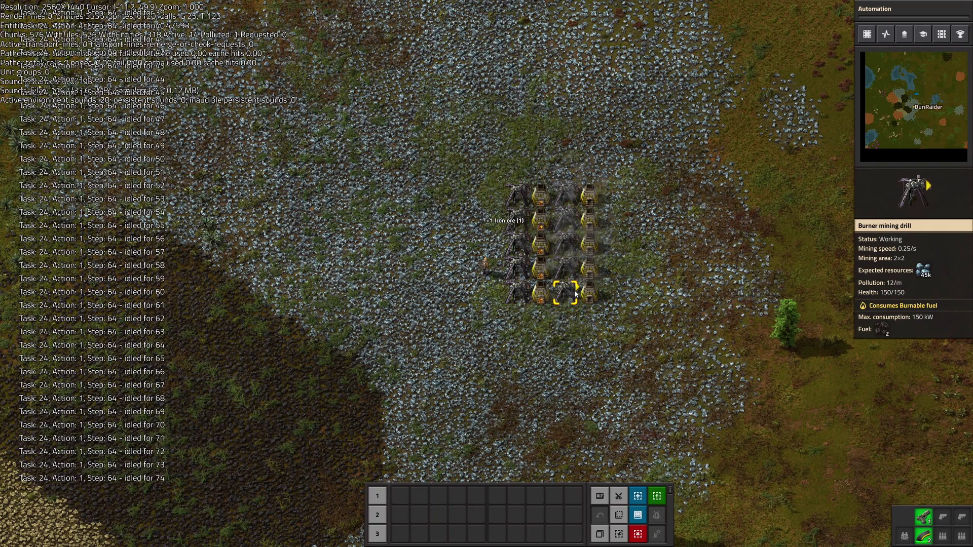
pyautogui.press('Escape')
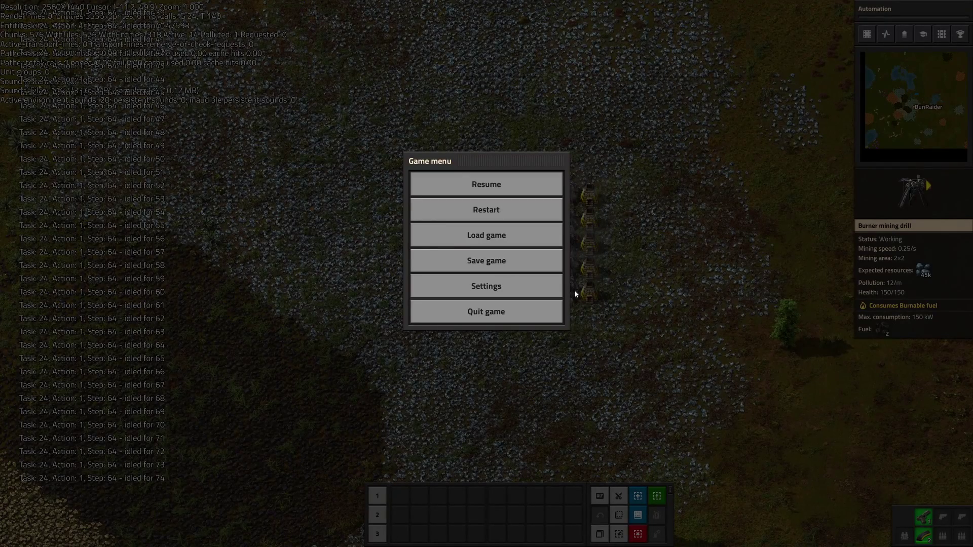